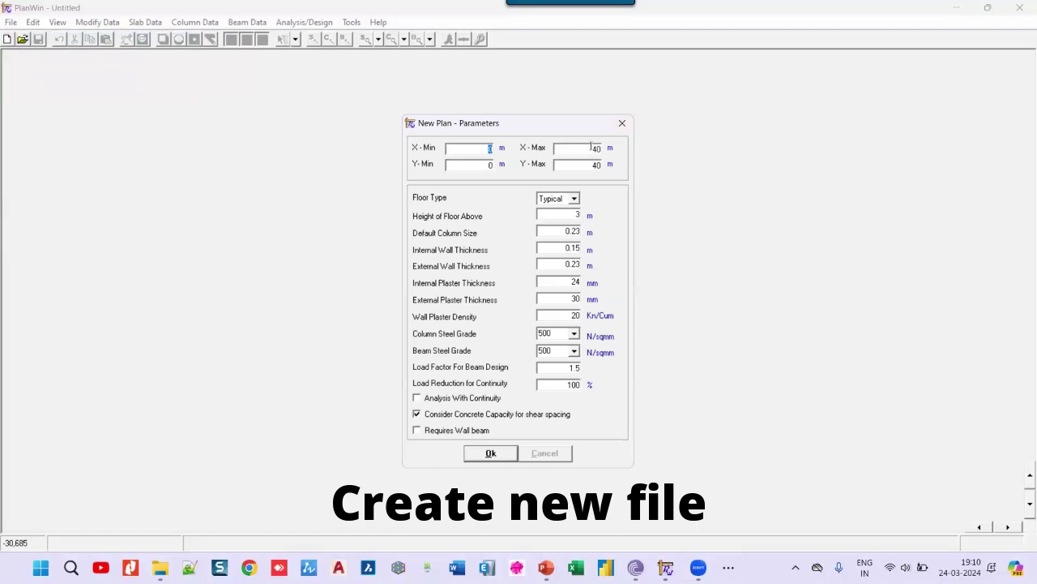
Step: Set the new plan's X-Max to 25 m and Y-Max to 15 m and accept the parameters
{"action": "double_click", "coordinate": [592, 148]}
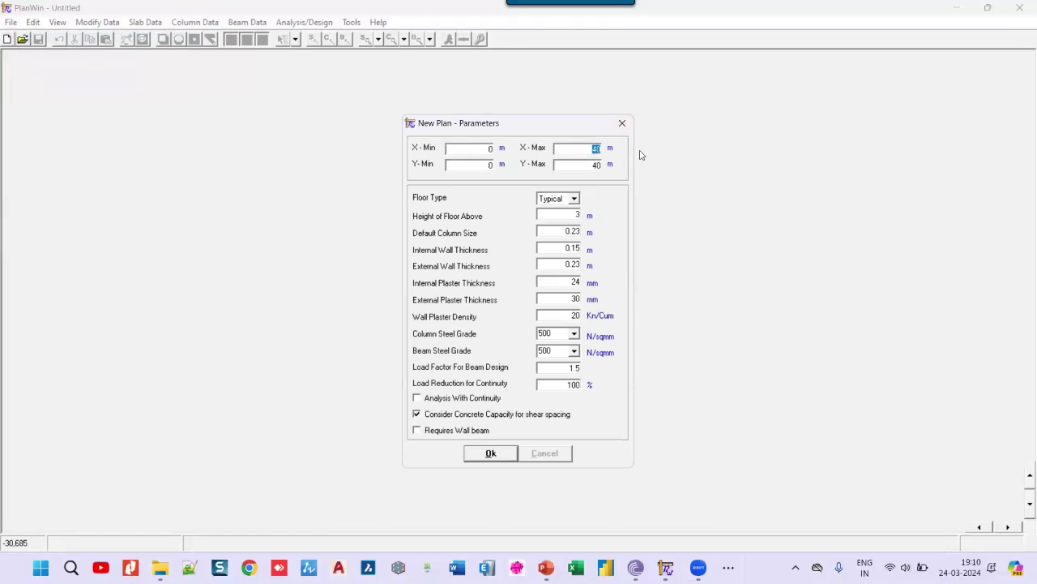
{"action": "type", "text": "25"}
{"action": "left_click_drag", "start_coordinate": [590, 165], "coordinate": [629, 168]}
{"action": "type", "text": "15"}
{"action": "left_click", "coordinate": [478, 448]}
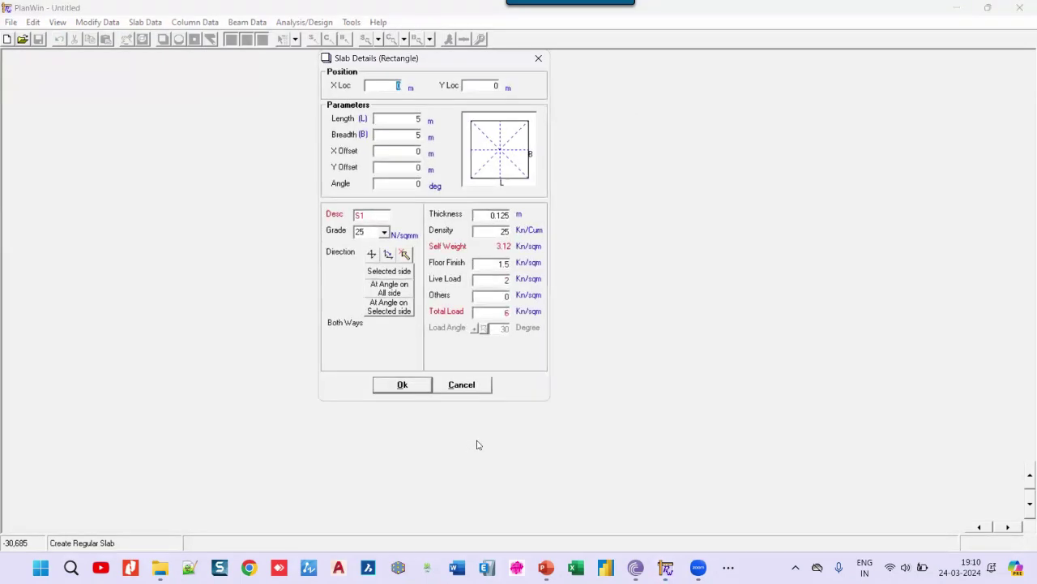
Step: Create the first rectangular slab at the origin, 3 m long and 3.65 m broad, with both-ways load direction
{"action": "left_click", "coordinate": [411, 117]}
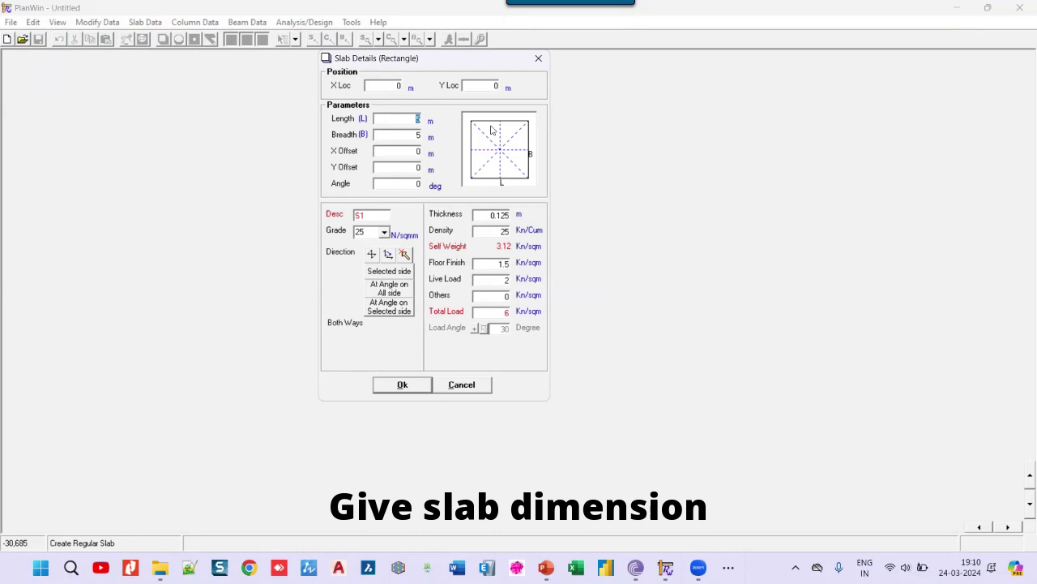
{"action": "type", "text": "3"}
{"action": "key", "text": "Tab"}
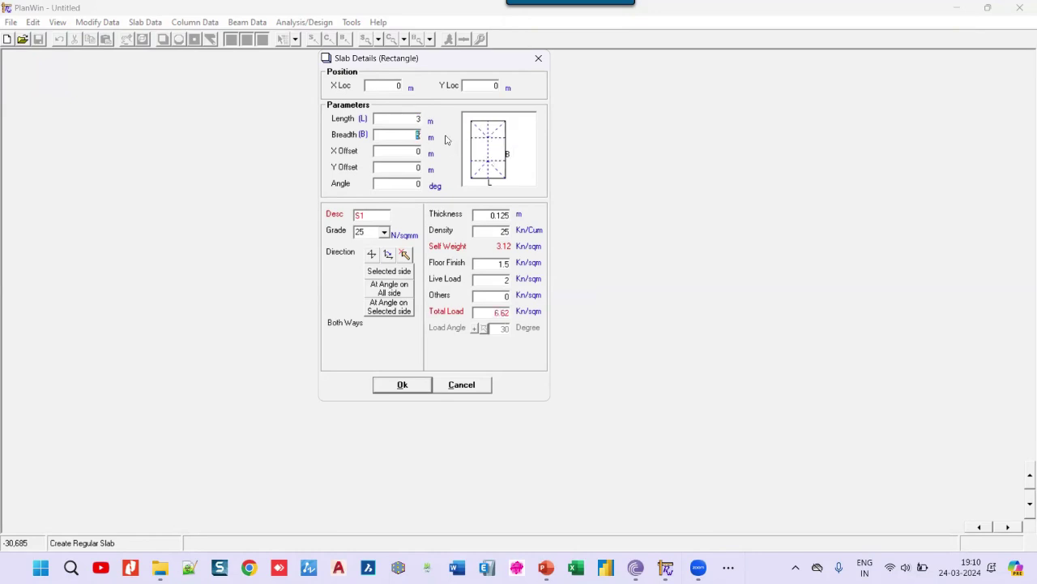
{"action": "type", "text": "3.65"}
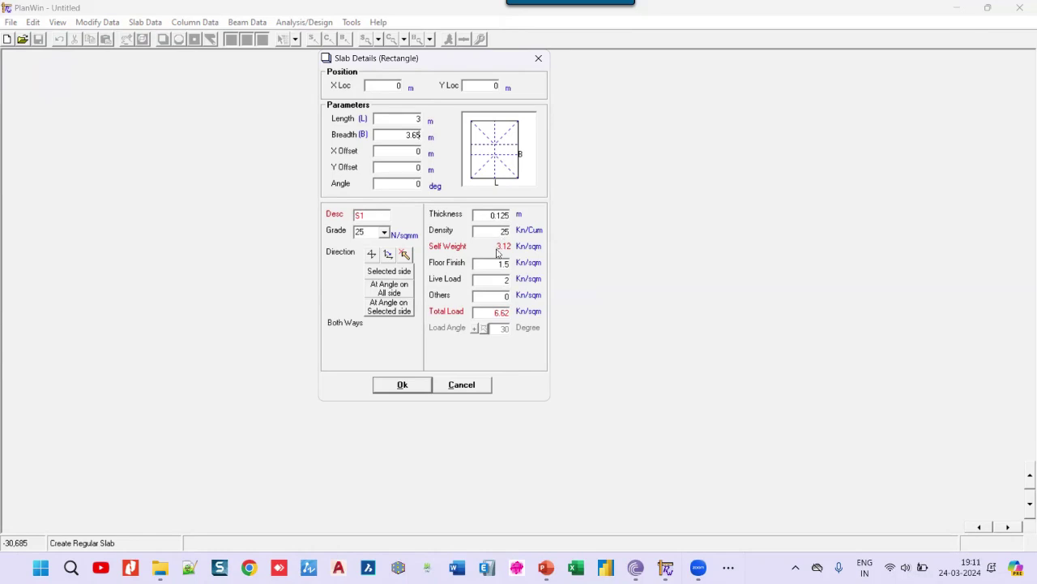
{"action": "mouse_move", "coordinate": [498, 252]}
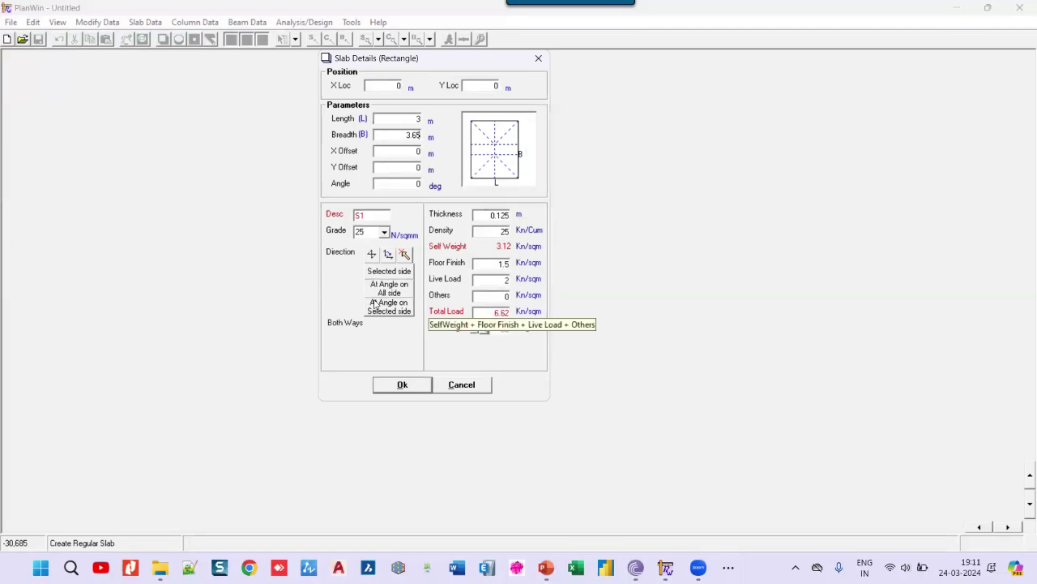
{"action": "left_click", "coordinate": [372, 254]}
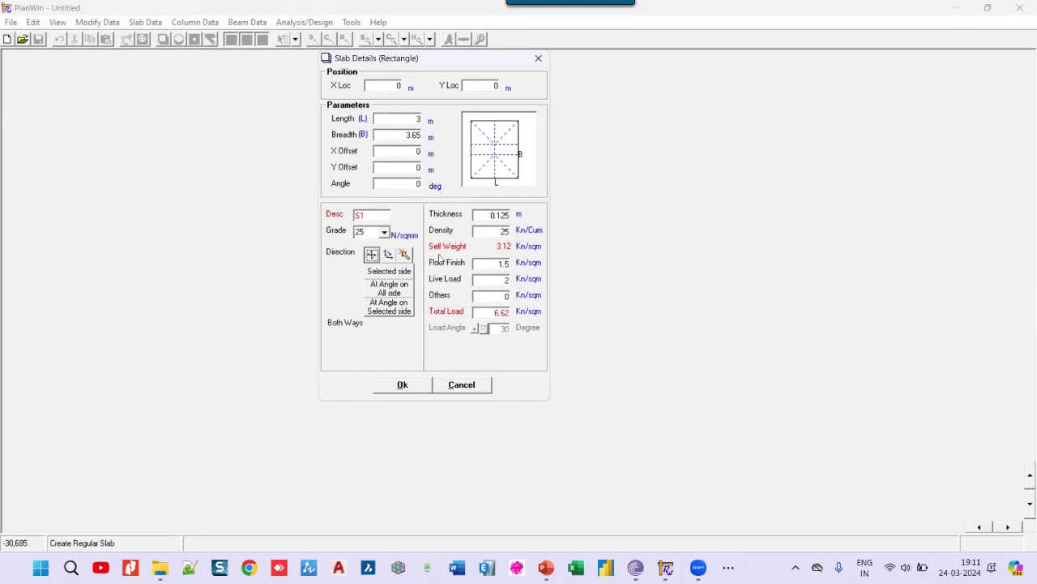
{"action": "left_click", "coordinate": [420, 386]}
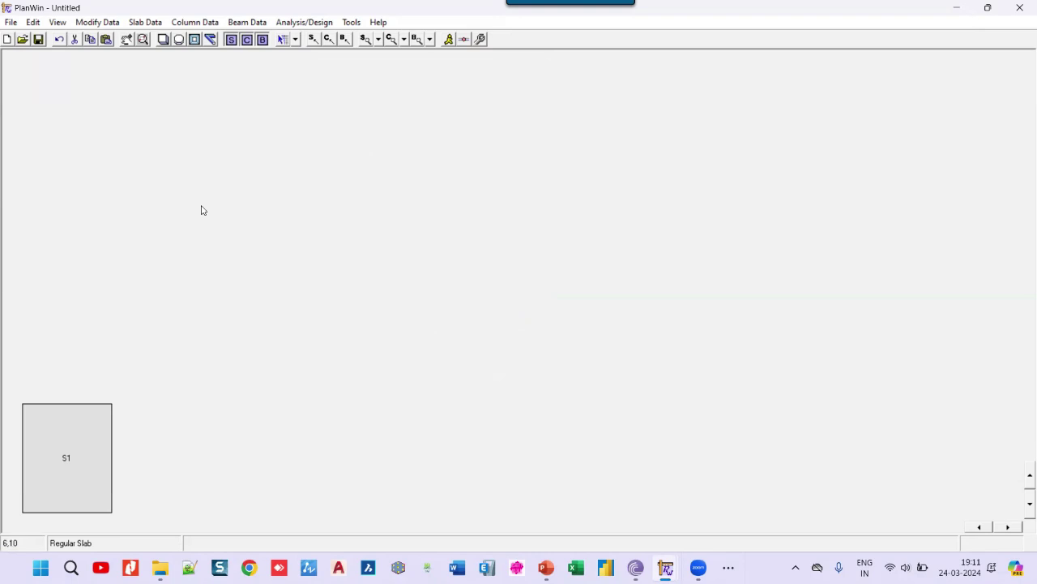
Step: Add a rectangular slab adjoining the right side of S1, aligned at its lower edge, with a length of 2.3 m
{"action": "left_click", "coordinate": [99, 504]}
{"action": "left_click", "coordinate": [159, 469]}
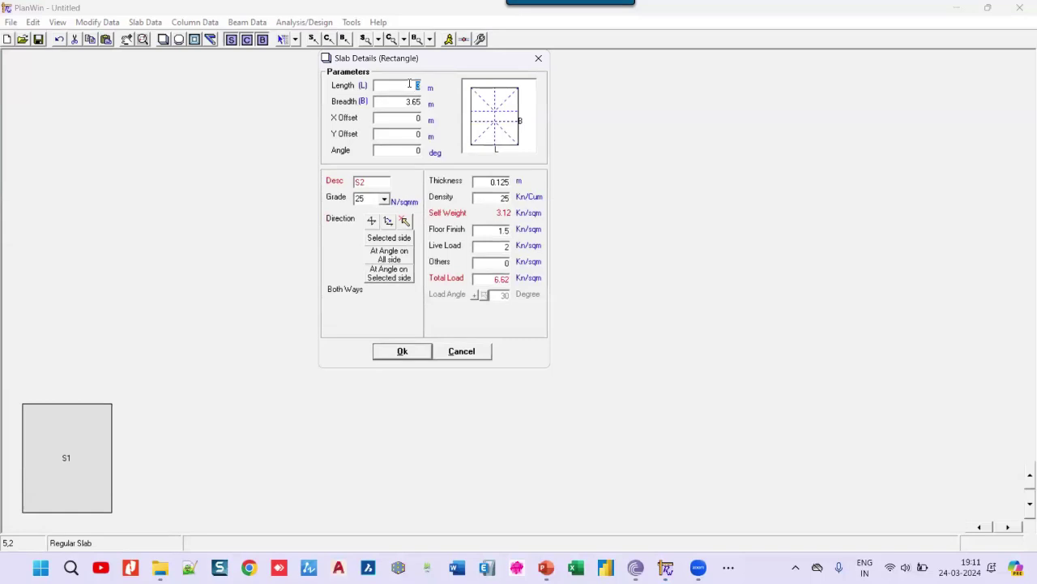
{"action": "type", "text": "2.3"}
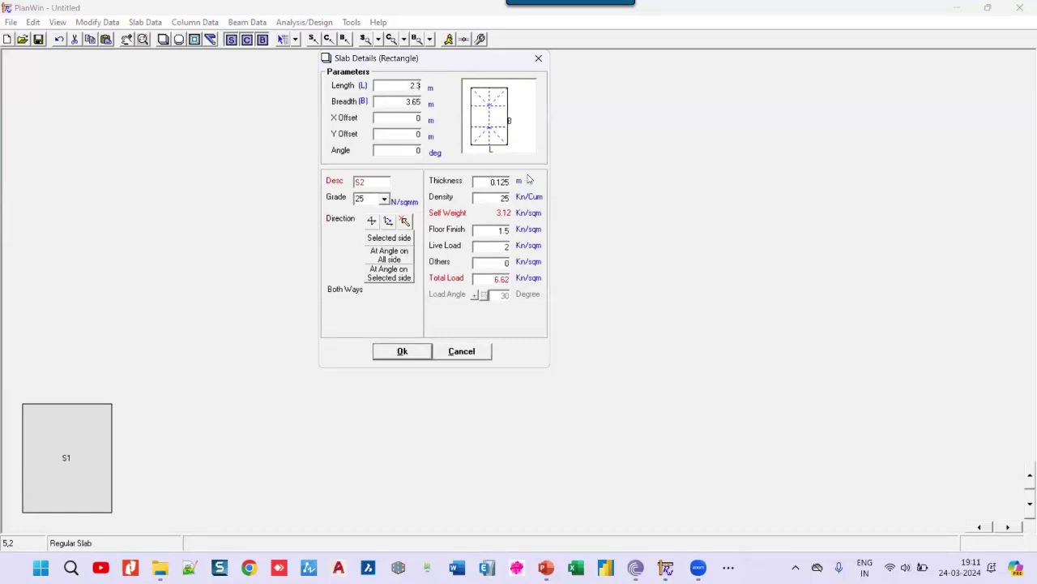
{"action": "left_click", "coordinate": [415, 357]}
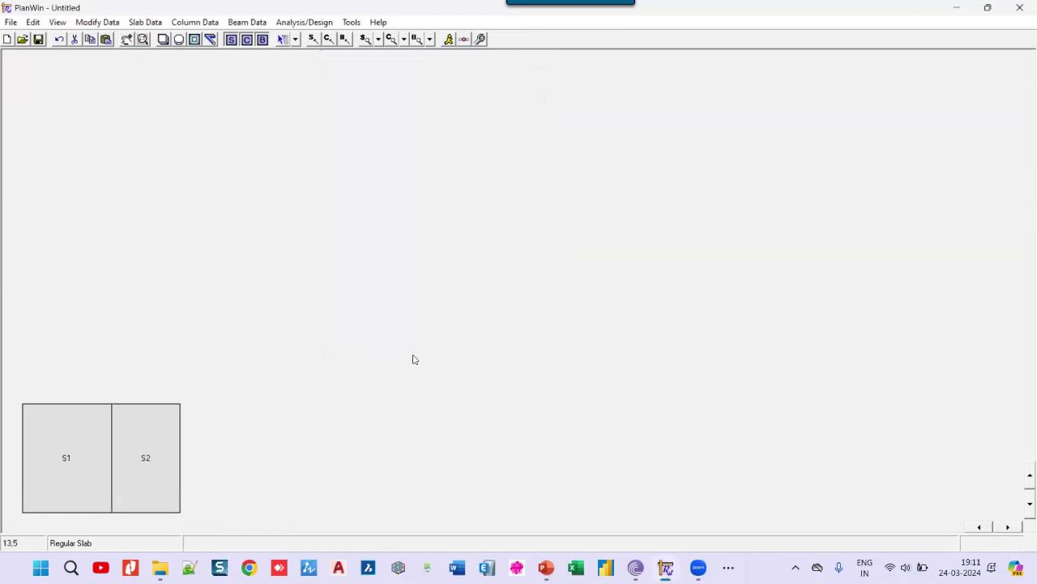
Step: Add a rectangular slab directly above S2 with a breadth of 1.5 m and an Others load of 6 kN/sqm
{"action": "left_click", "coordinate": [114, 406]}
{"action": "left_click", "coordinate": [134, 379]}
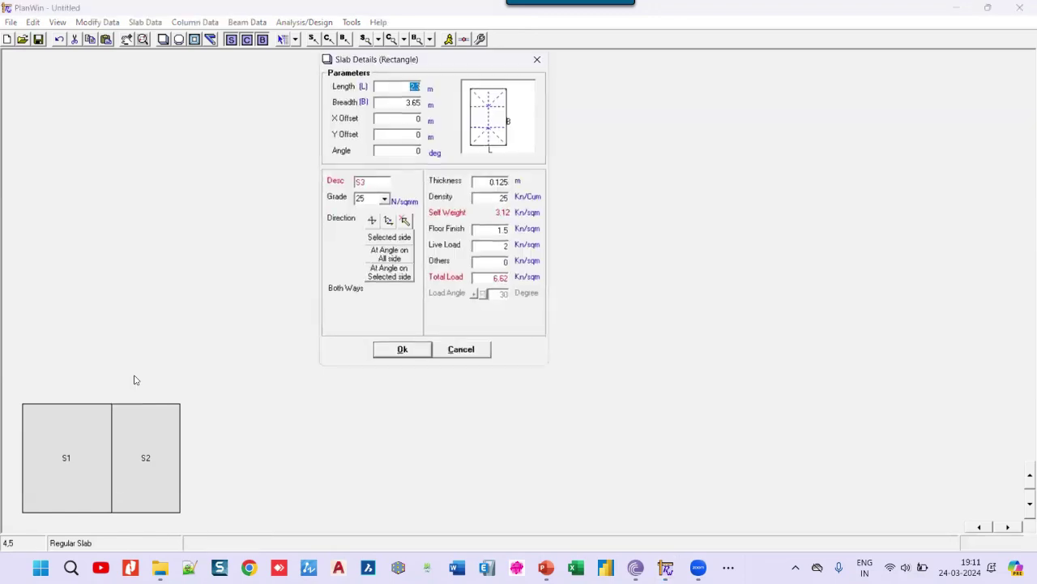
{"action": "left_click", "coordinate": [403, 101]}
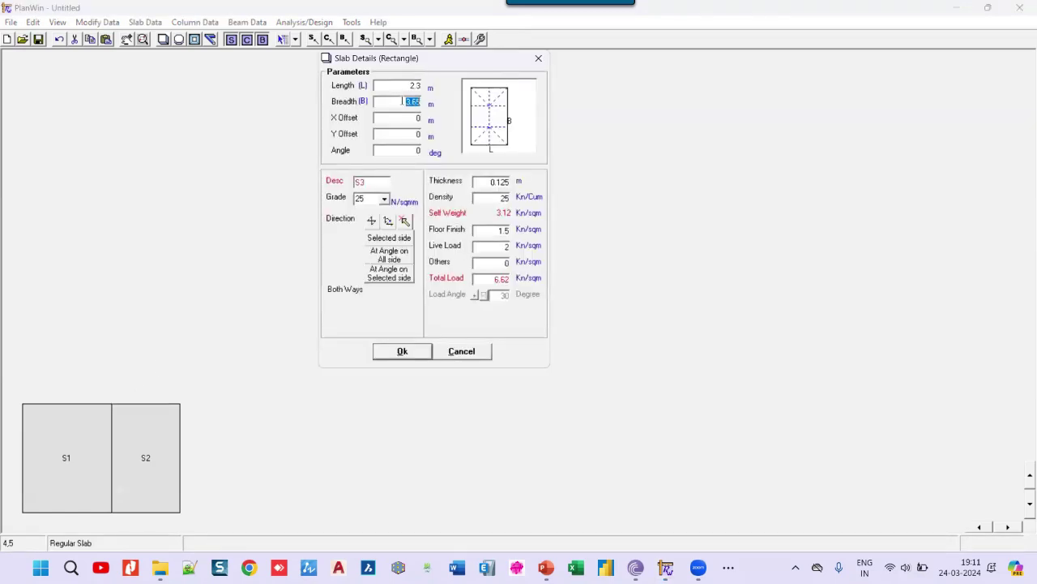
{"action": "type", "text": "1.5"}
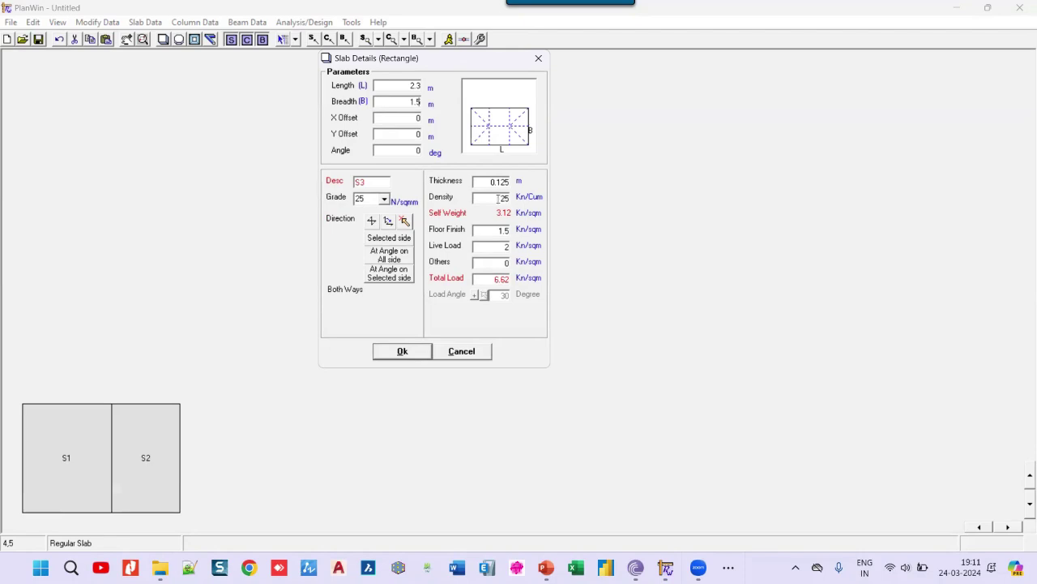
{"action": "left_click", "coordinate": [491, 262]}
{"action": "type", "text": "6"}
{"action": "left_click", "coordinate": [413, 353]}
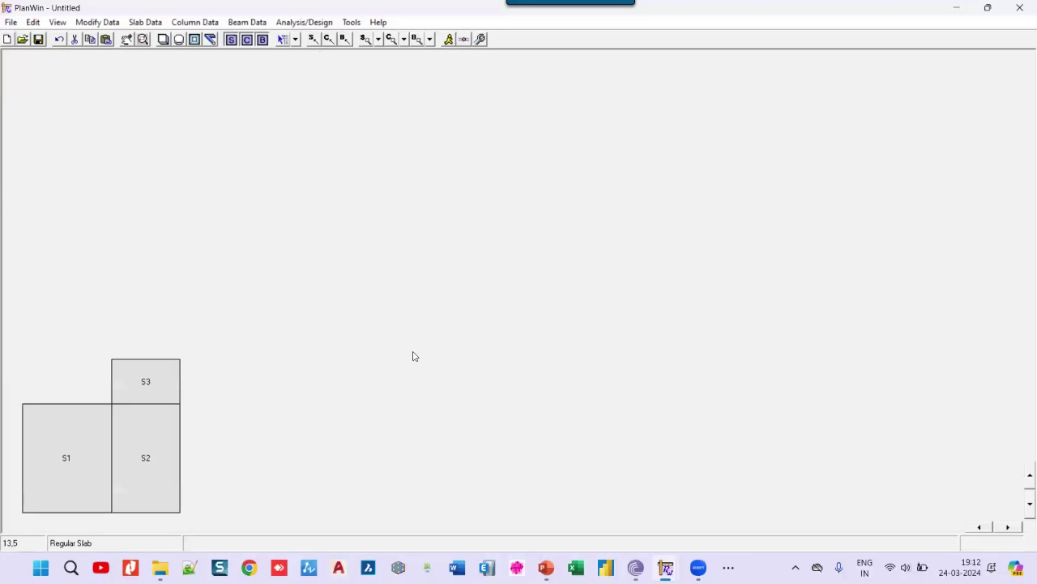
Step: Try a slab right of S3 with length 3.3 m, X offset 4 m and Others load 0, and undo its placement
{"action": "left_click", "coordinate": [178, 363]}
{"action": "left_click", "coordinate": [240, 446]}
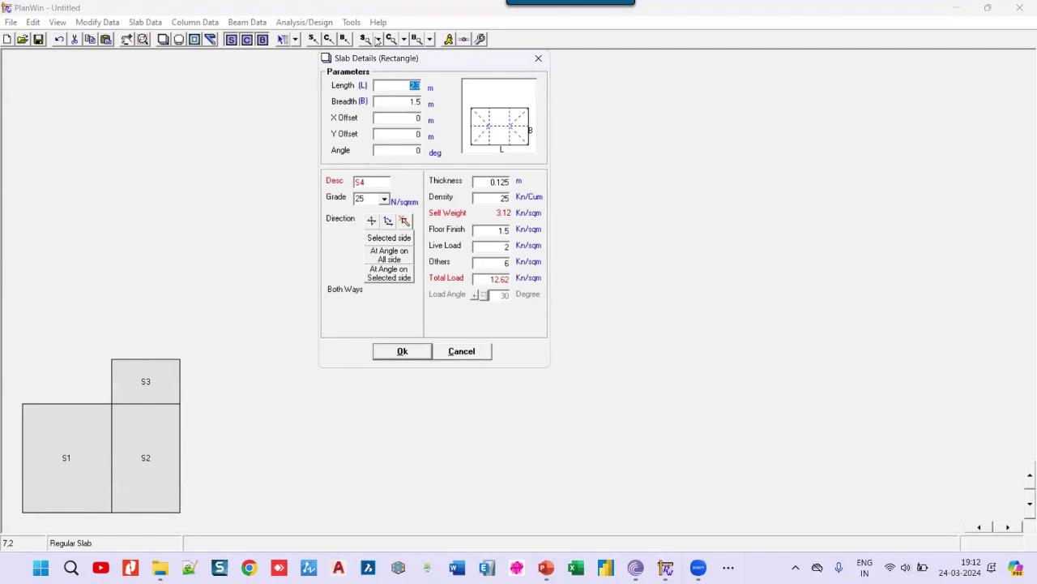
{"action": "type", "text": "3"}
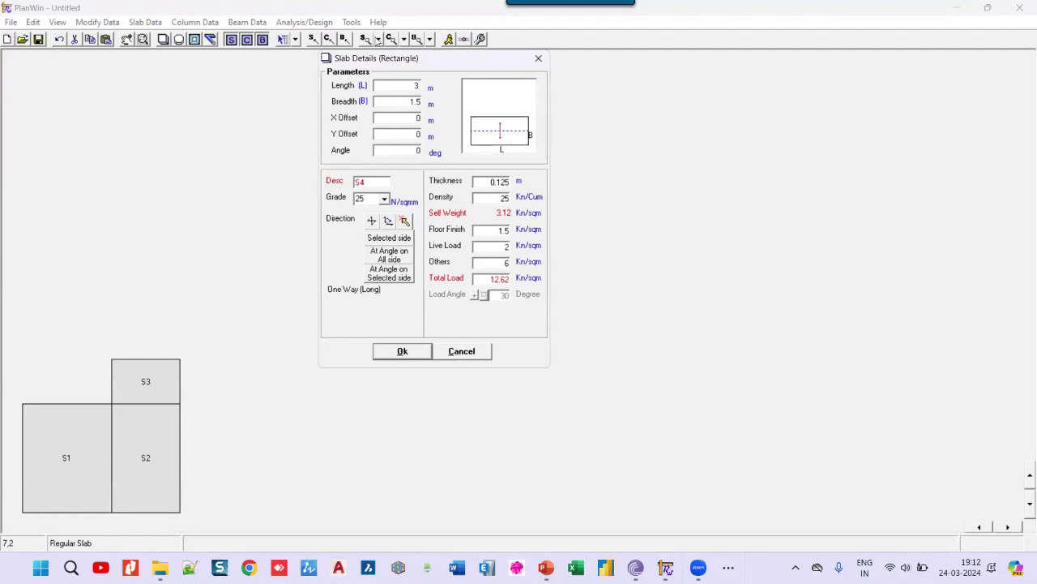
{"action": "type", "text": ".3"}
{"action": "double_click", "coordinate": [409, 118]}
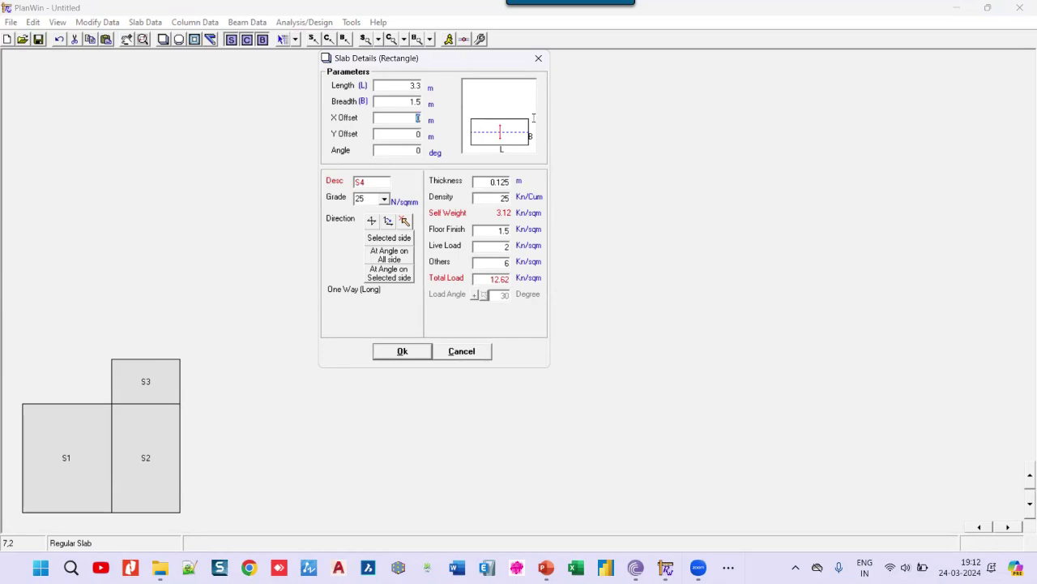
{"action": "type", "text": "4"}
{"action": "double_click", "coordinate": [499, 261]}
{"action": "type", "text": "0"}
{"action": "left_click", "coordinate": [402, 352]}
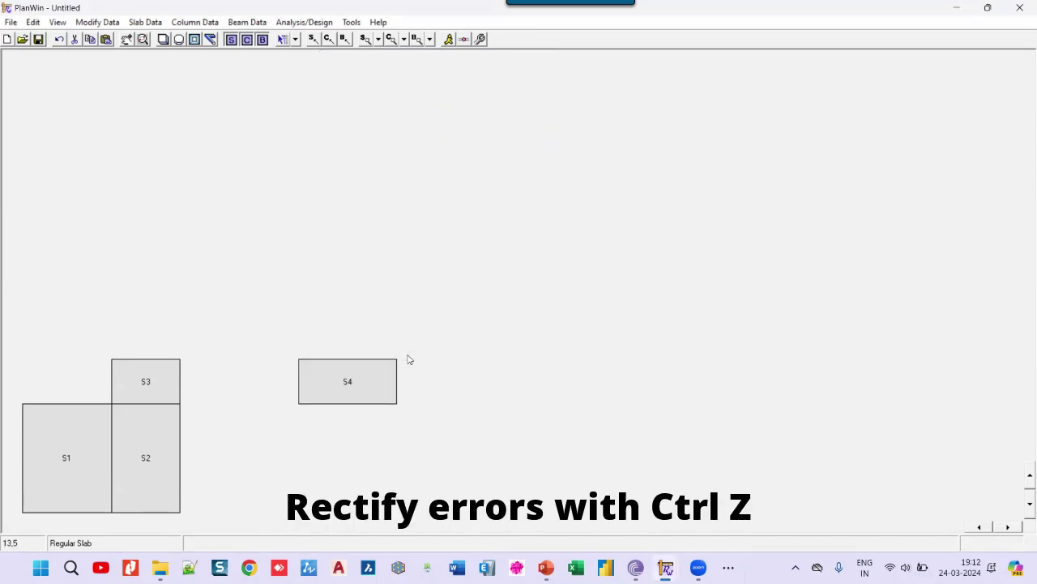
{"action": "key", "text": "ctrl+z"}
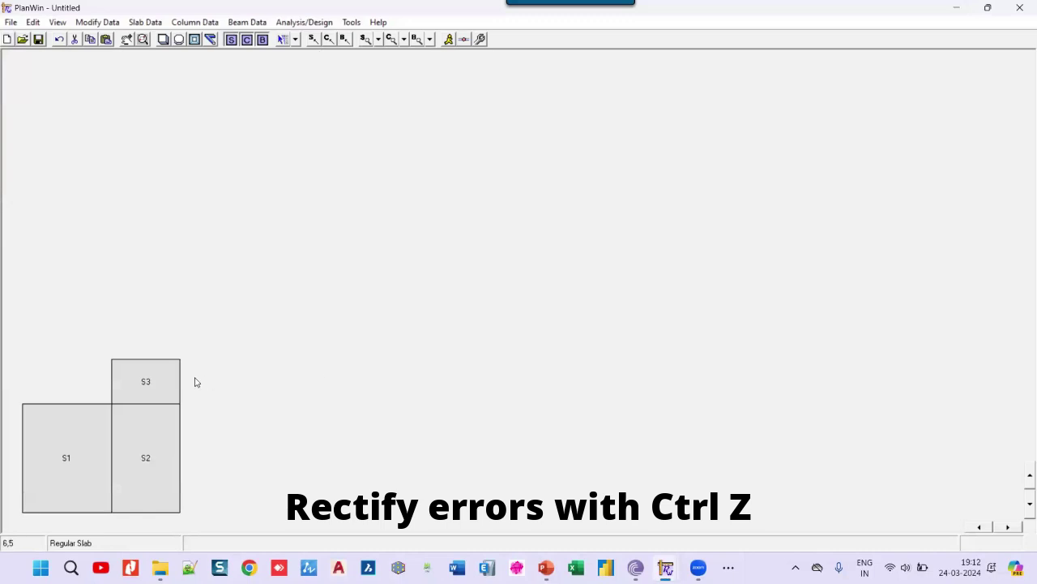
Step: Add a slab from S3's upper-right corner, extending right and down, 3.3 m long with a breadth of 4 m
{"action": "left_click", "coordinate": [173, 363]}
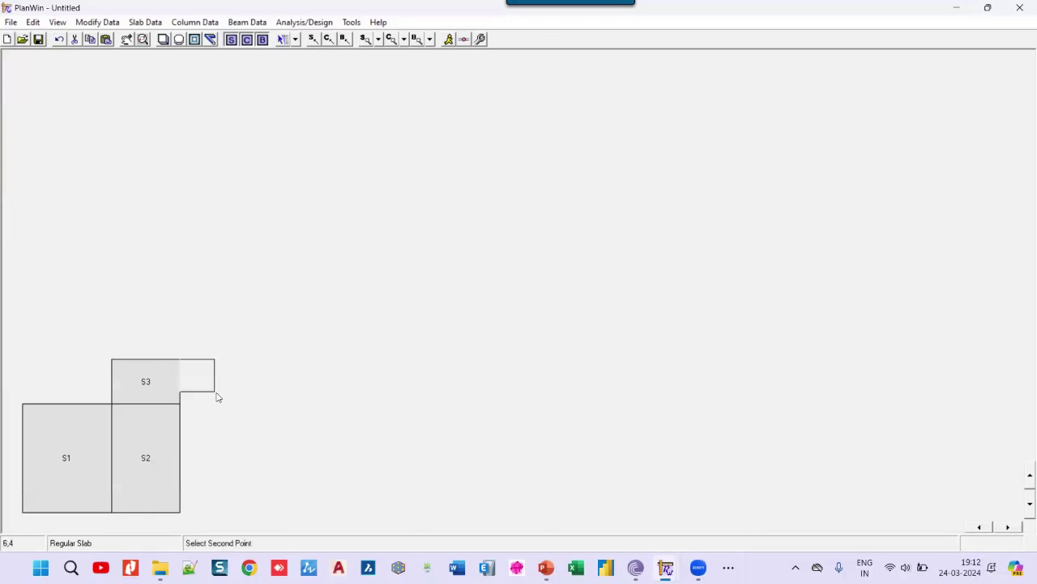
{"action": "left_click", "coordinate": [245, 411]}
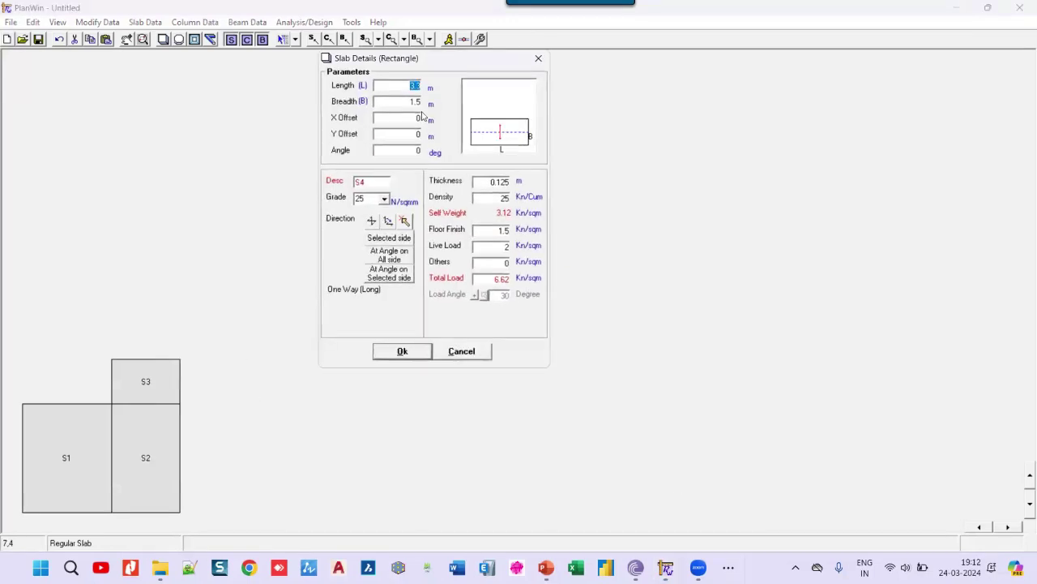
{"action": "left_click", "coordinate": [400, 84]}
{"action": "double_click", "coordinate": [413, 102]}
{"action": "type", "text": "4"}
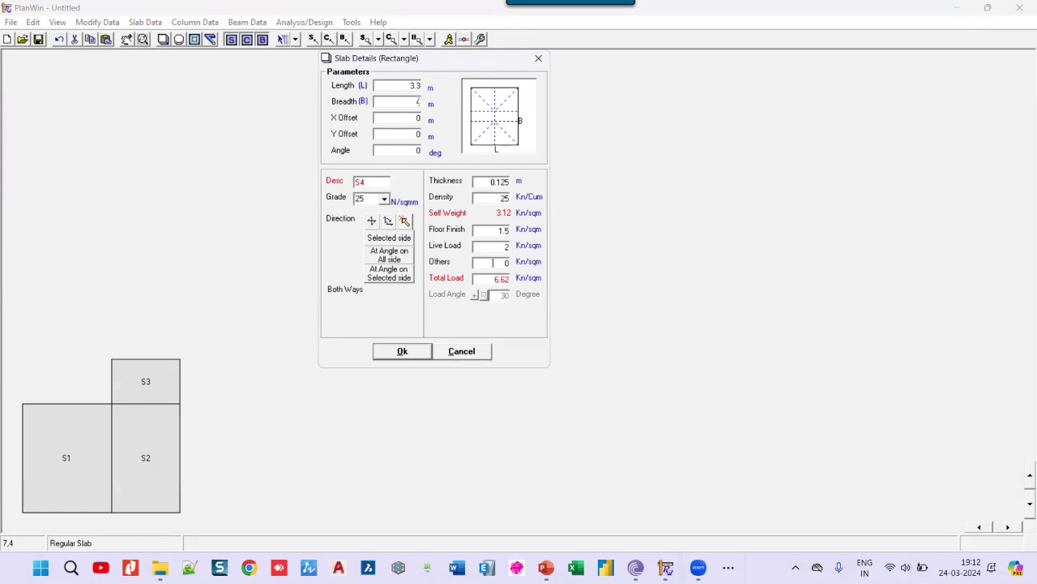
{"action": "left_click", "coordinate": [403, 352]}
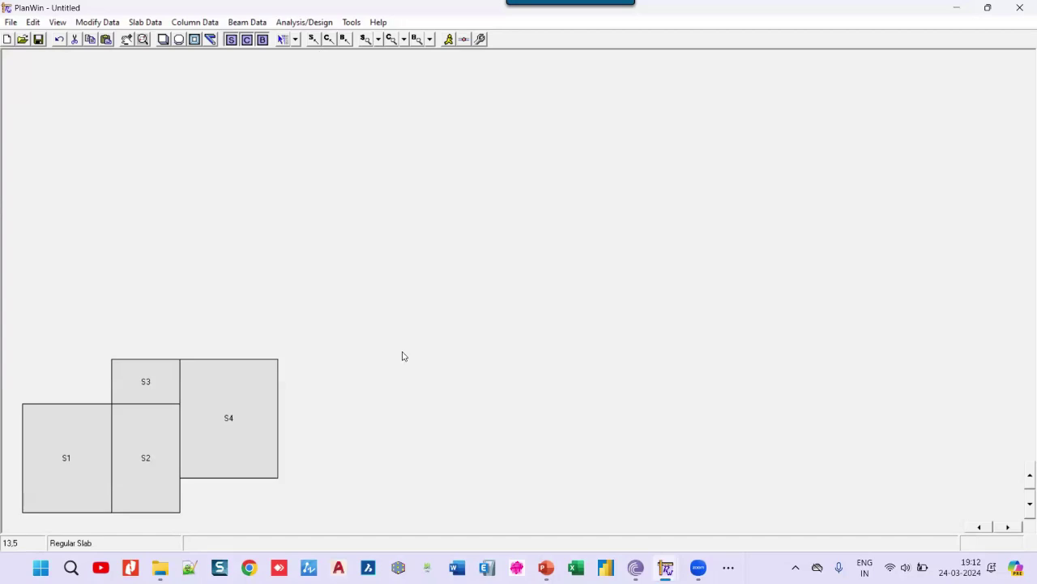
Step: Show the floor finish values on the slabs, and switch the slab labels to Other Load
{"action": "left_click", "coordinate": [379, 41]}
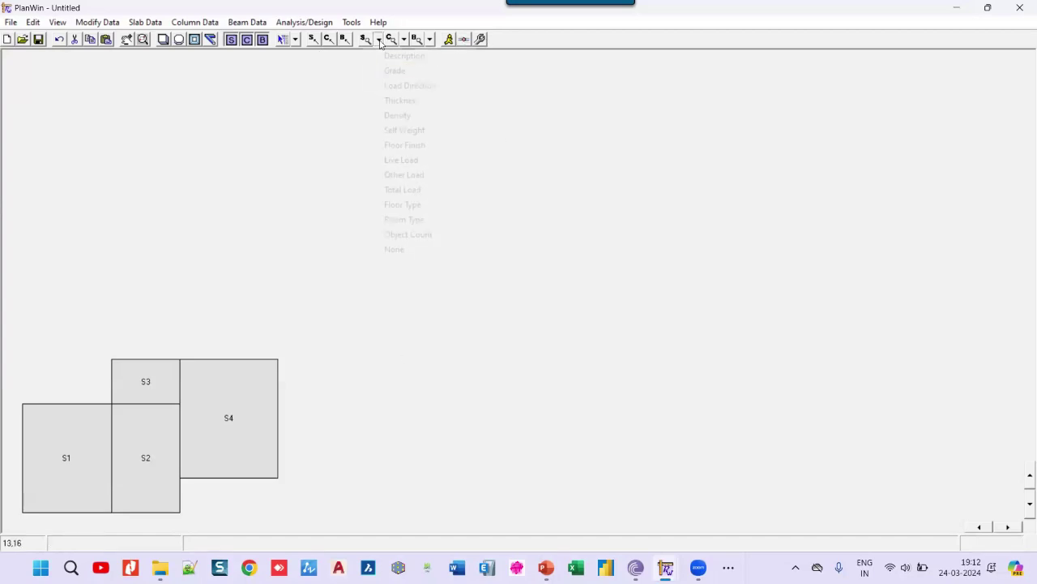
{"action": "left_click", "coordinate": [414, 147]}
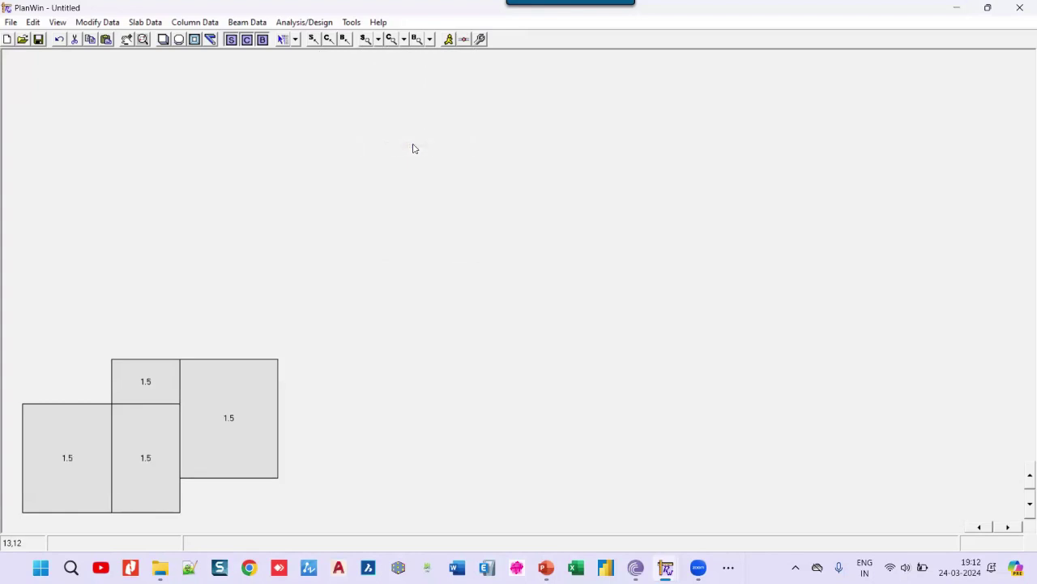
{"action": "left_click", "coordinate": [379, 40]}
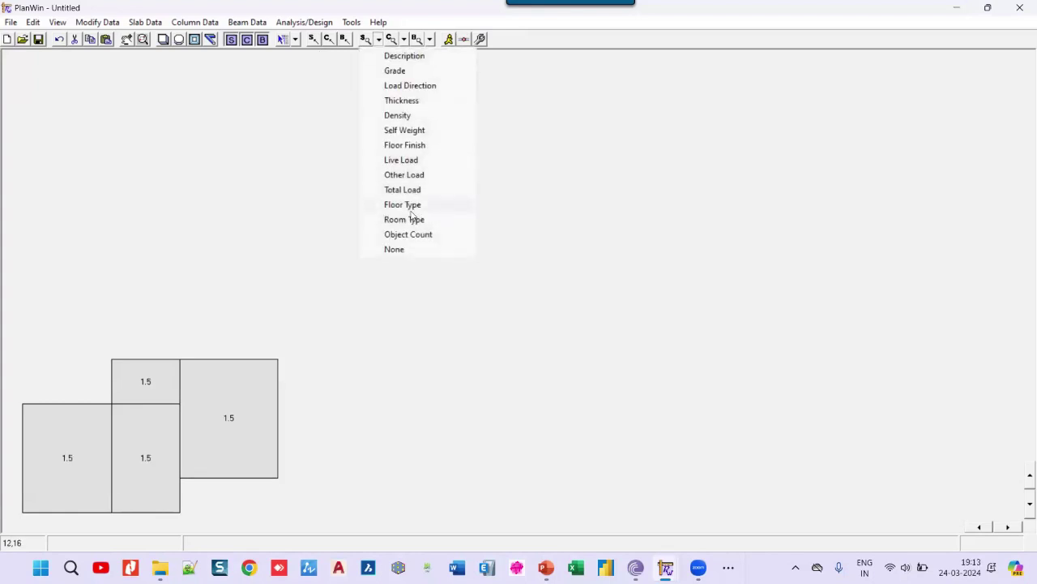
{"action": "left_click", "coordinate": [413, 176]}
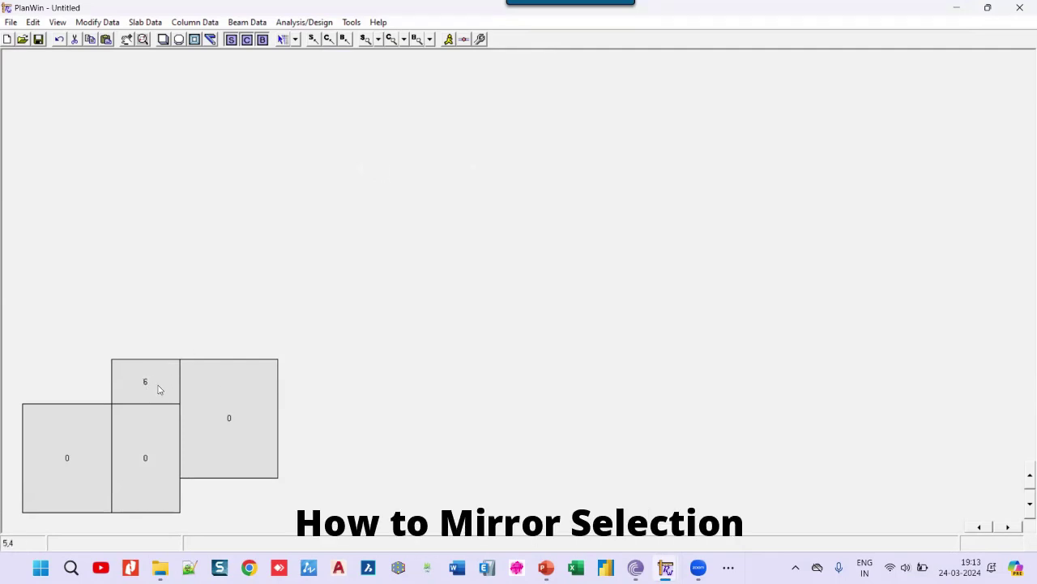
Step: Select all slabs and mirror them upward about the horizontal upper edge shared by S3 and S4
{"action": "left_click", "coordinate": [154, 25]}
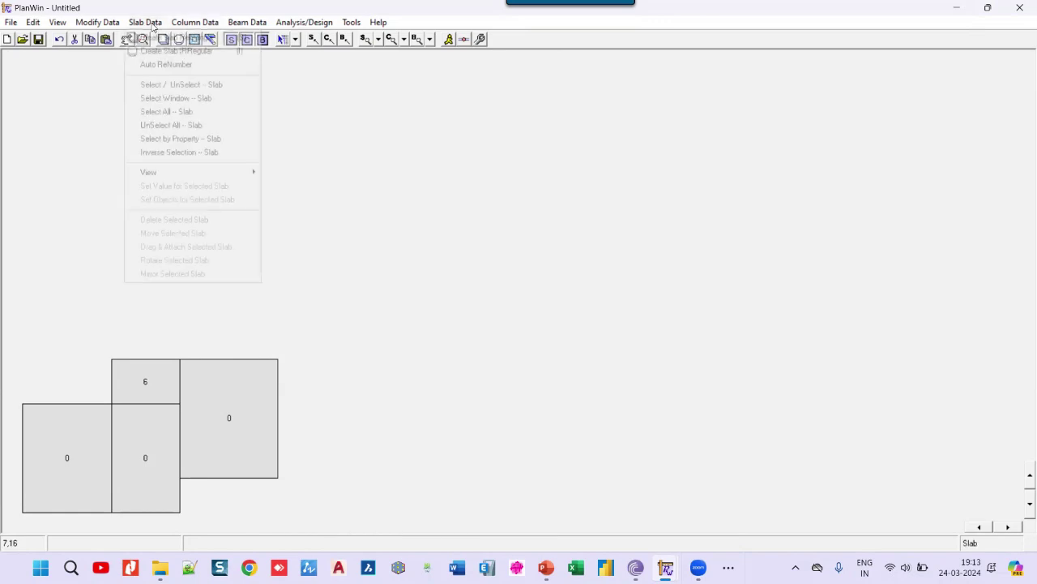
{"action": "left_click", "coordinate": [172, 114]}
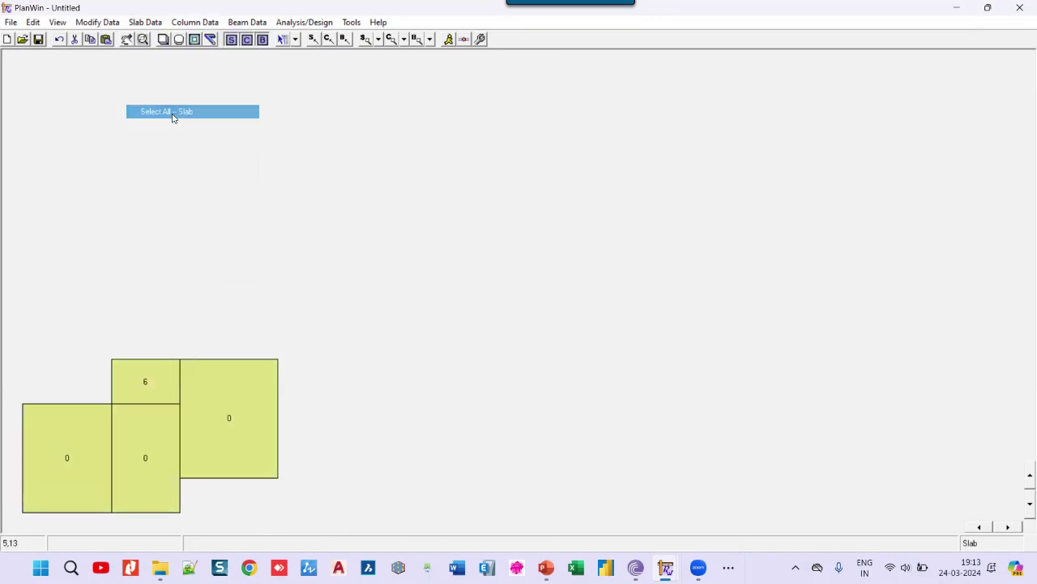
{"action": "right_click", "coordinate": [220, 145]}
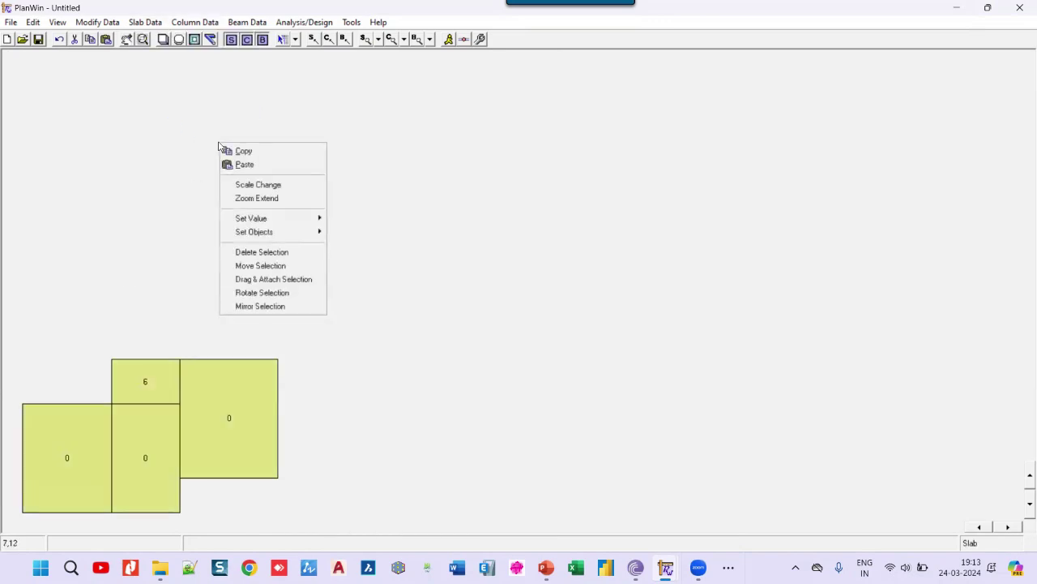
{"action": "left_click", "coordinate": [276, 307]}
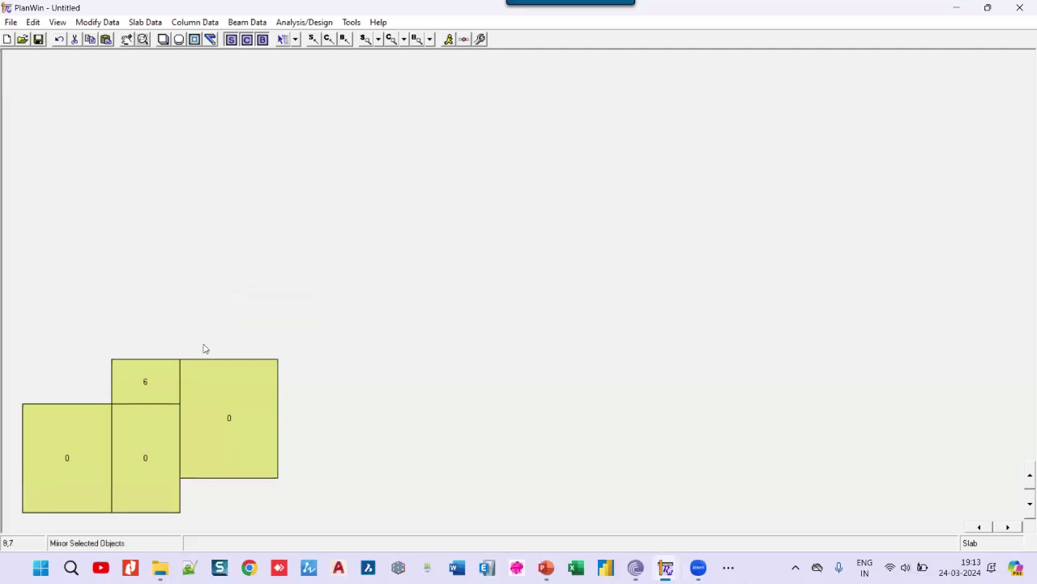
{"action": "left_click", "coordinate": [112, 359]}
{"action": "left_click", "coordinate": [266, 367]}
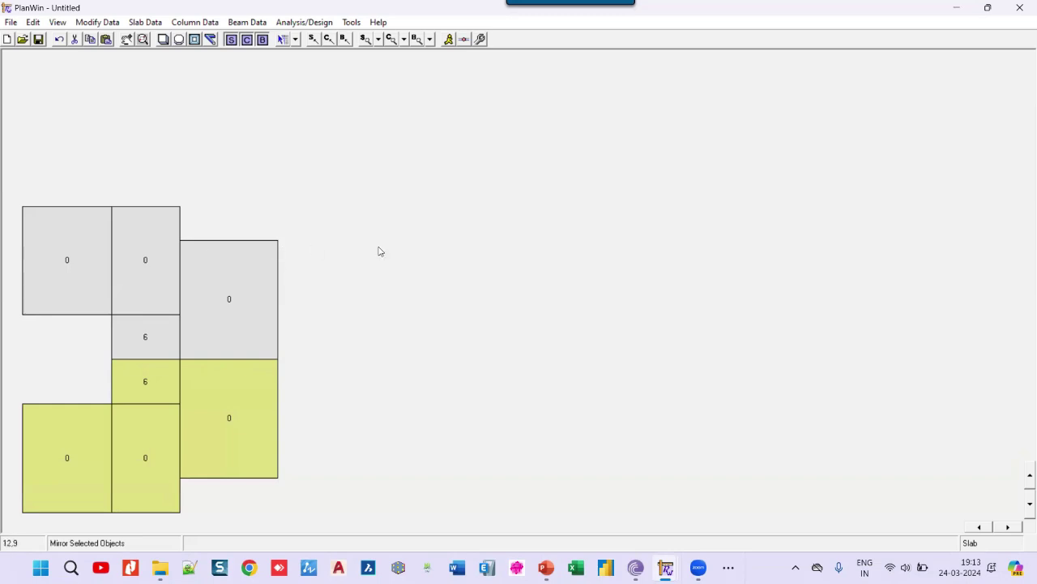
Step: Select all slabs and mirror them to the right about a vertical axis offset 1.65 m from the layout's right edge
{"action": "left_click", "coordinate": [141, 23]}
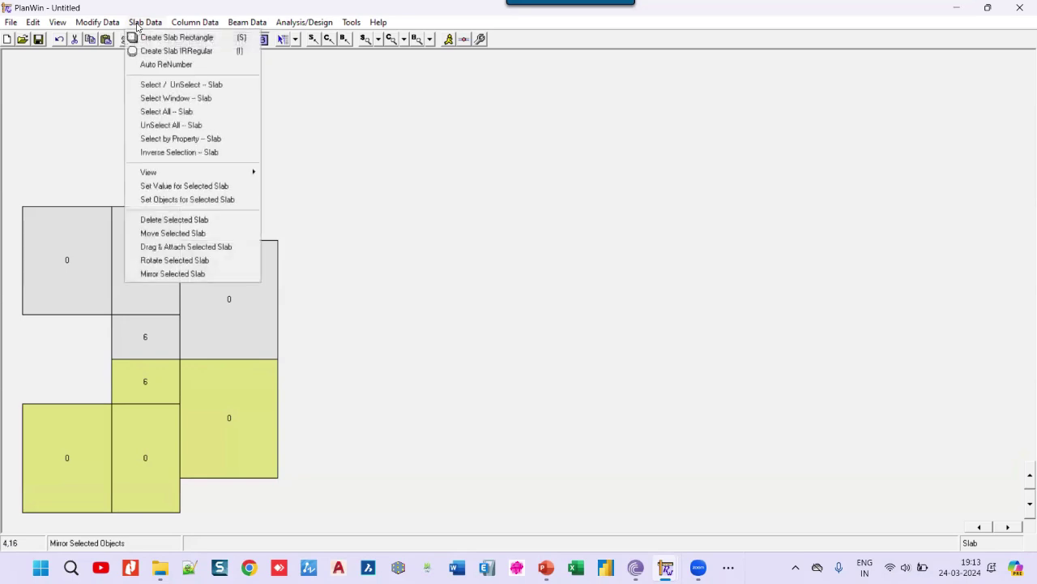
{"action": "left_click", "coordinate": [175, 117]}
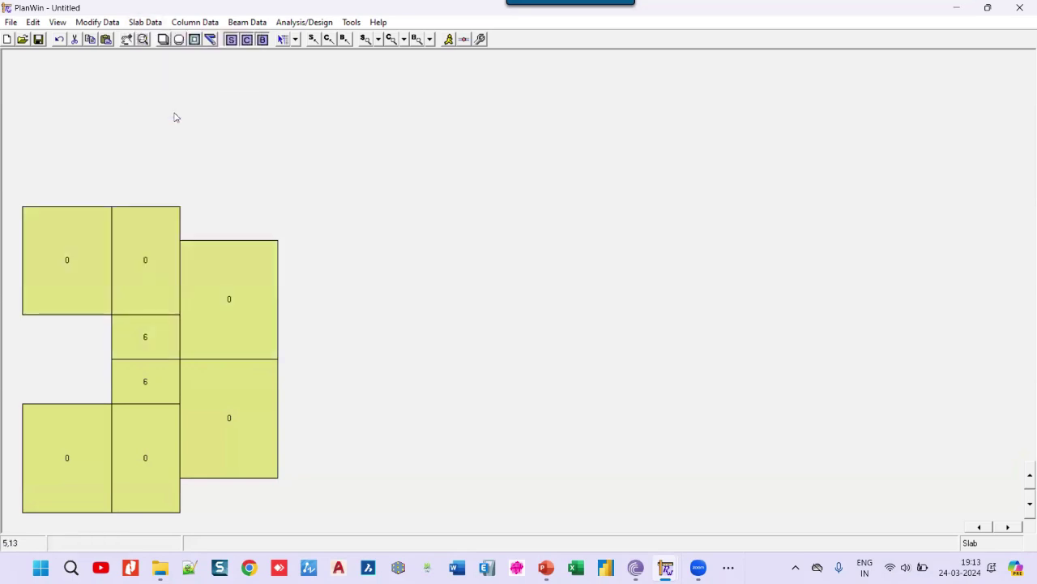
{"action": "right_click", "coordinate": [284, 116]}
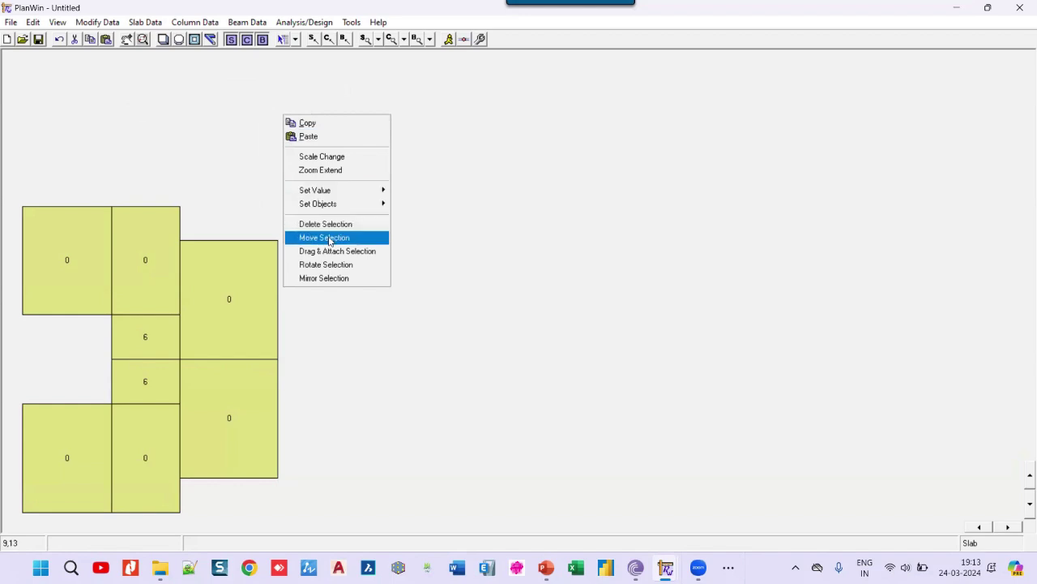
{"action": "left_click", "coordinate": [327, 279]}
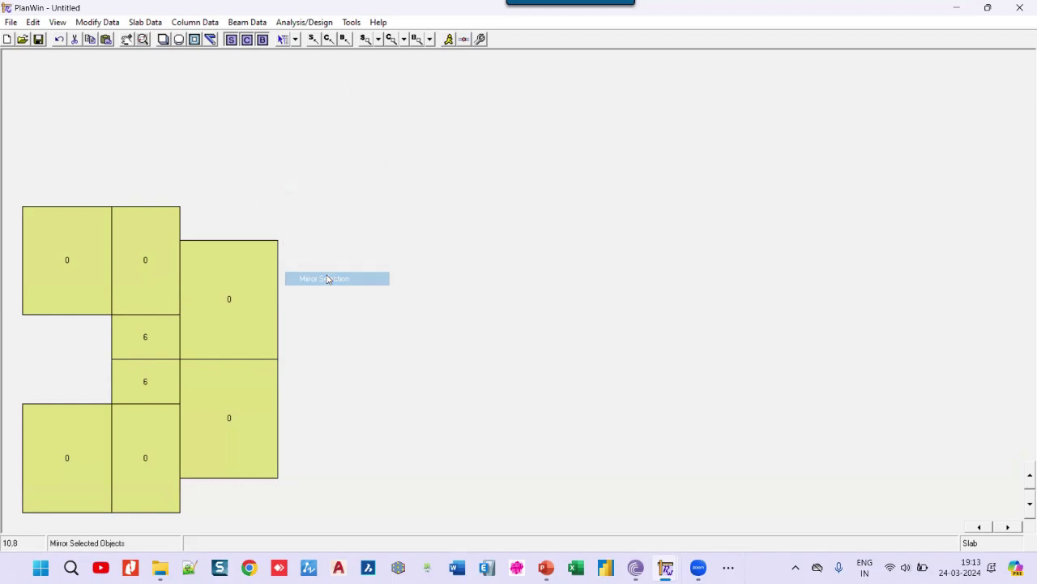
{"action": "left_click", "coordinate": [299, 443]}
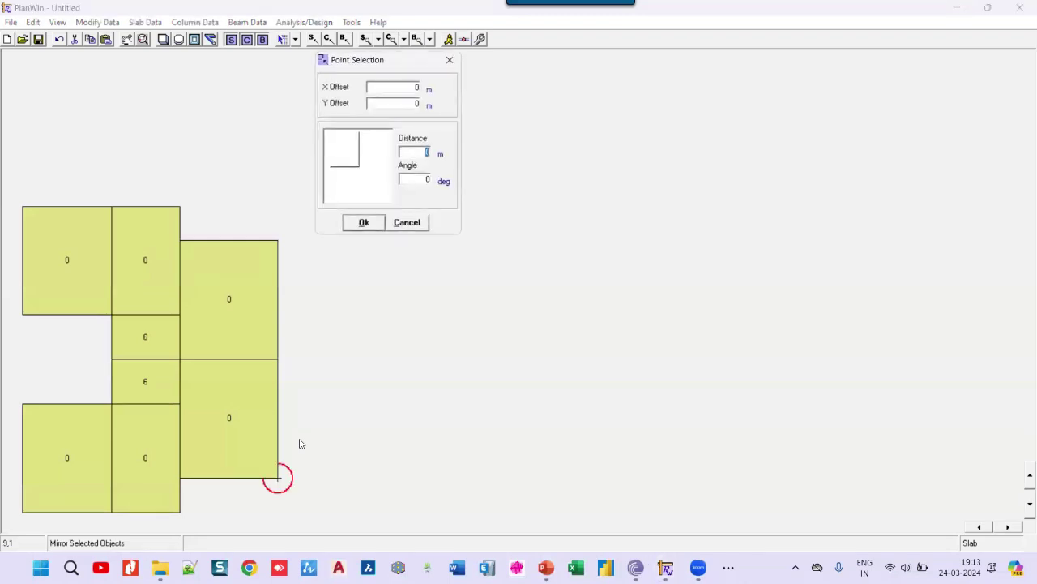
{"action": "left_click", "coordinate": [386, 88]}
{"action": "type", "text": "1.65"}
{"action": "left_click", "coordinate": [377, 226]}
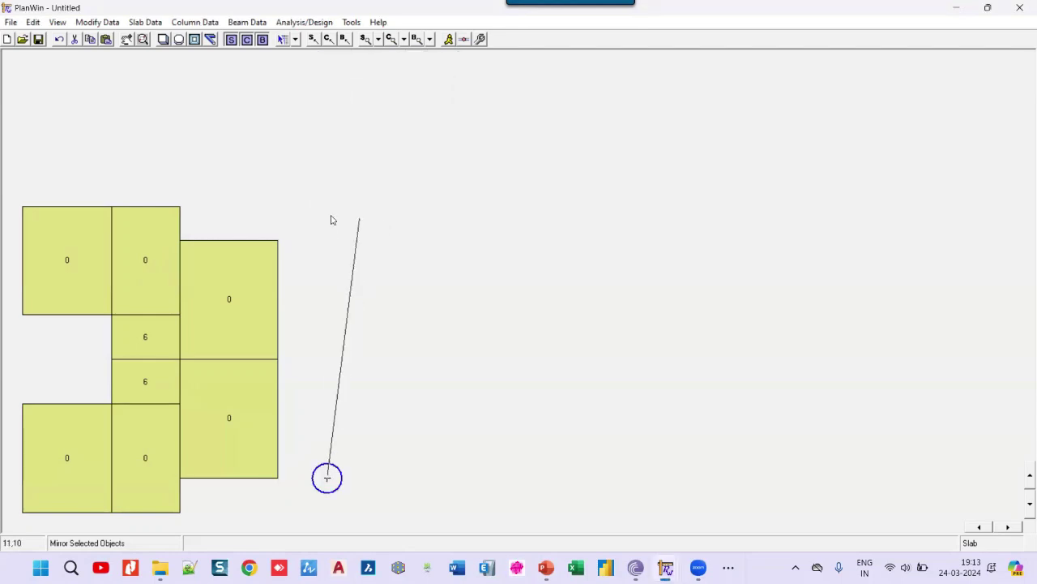
{"action": "left_click", "coordinate": [287, 245]}
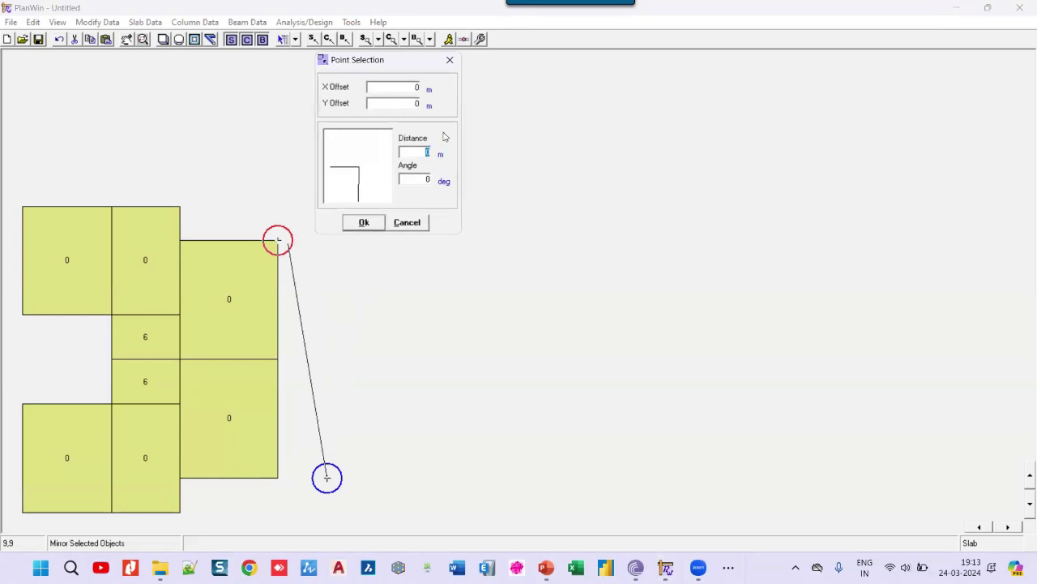
{"action": "left_click", "coordinate": [409, 88]}
{"action": "type", "text": "1.65"}
{"action": "left_click", "coordinate": [378, 223]}
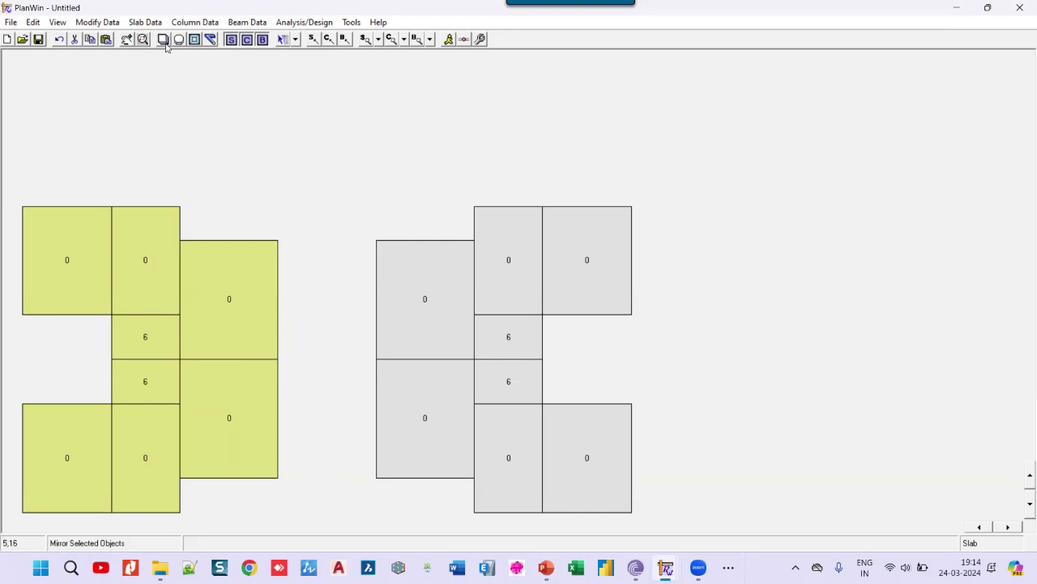
Step: Add a 3.3 m by 5.3 m slab in the central gap, extending down from the horizontal mid-line, with live load 3
{"action": "left_click", "coordinate": [272, 372]}
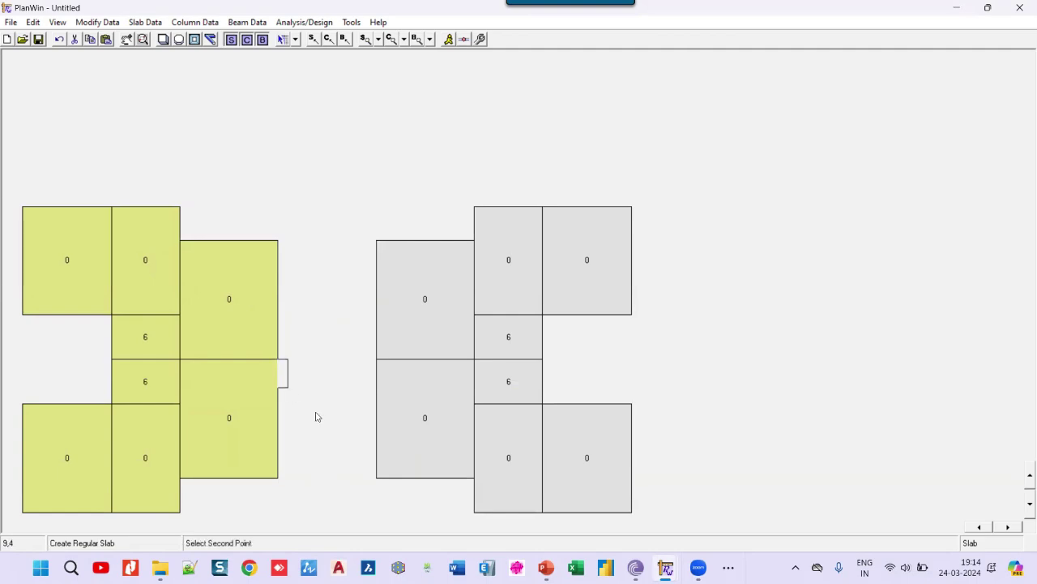
{"action": "left_click", "coordinate": [334, 445]}
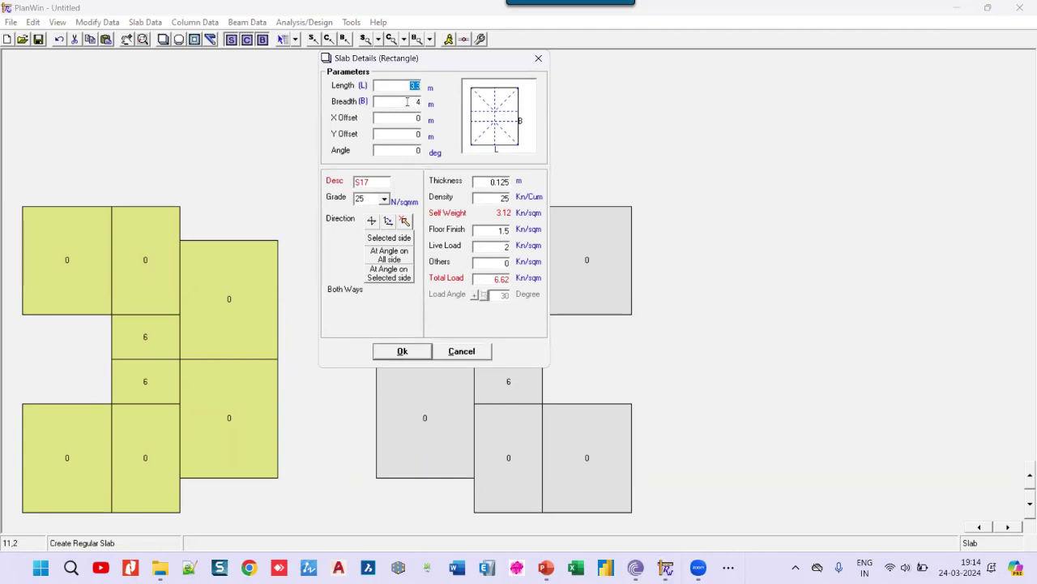
{"action": "key", "text": "Tab"}
{"action": "type", "text": "5"}
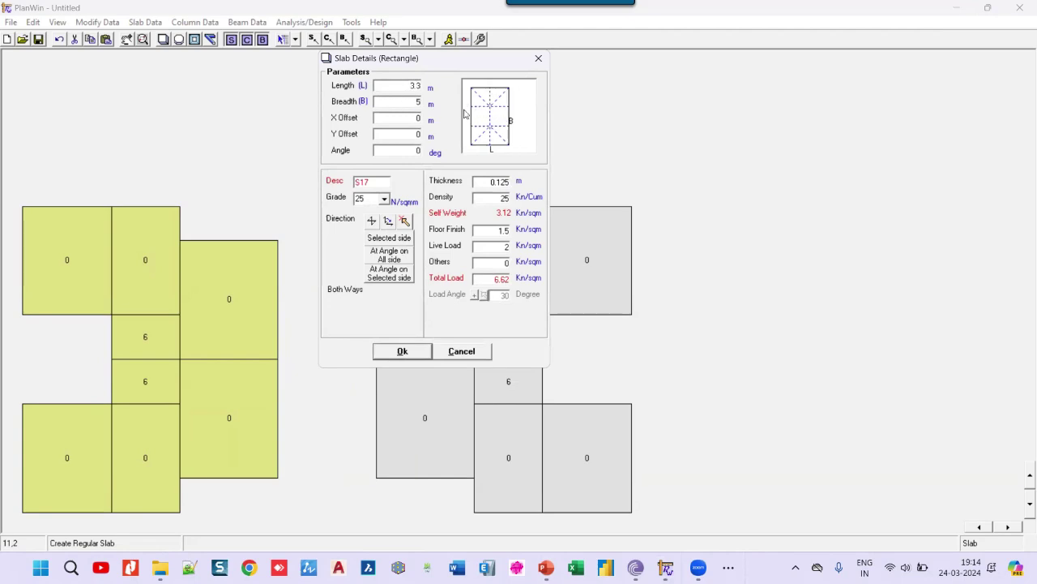
{"action": "type", "text": ".3"}
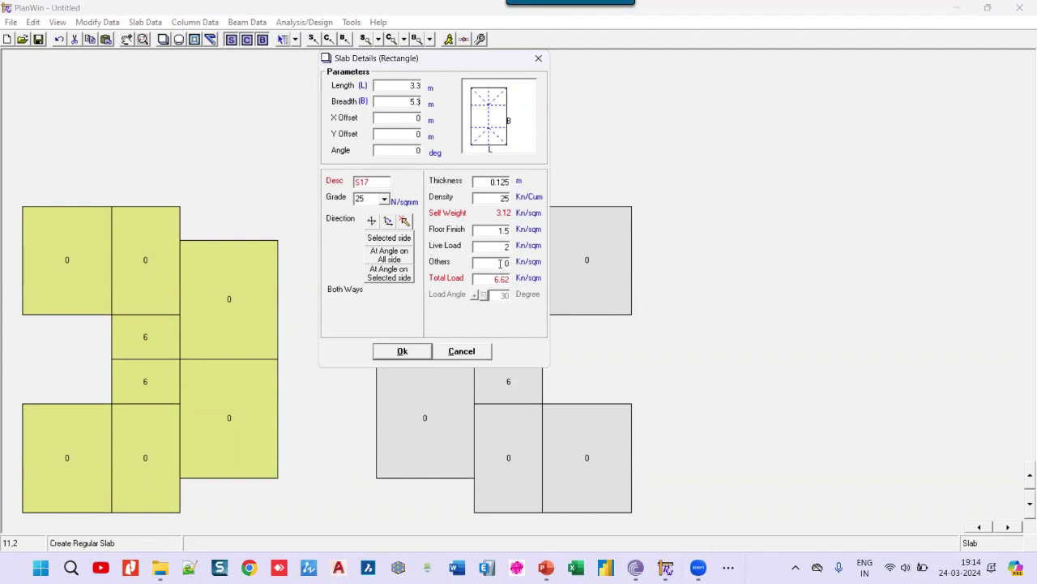
{"action": "left_click_drag", "start_coordinate": [493, 249], "coordinate": [532, 248]}
{"action": "left_click", "coordinate": [405, 351]}
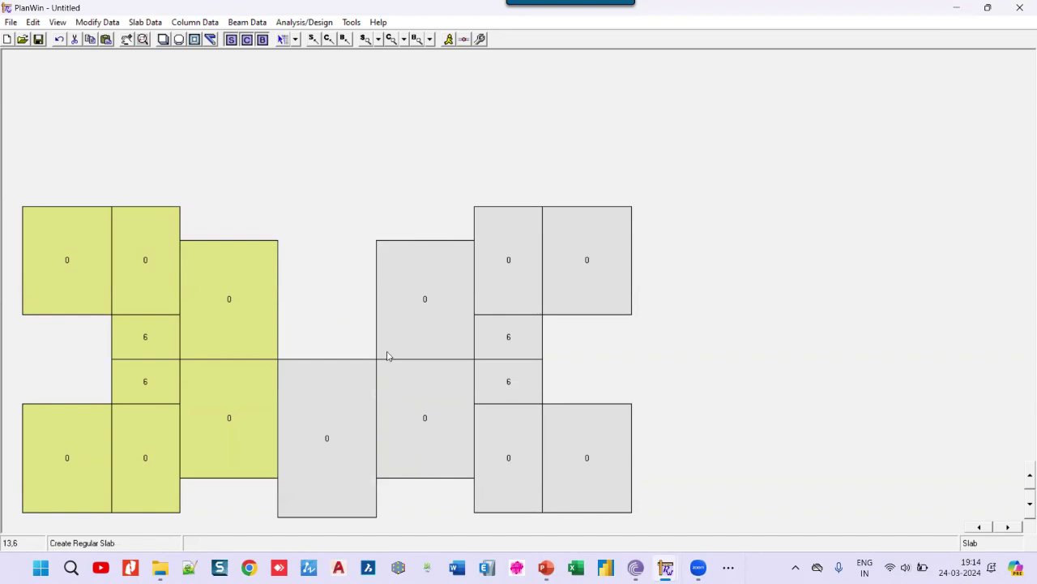
Step: Add a 1.65 m by 5.3 m slab upward from the central slab's upper-left corner, with One Way (Small) direction and Others load 4
{"action": "left_click", "coordinate": [284, 366]}
{"action": "left_click", "coordinate": [307, 332]}
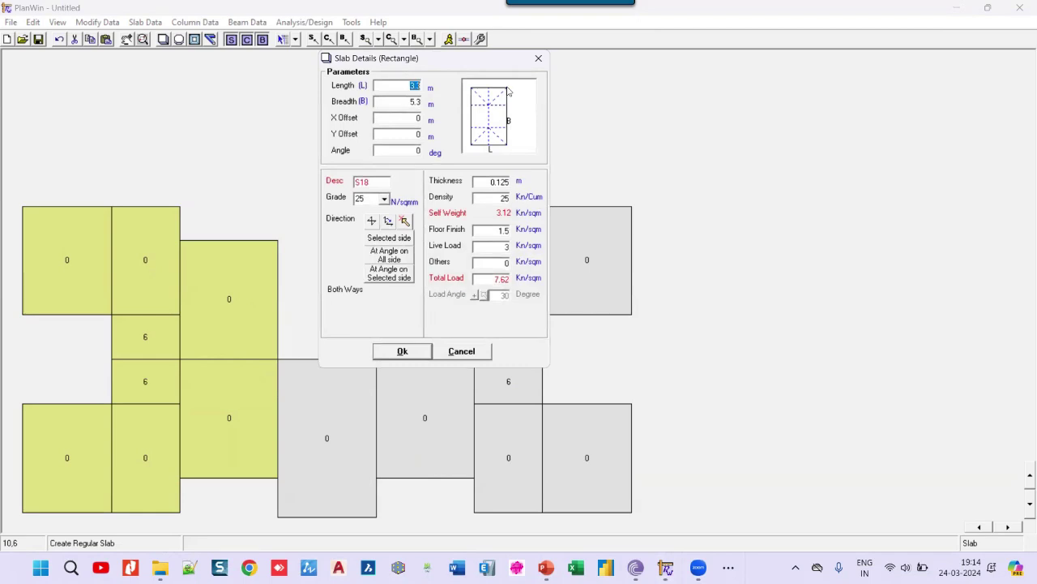
{"action": "type", "text": "3"}
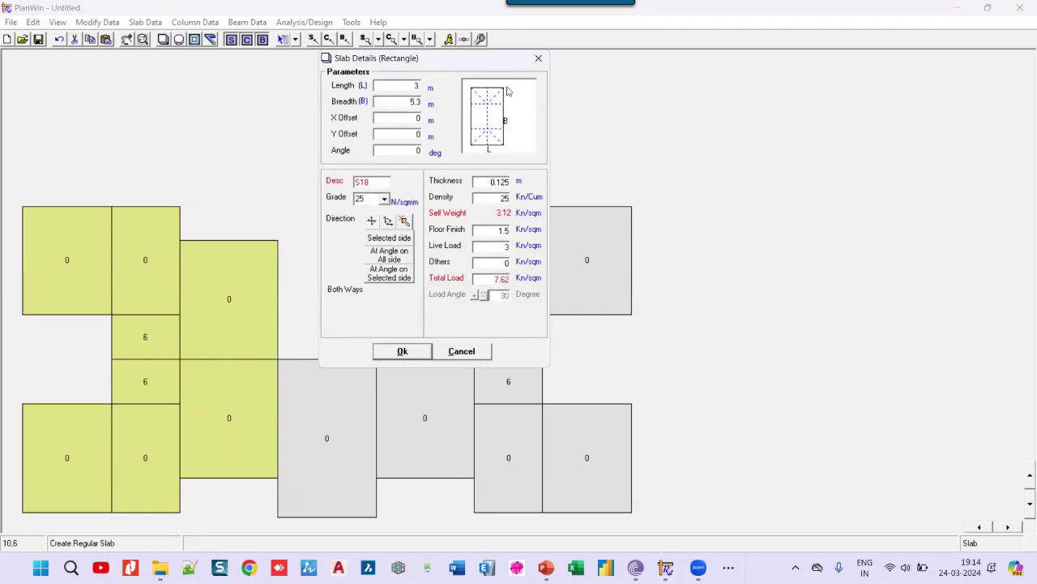
{"action": "type", "text": ".3"}
{"action": "key", "text": "BackSpace"}
{"action": "key", "text": "BackSpace"}
{"action": "key", "text": "BackSpace"}
{"action": "type", "text": "1.65"}
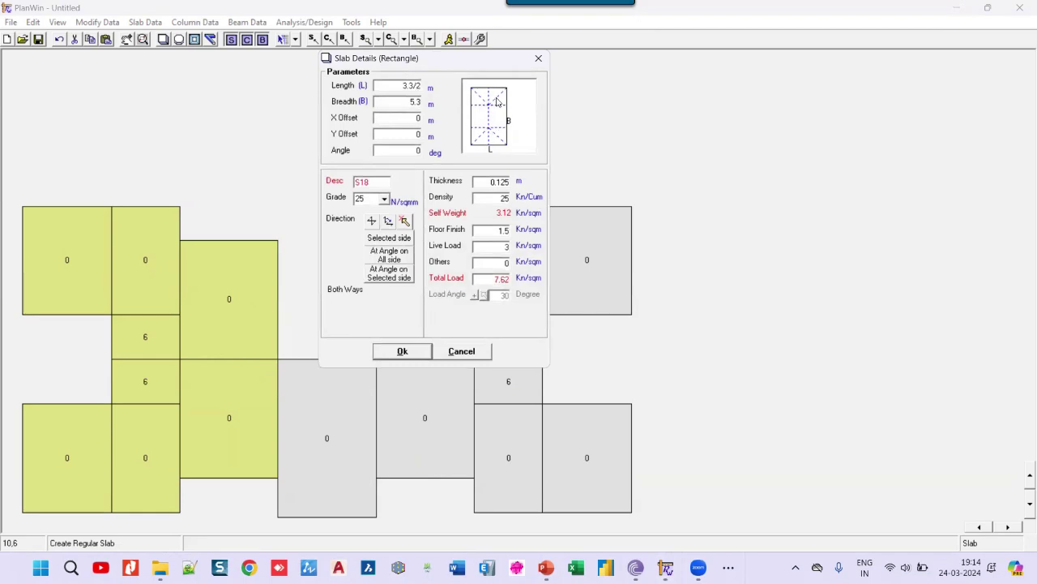
{"action": "left_click", "coordinate": [403, 102]}
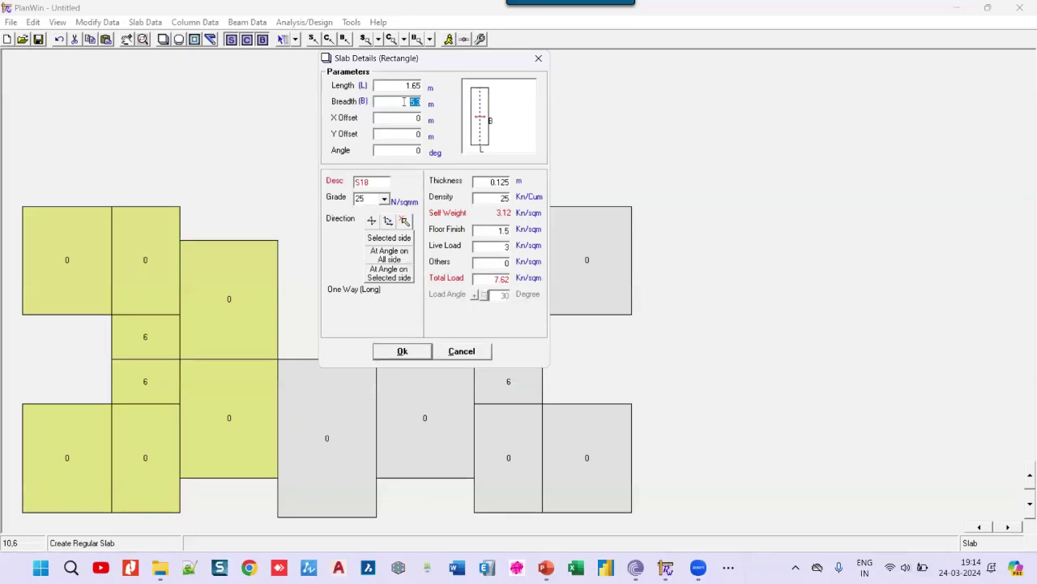
{"action": "left_click", "coordinate": [389, 222]}
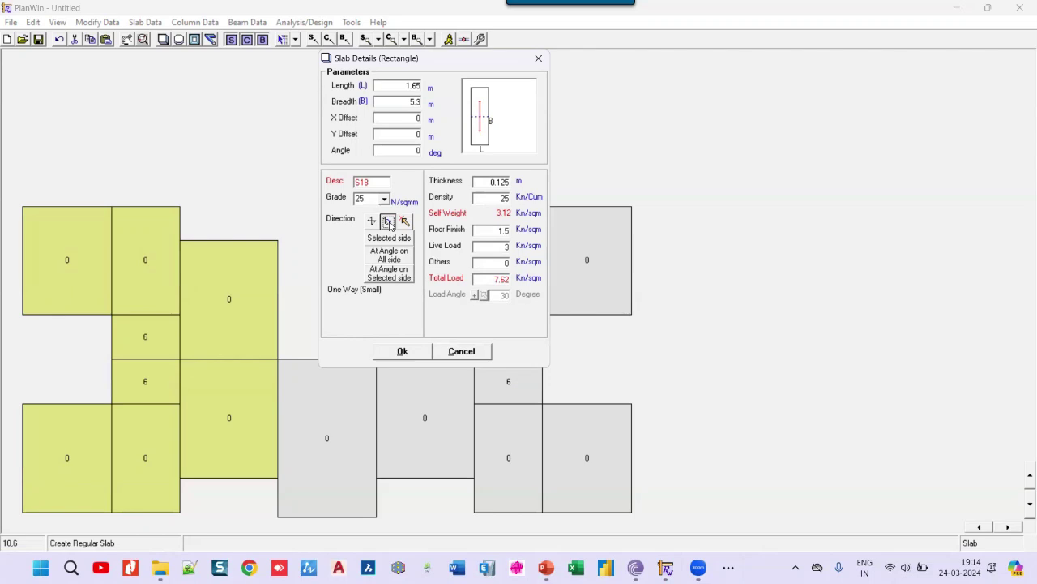
{"action": "left_click", "coordinate": [500, 262]}
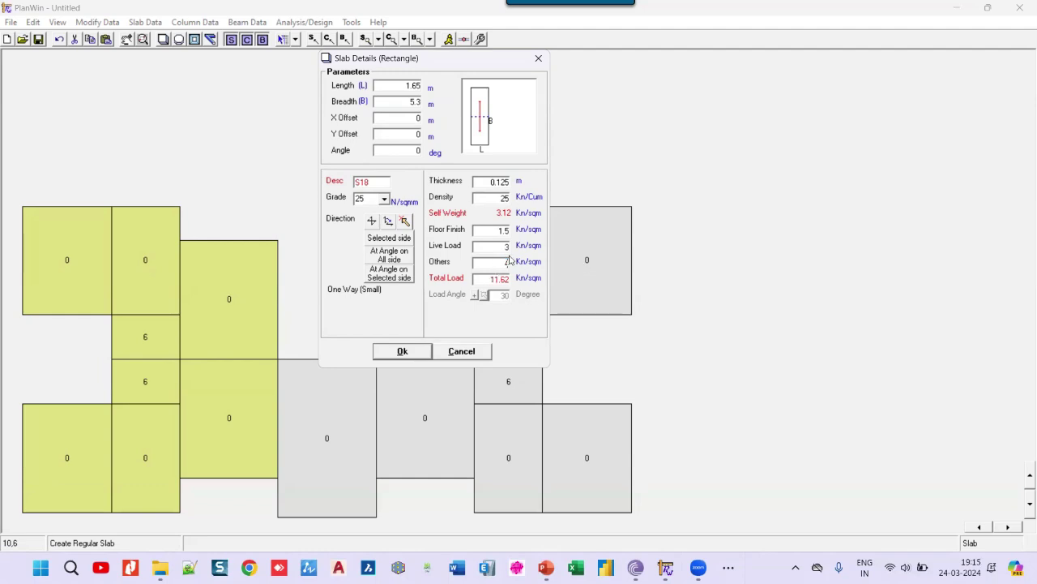
{"action": "left_click", "coordinate": [409, 354]}
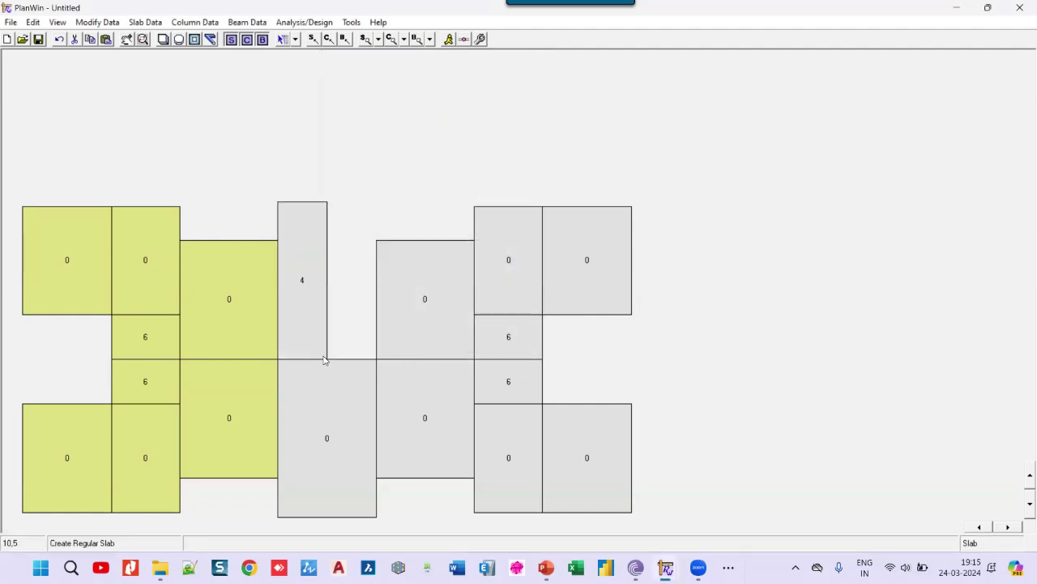
Step: Add a matching 1.65 m by 5.3 m slab with Others load 4 against the right side of the narrow slab
{"action": "left_click", "coordinate": [324, 359]}
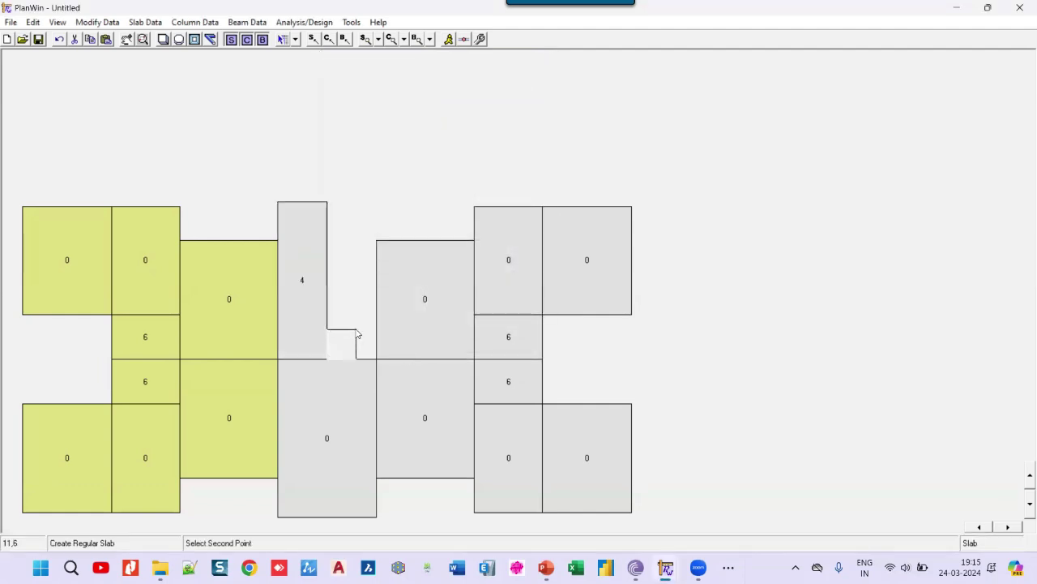
{"action": "left_click", "coordinate": [357, 332]}
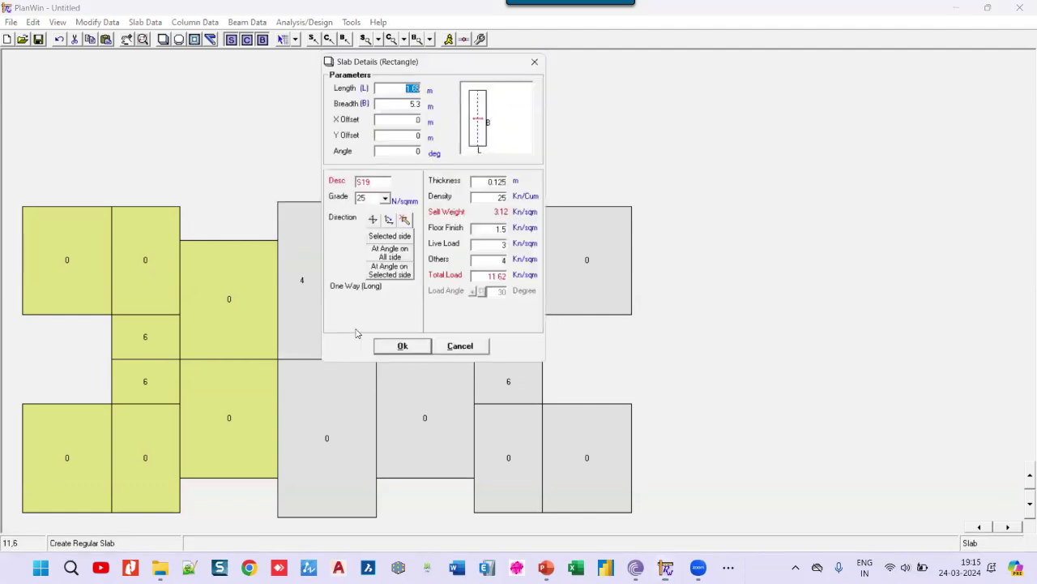
{"action": "left_click", "coordinate": [403, 351]}
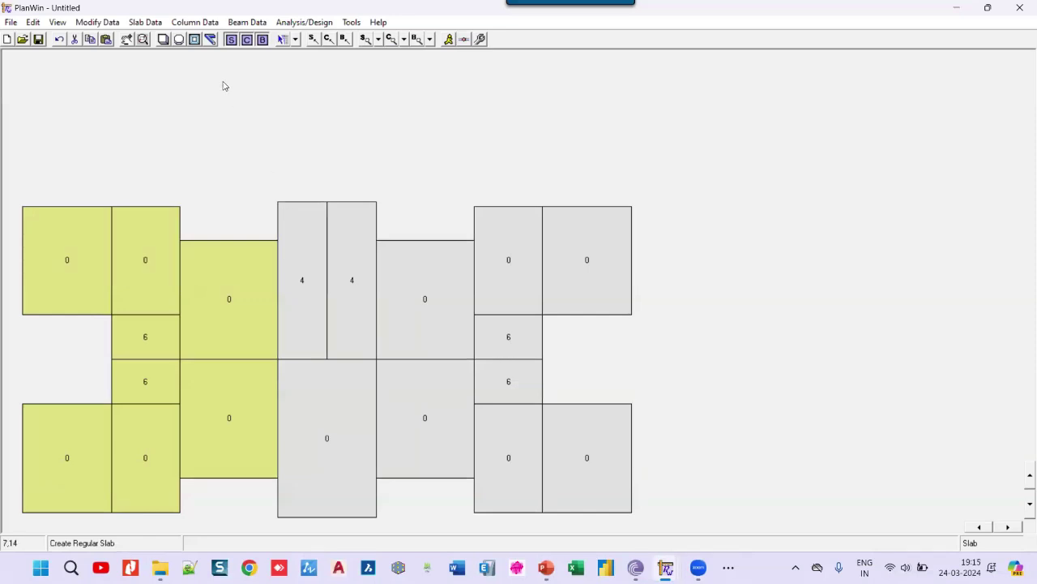
Step: Outline an irregular slab, 3.3 m wide and 1.5 m high, along the top edges of the two narrow central slabs
{"action": "left_click", "coordinate": [181, 41]}
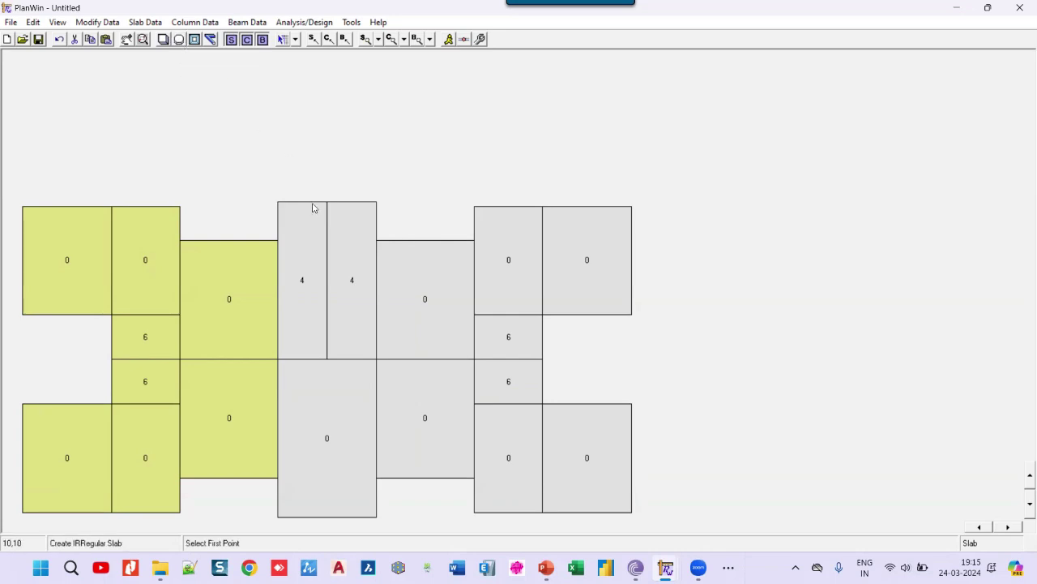
{"action": "left_click", "coordinate": [279, 202]}
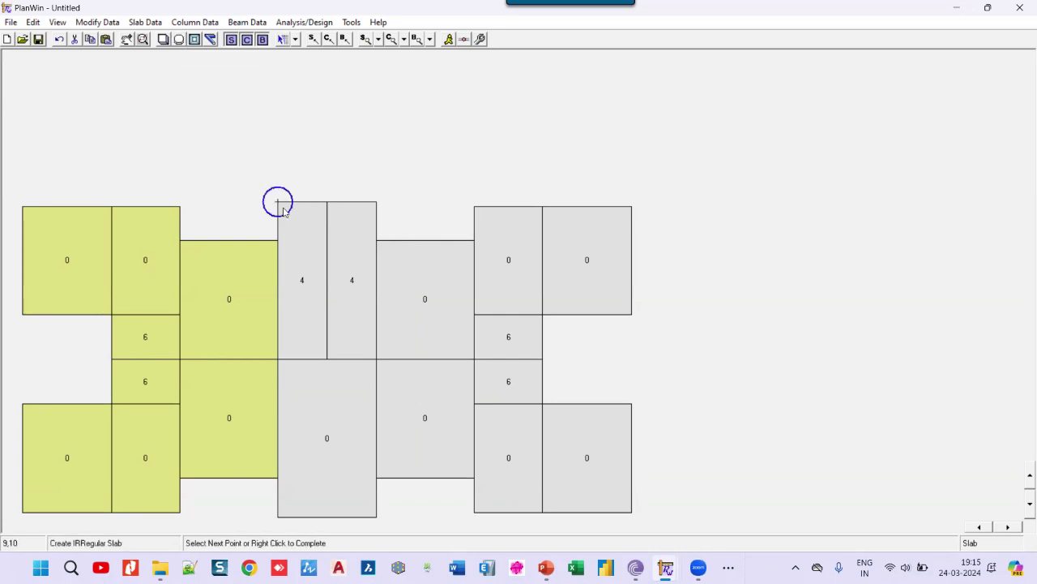
{"action": "left_click", "coordinate": [375, 198]}
{"action": "left_click", "coordinate": [383, 102]}
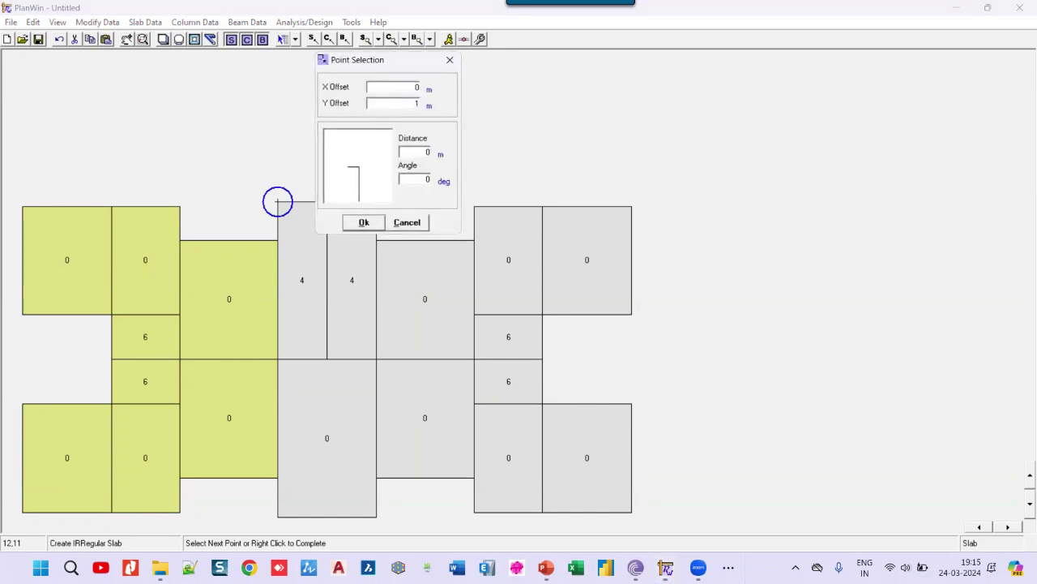
{"action": "left_click", "coordinate": [378, 224]}
{"action": "right_click", "coordinate": [307, 129]}
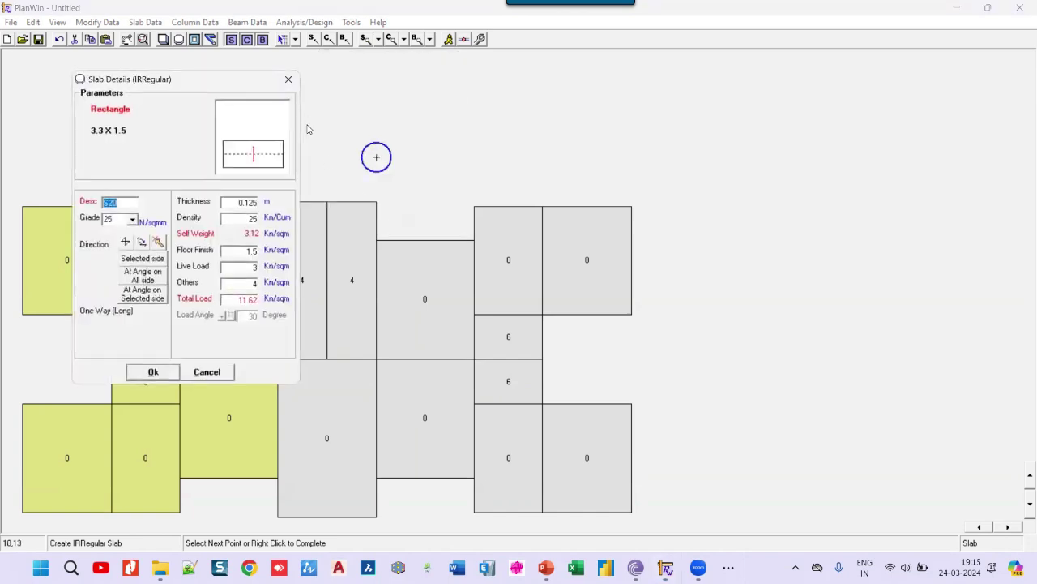
Step: Set the new top slab's Others load to 0 and its direction to Both Ways, and place it
{"action": "double_click", "coordinate": [254, 283]}
{"action": "type", "text": "0"}
{"action": "left_click", "coordinate": [127, 243]}
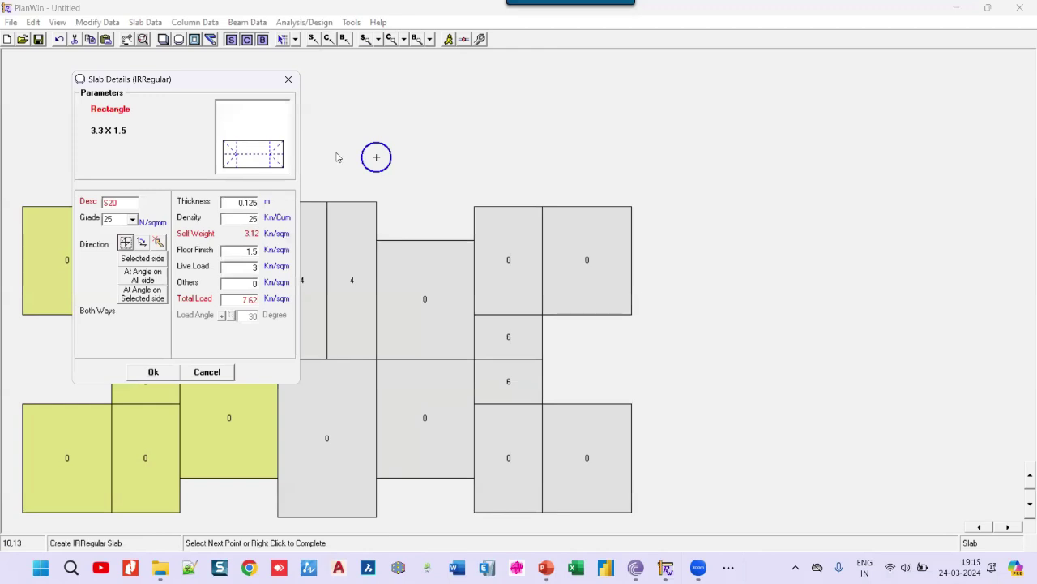
{"action": "left_click", "coordinate": [167, 371]}
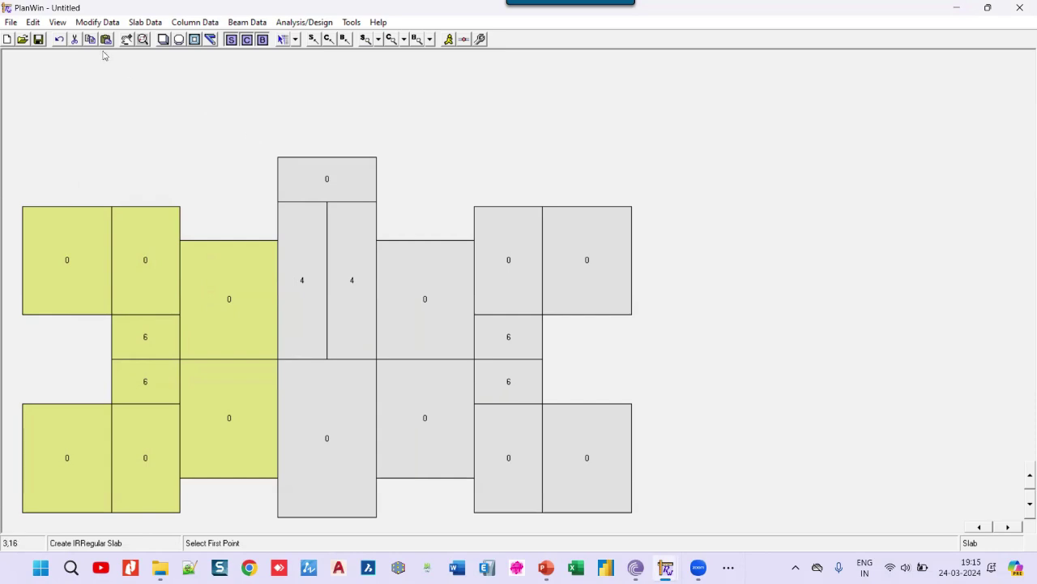
Step: Start saving the plan and create a folder named Demo inside the Planwin 2024 folder
{"action": "left_click", "coordinate": [39, 40]}
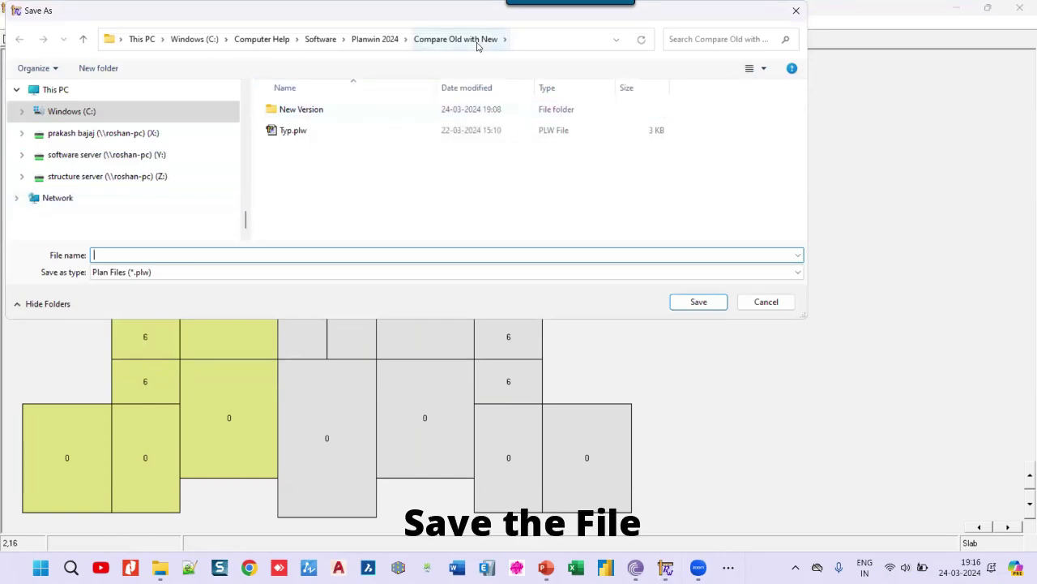
{"action": "left_click", "coordinate": [95, 69]}
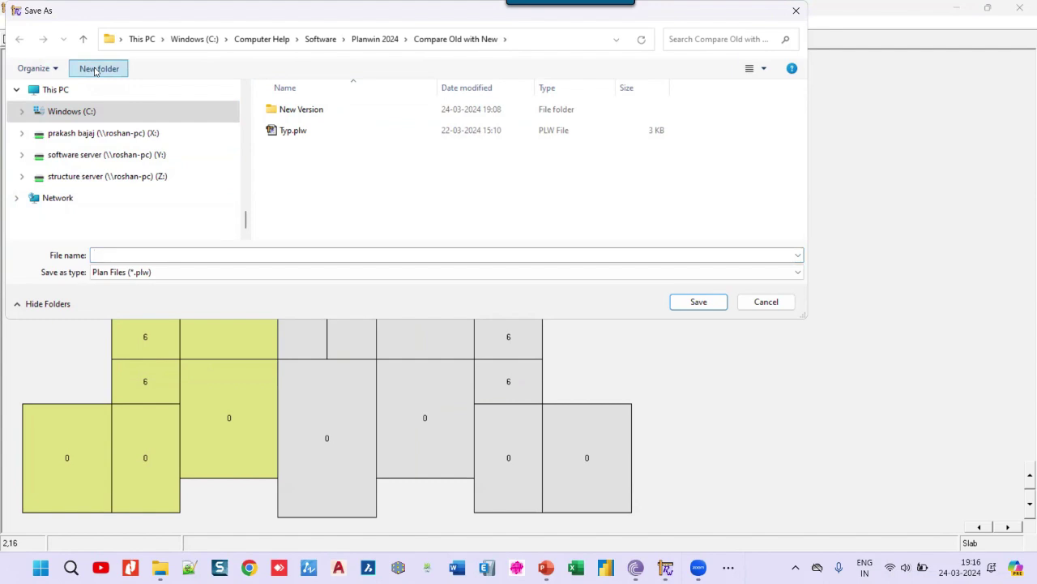
{"action": "left_click", "coordinate": [375, 42]}
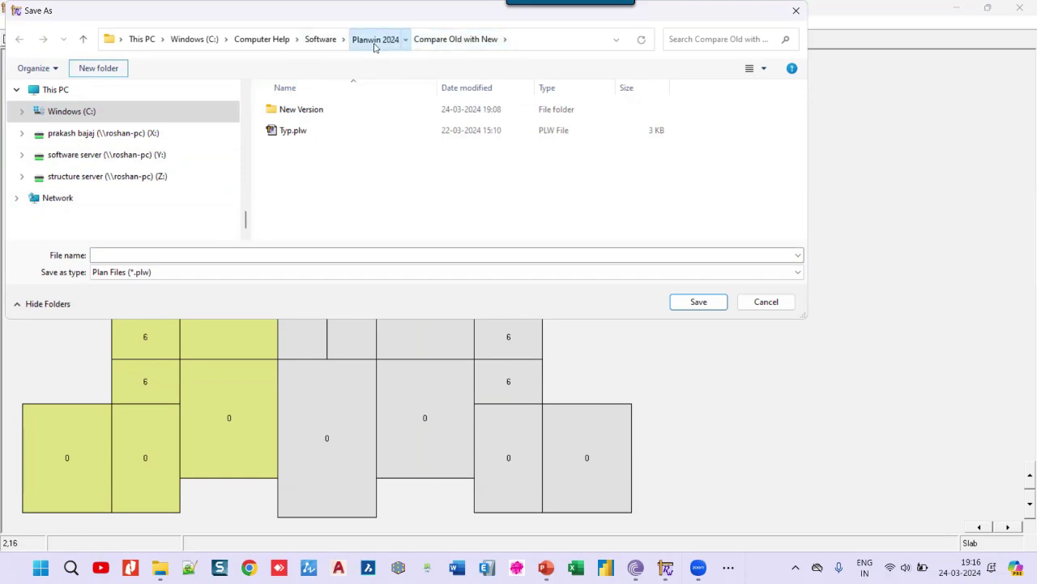
{"action": "left_click", "coordinate": [109, 71]}
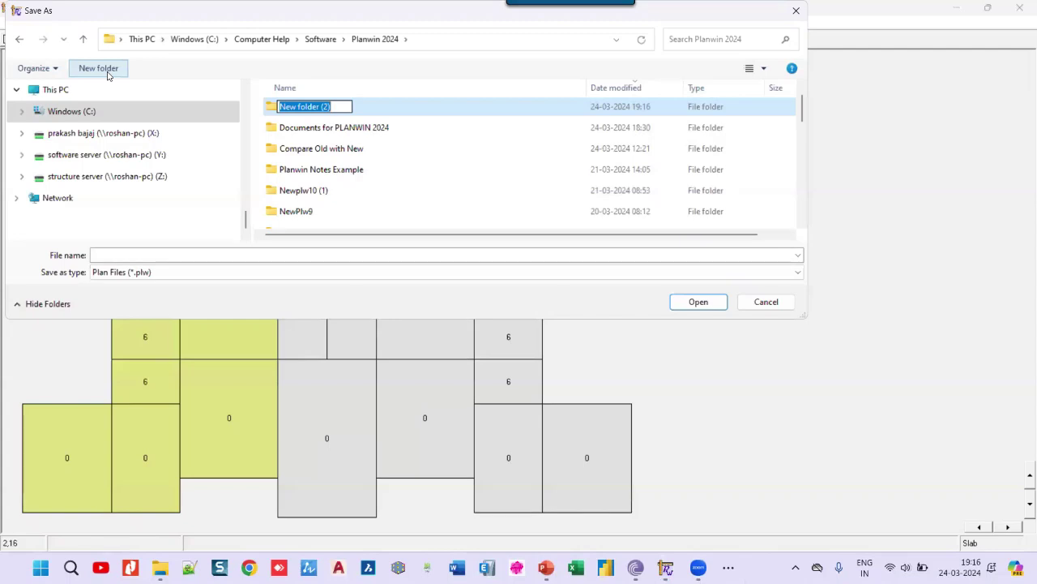
{"action": "type", "text": "Demo"}
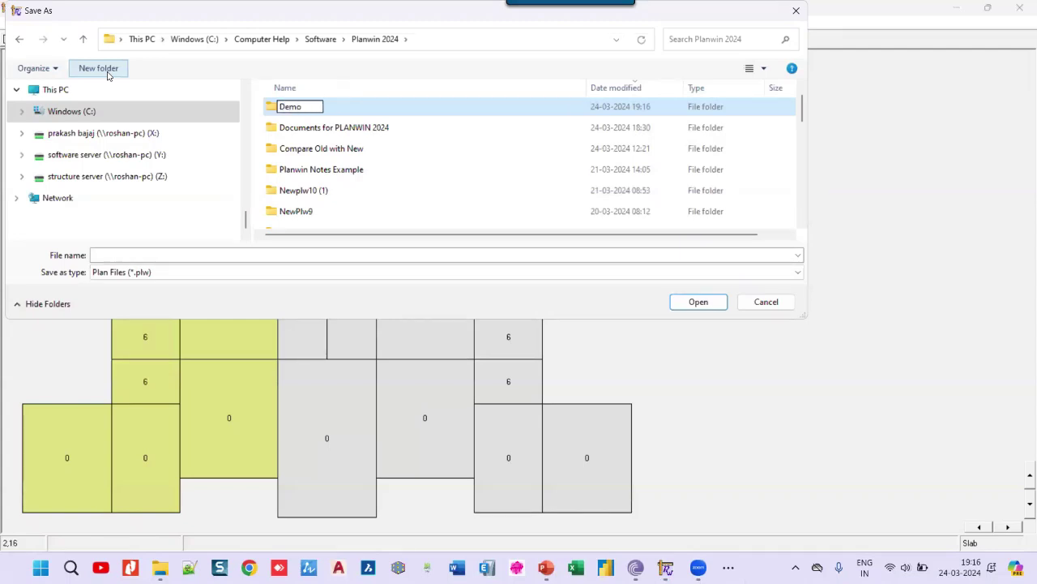
{"action": "key", "text": "Return"}
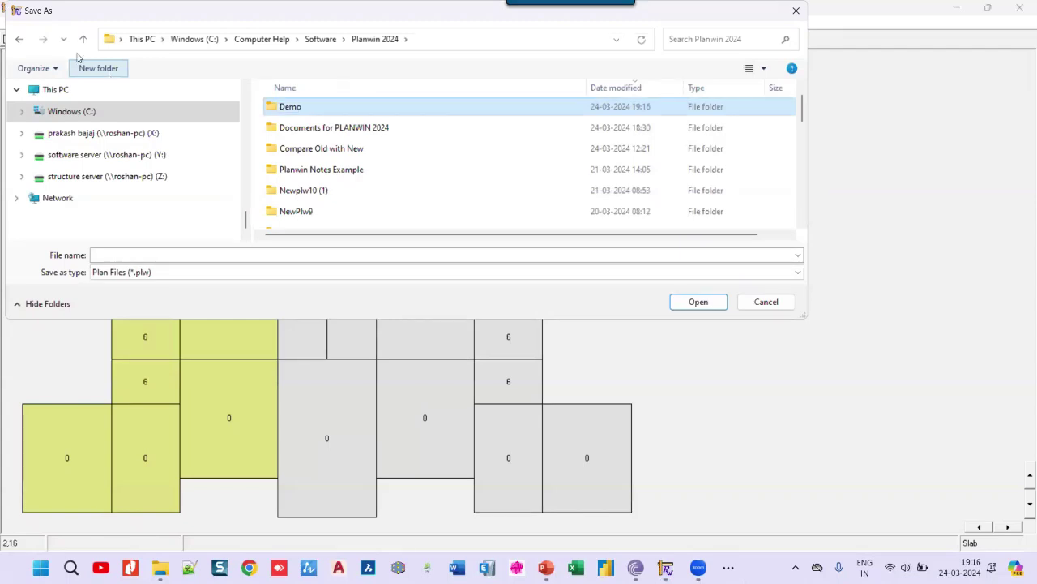
Step: Save the plan as Typ inside the Demo folder
{"action": "double_click", "coordinate": [283, 106]}
{"action": "left_click", "coordinate": [180, 255]}
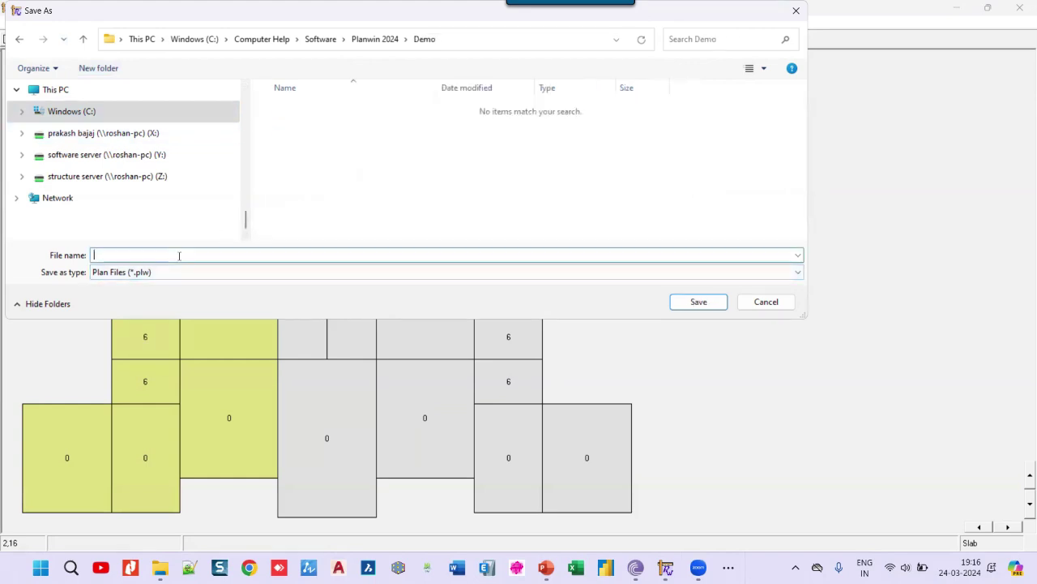
{"action": "type", "text": "Typ"}
{"action": "left_click", "coordinate": [695, 301]}
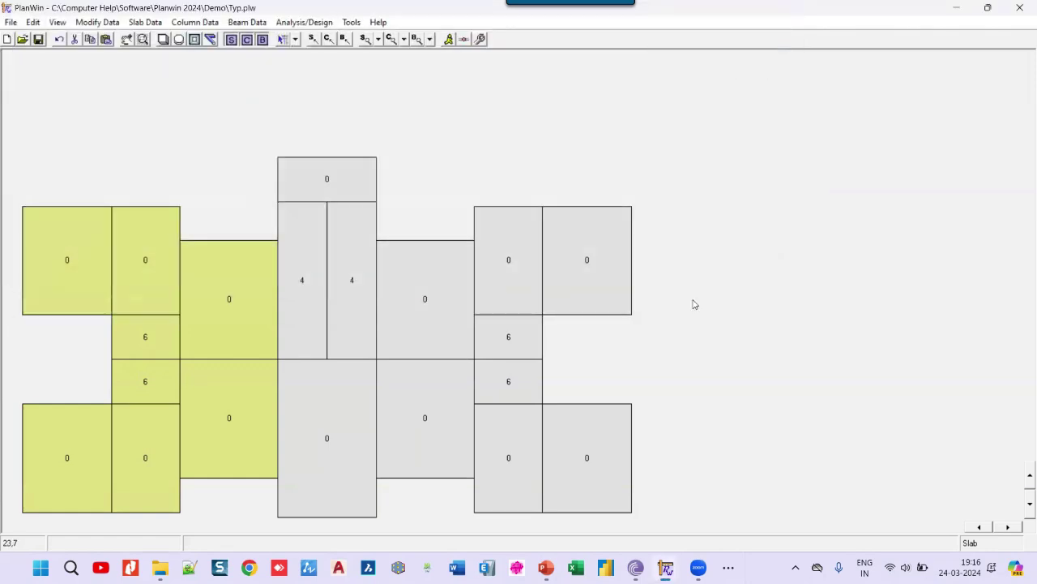
Step: Label the slabs by description and renumber all slabs automatically
{"action": "left_click", "coordinate": [377, 40]}
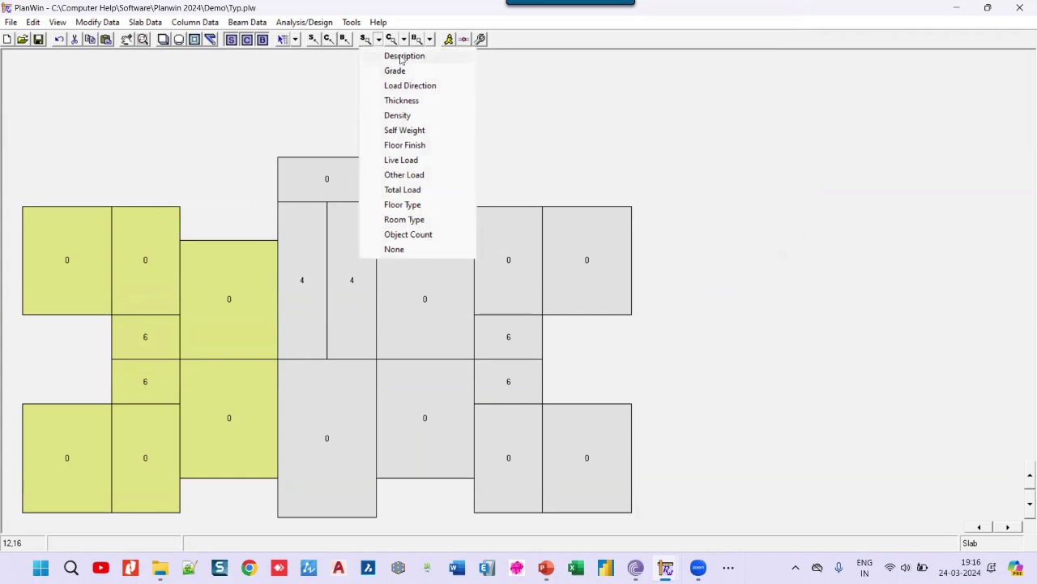
{"action": "left_click", "coordinate": [401, 56]}
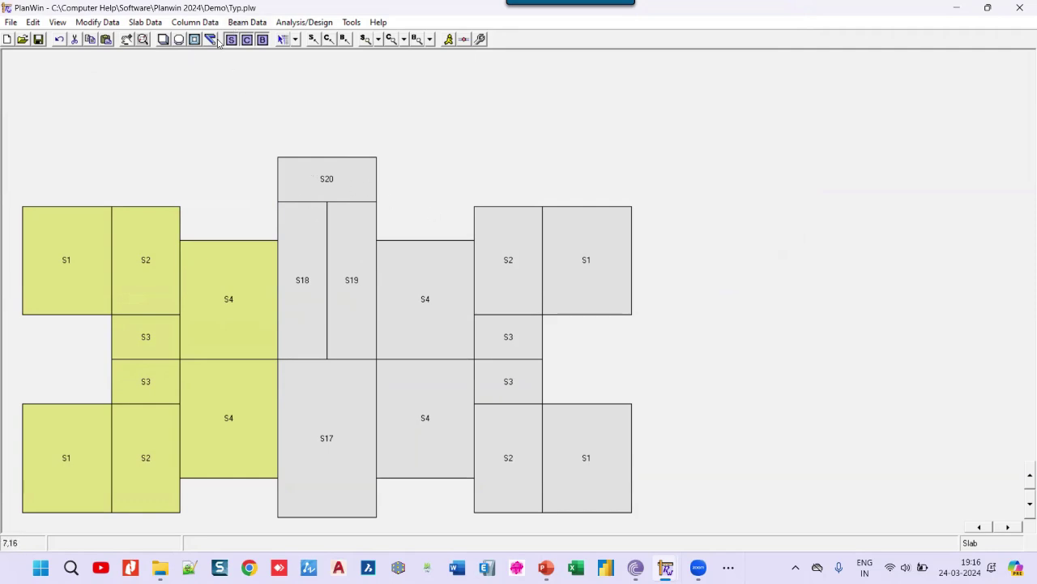
{"action": "left_click", "coordinate": [146, 23]}
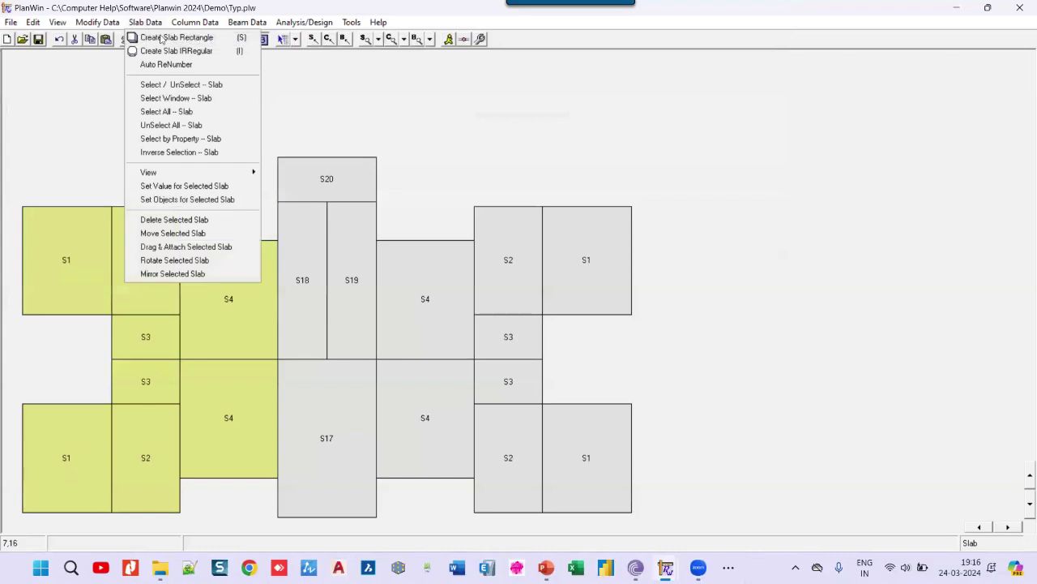
{"action": "left_click", "coordinate": [179, 65]}
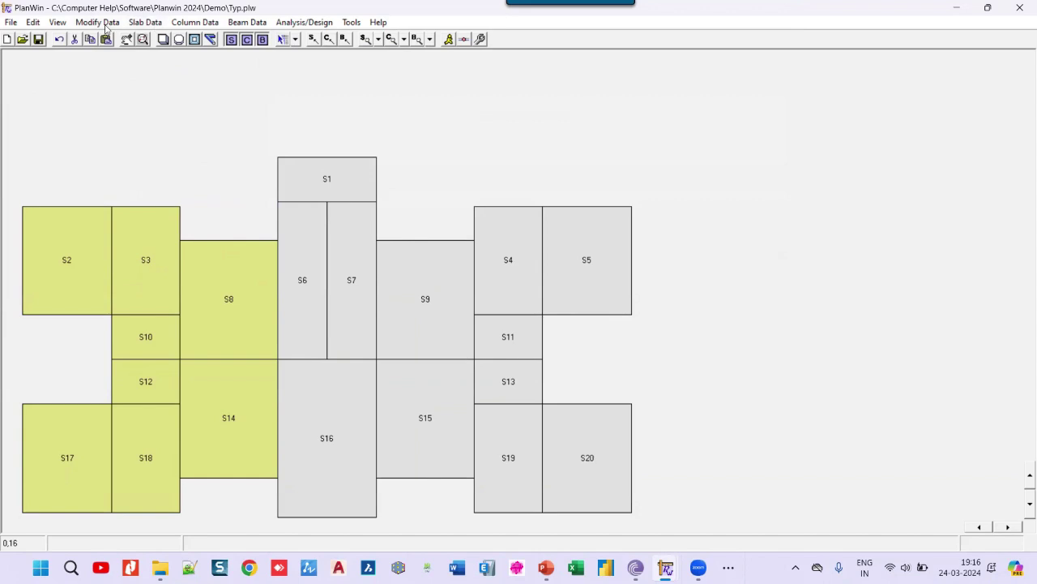
Step: Clear the selection of all objects and start judging column positions with a column size of 0.3 m
{"action": "left_click", "coordinate": [108, 25]}
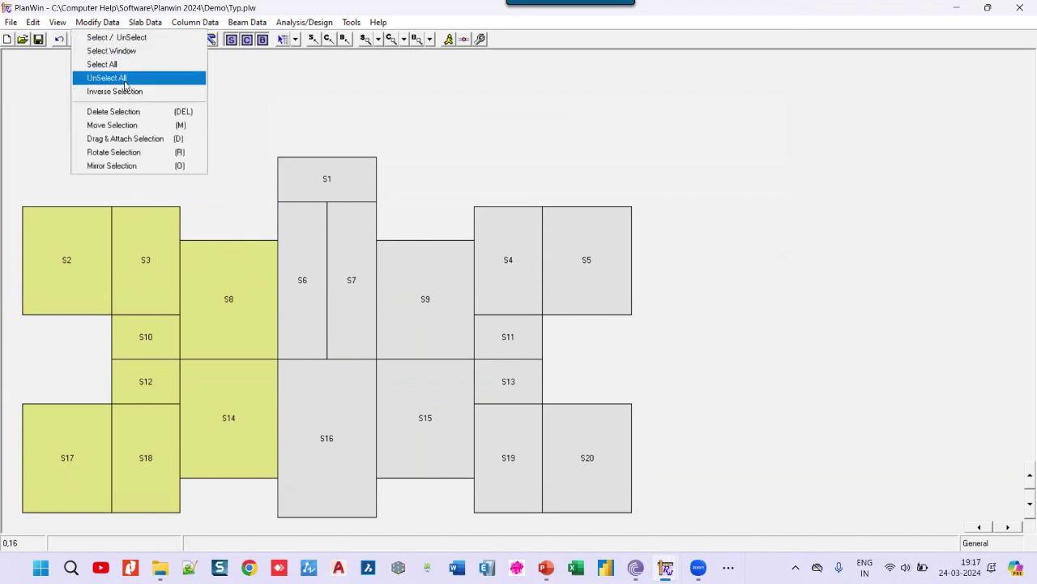
{"action": "left_click", "coordinate": [124, 79]}
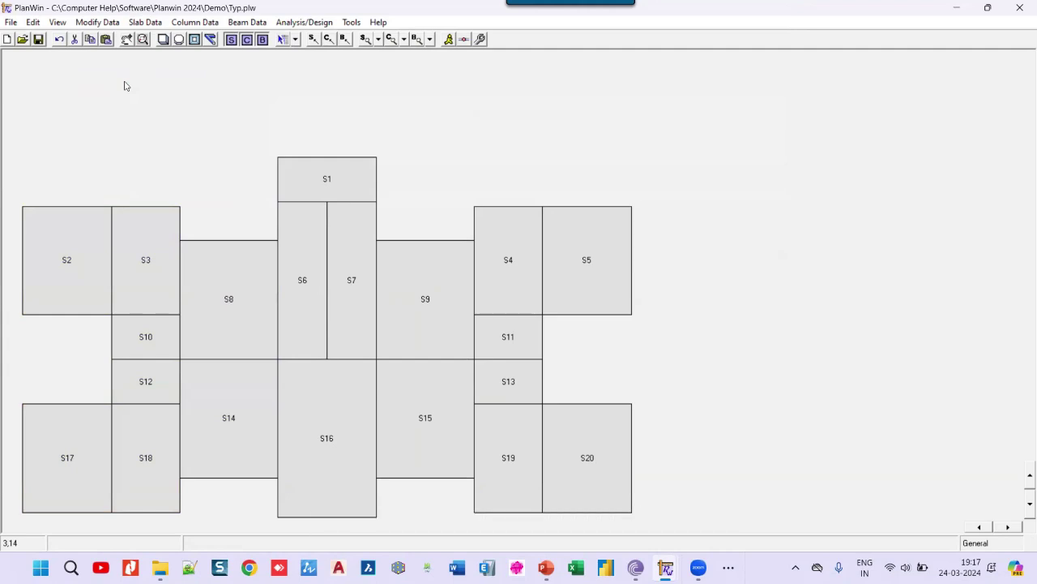
{"action": "left_click", "coordinate": [199, 28]}
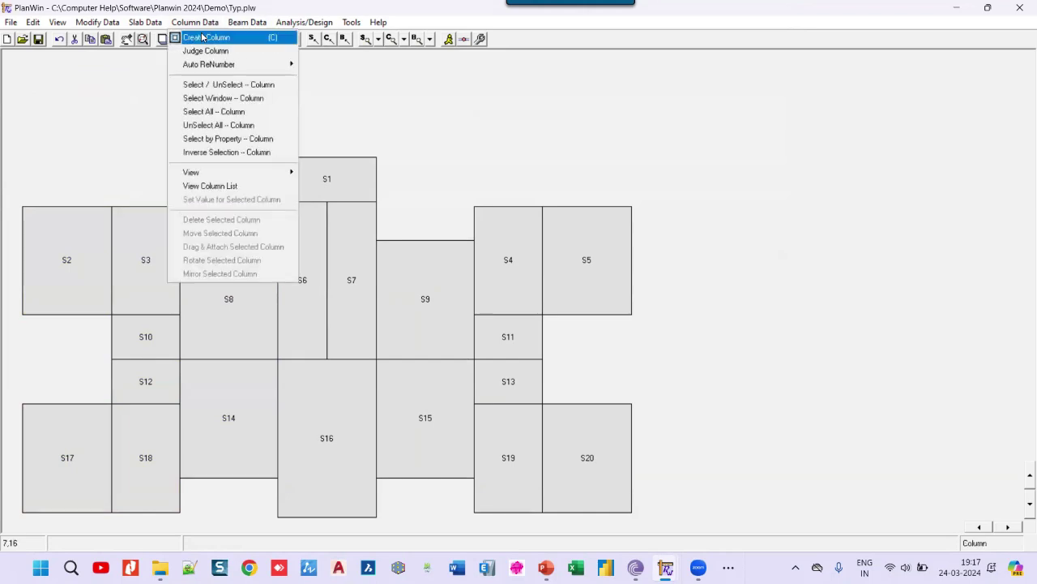
{"action": "left_click", "coordinate": [204, 37]}
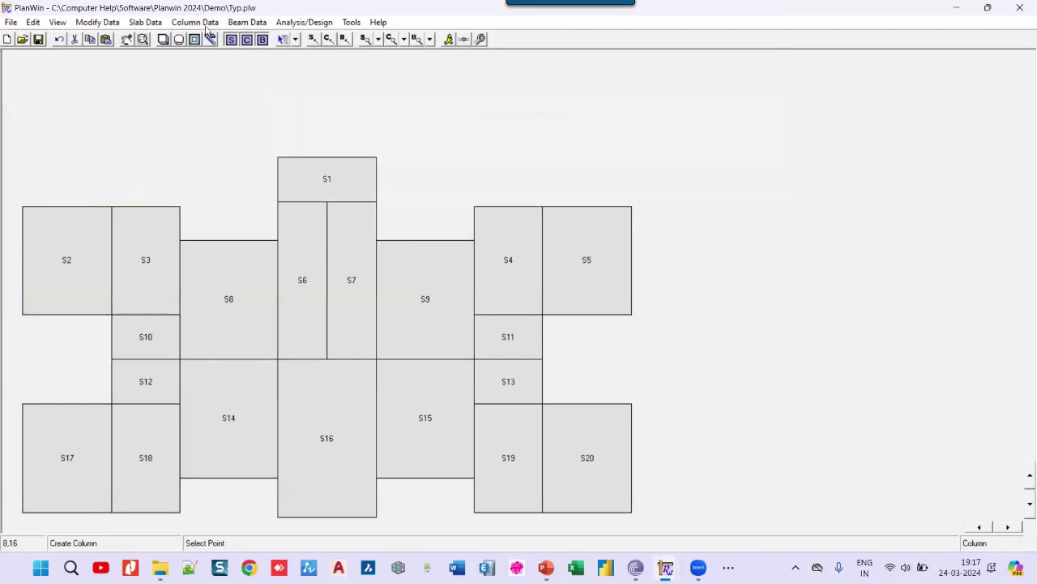
{"action": "left_click", "coordinate": [204, 25]}
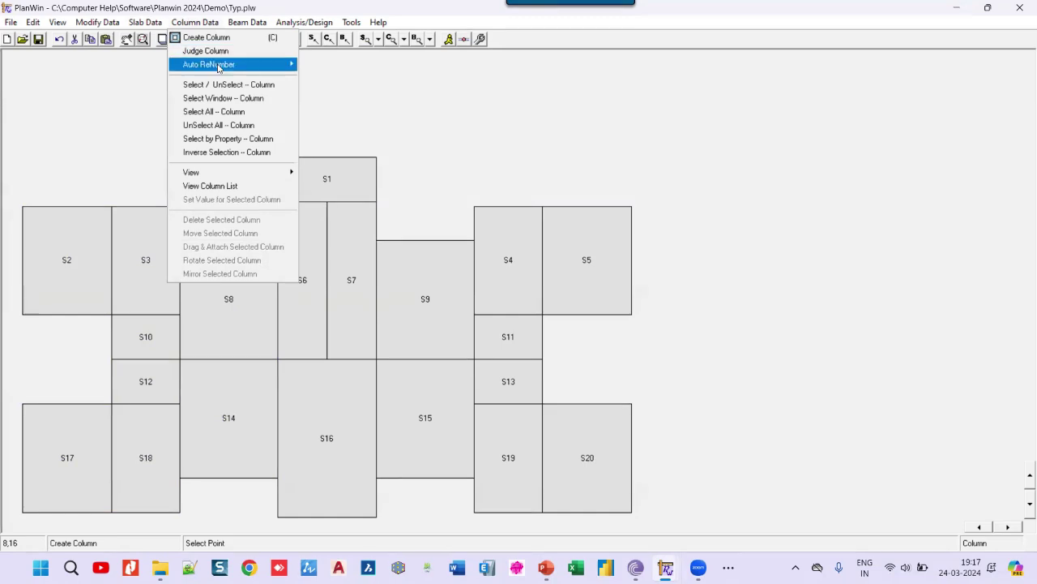
{"action": "left_click", "coordinate": [226, 54]}
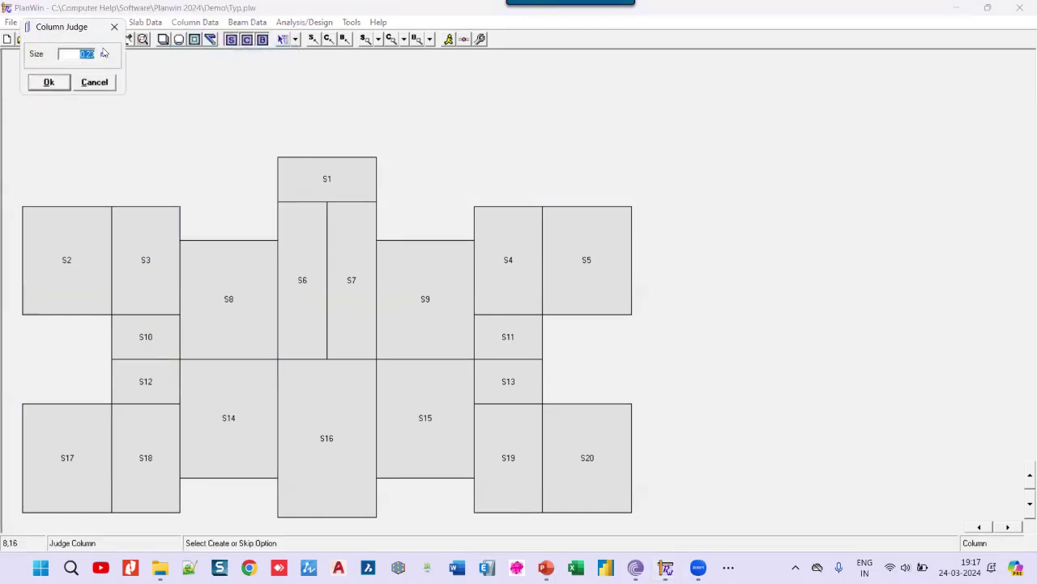
{"action": "left_click_drag", "start_coordinate": [99, 34], "coordinate": [519, 85]}
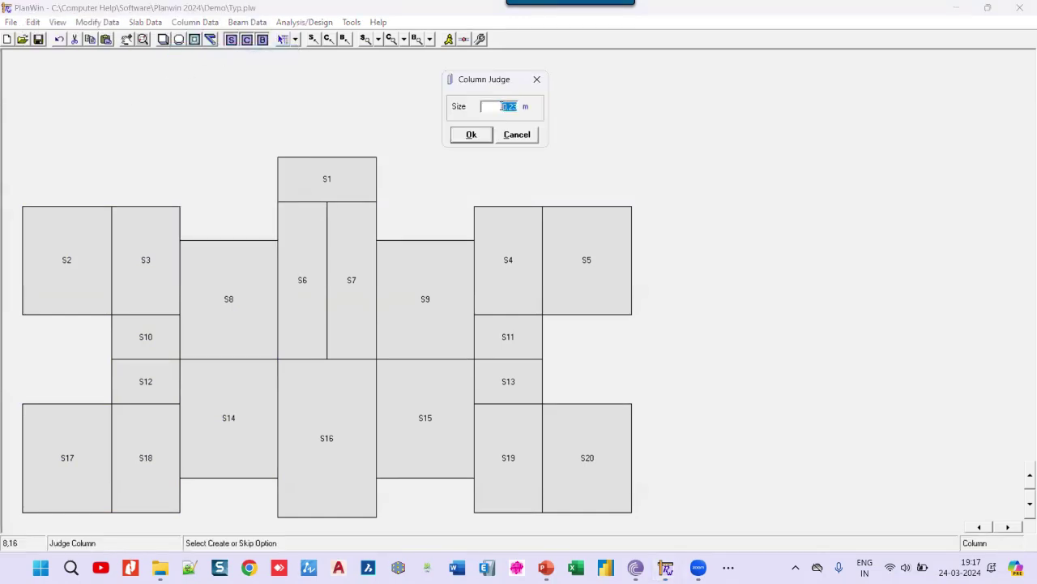
{"action": "type", "text": ".3"}
{"action": "left_click", "coordinate": [472, 135]}
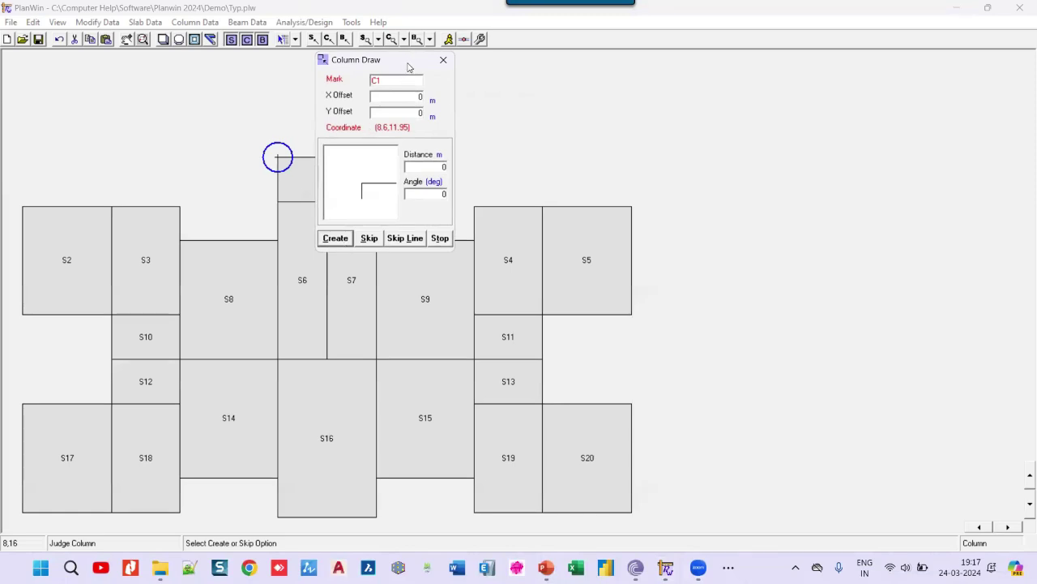
Step: Skip the top corners of slab S1 and create columns at its two bottom corners, leaving out the midpoint between S6 and S7
{"action": "left_click_drag", "start_coordinate": [409, 67], "coordinate": [594, 58]}
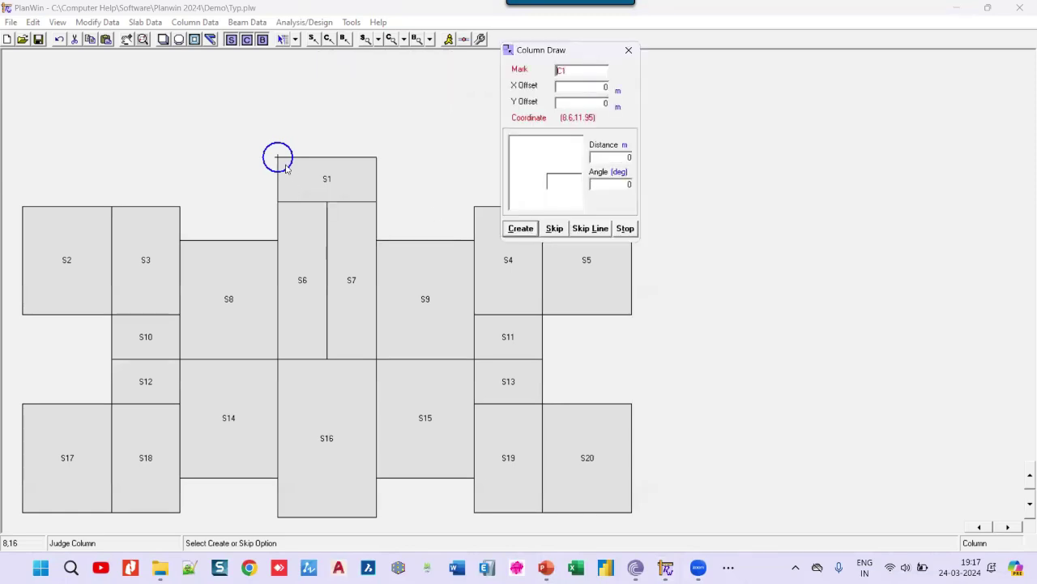
{"action": "left_click", "coordinate": [555, 230]}
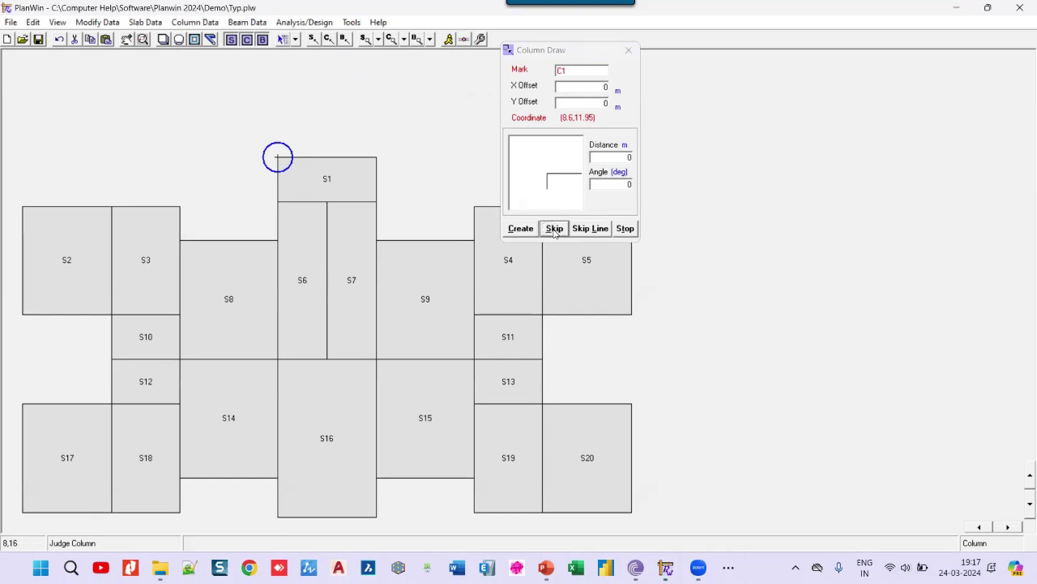
{"action": "left_click", "coordinate": [554, 229]}
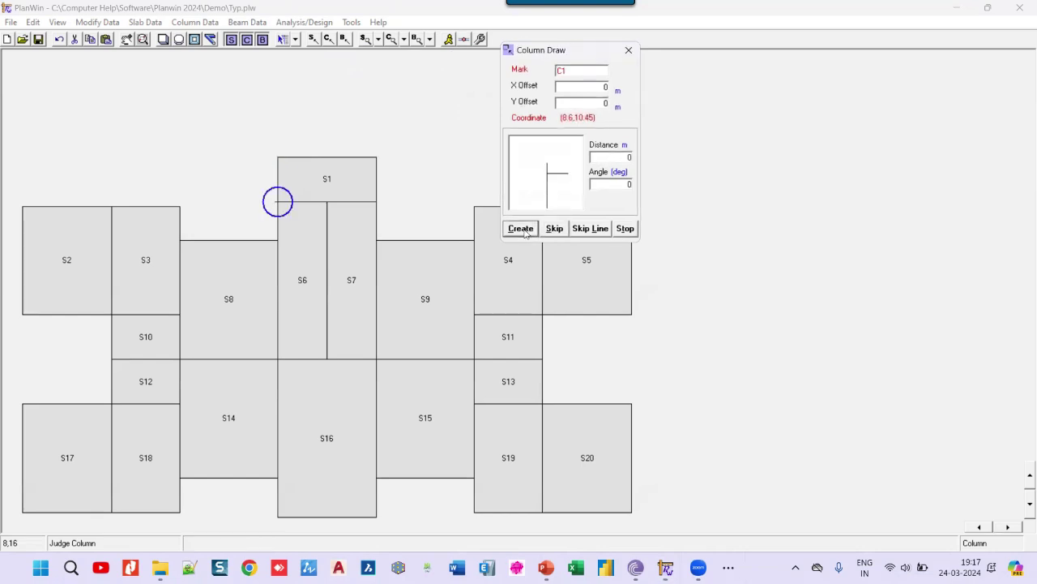
{"action": "left_click", "coordinate": [521, 229]}
{"action": "left_click", "coordinate": [554, 228]}
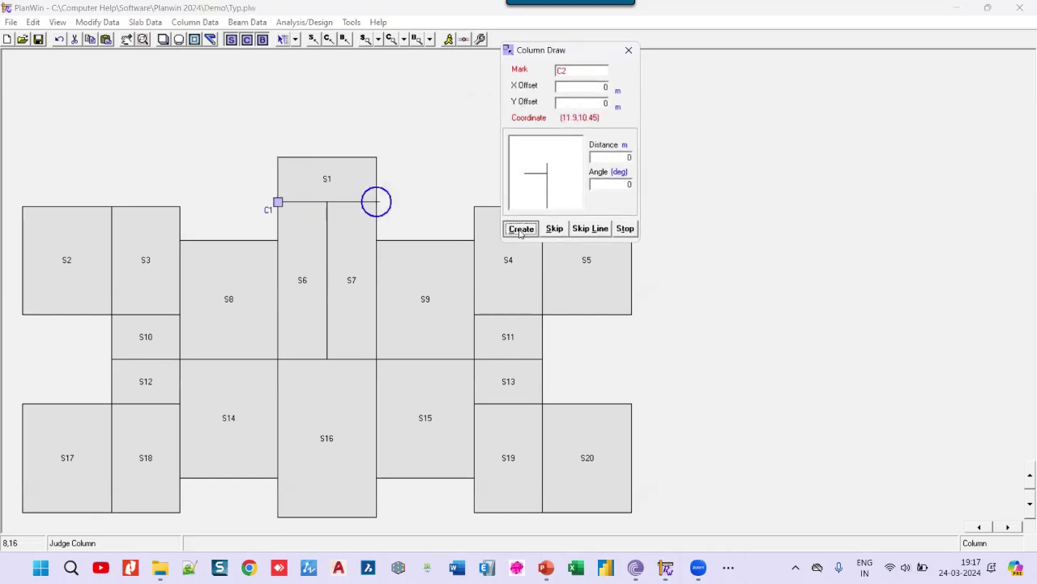
{"action": "left_click", "coordinate": [521, 229]}
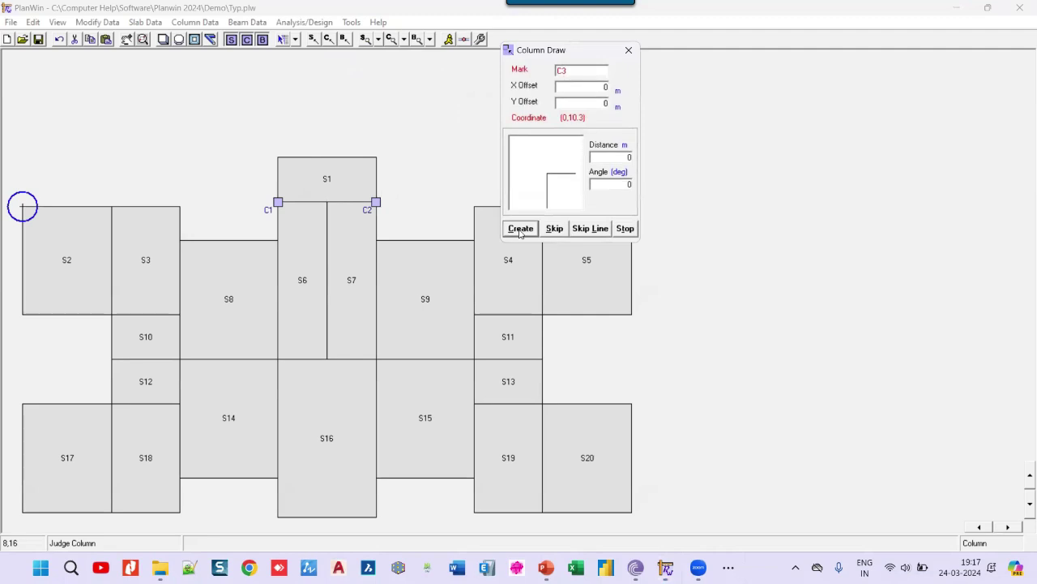
Step: Create columns at all six points along the top edges of slabs S2, S3, S4 and S5
{"action": "left_click", "coordinate": [521, 230]}
{"action": "left_click", "coordinate": [521, 229]}
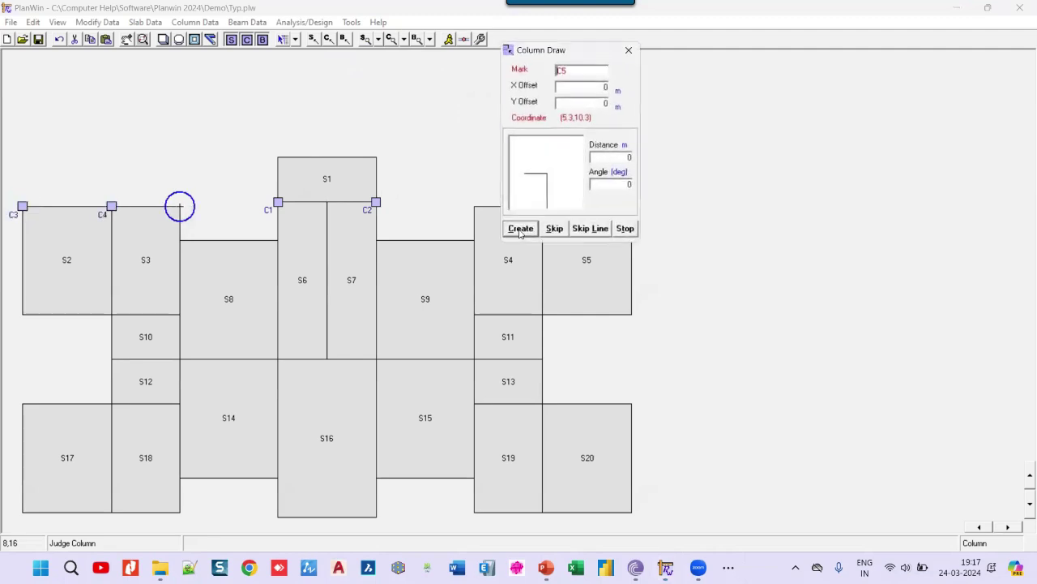
{"action": "left_click", "coordinate": [521, 228]}
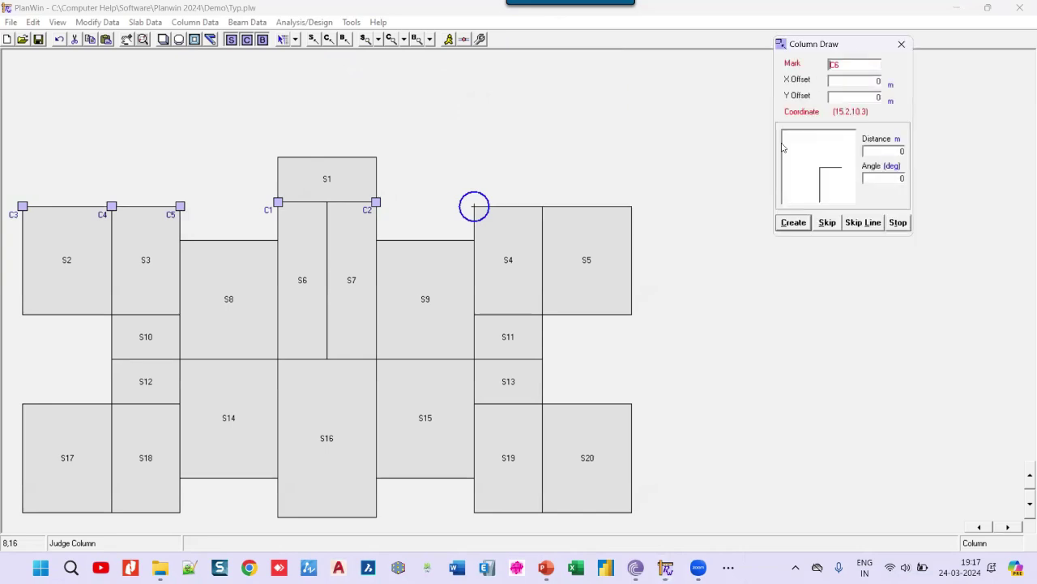
{"action": "left_click_drag", "start_coordinate": [567, 50], "coordinate": [841, 43]}
{"action": "left_click", "coordinate": [783, 230]}
{"action": "left_click", "coordinate": [788, 227]}
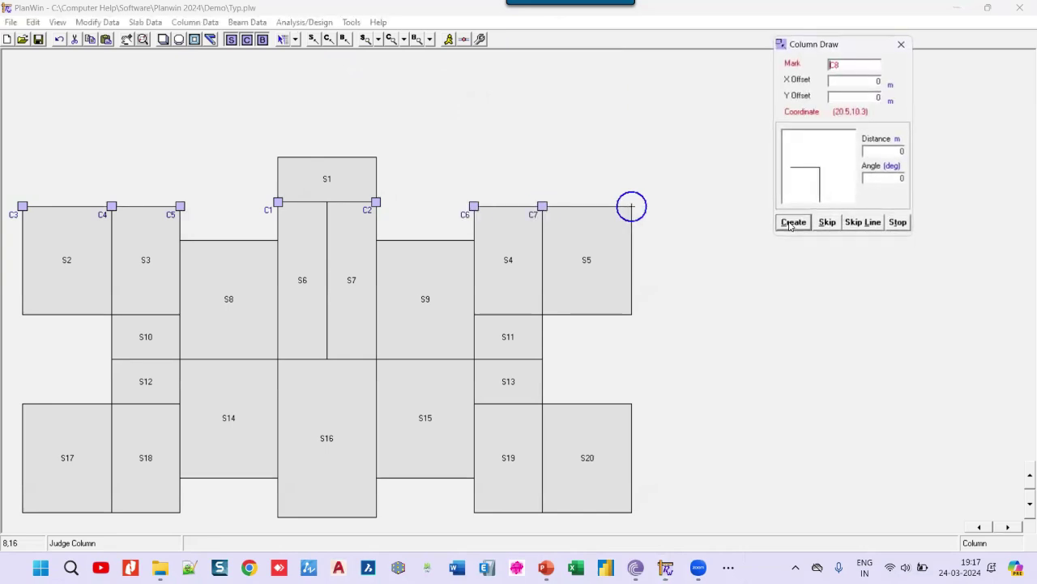
{"action": "left_click", "coordinate": [791, 226]}
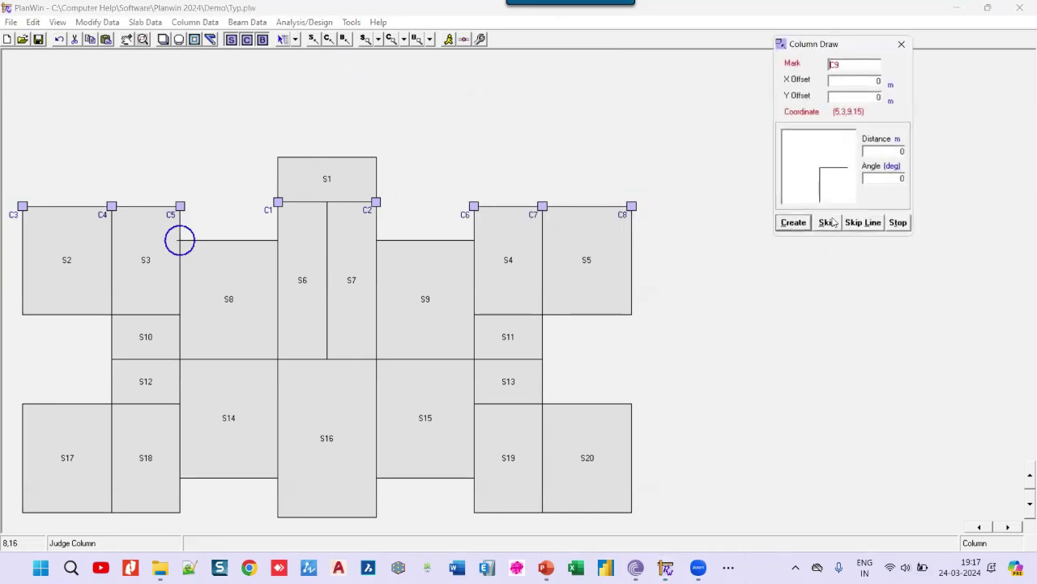
Step: Skip the top corners of S8 and S9, and create columns only at the outer bottom corners of slabs S2 and S5
{"action": "left_click", "coordinate": [828, 223]}
{"action": "left_click", "coordinate": [827, 223]}
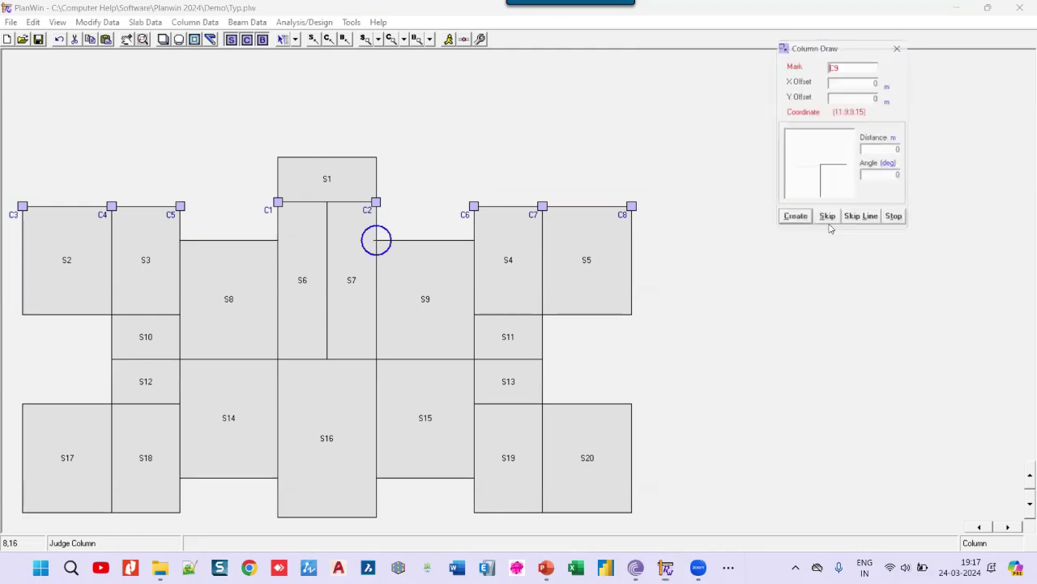
{"action": "left_click", "coordinate": [827, 223]}
{"action": "left_click", "coordinate": [827, 223]}
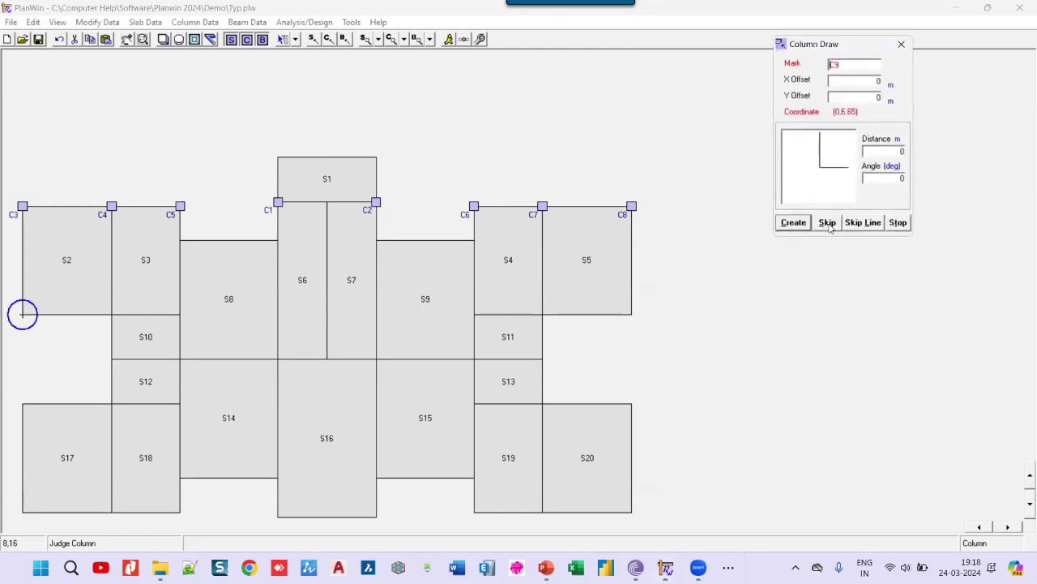
{"action": "left_click", "coordinate": [796, 224]}
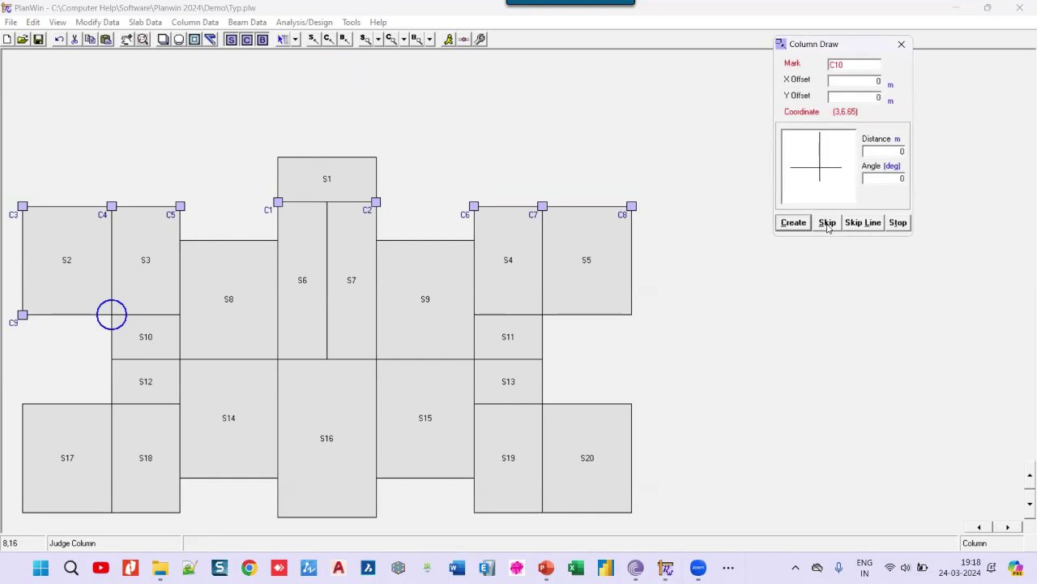
{"action": "left_click", "coordinate": [828, 225]}
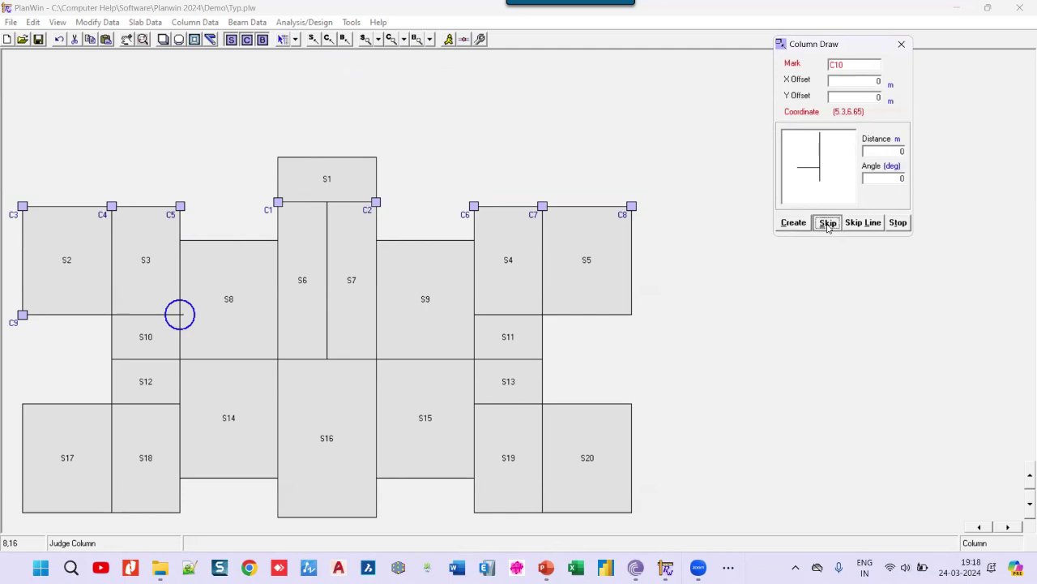
{"action": "left_click", "coordinate": [827, 224]}
{"action": "left_click", "coordinate": [827, 225]}
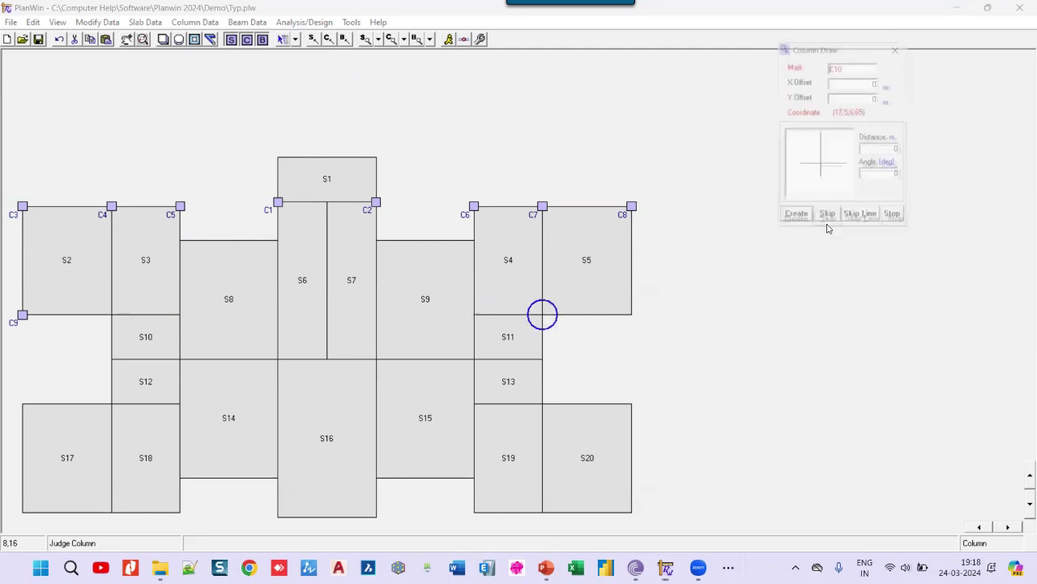
{"action": "left_click", "coordinate": [827, 224]}
{"action": "left_click", "coordinate": [785, 223]}
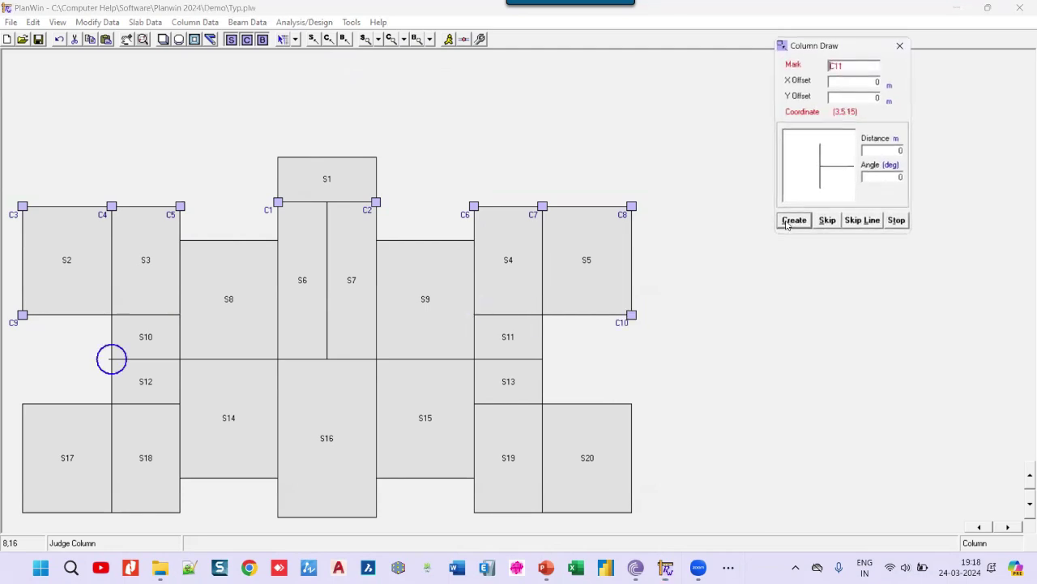
Step: Create six columns along the plan's horizontal centre line from S10 to S11, skipping the midpoint between S6 and S7
{"action": "left_click", "coordinate": [786, 225]}
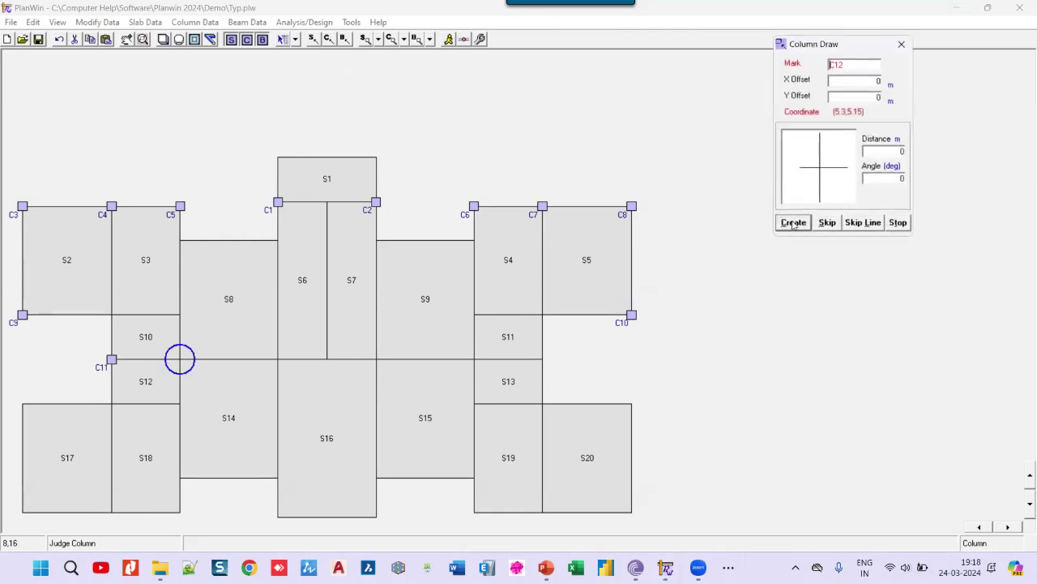
{"action": "left_click", "coordinate": [791, 225]}
{"action": "left_click", "coordinate": [793, 225]}
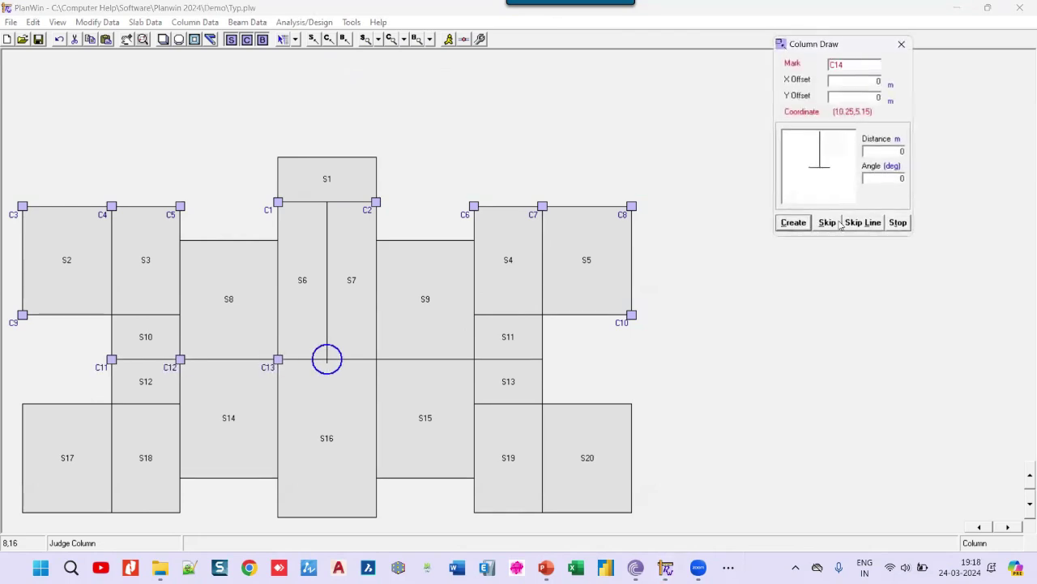
{"action": "left_click", "coordinate": [801, 224]}
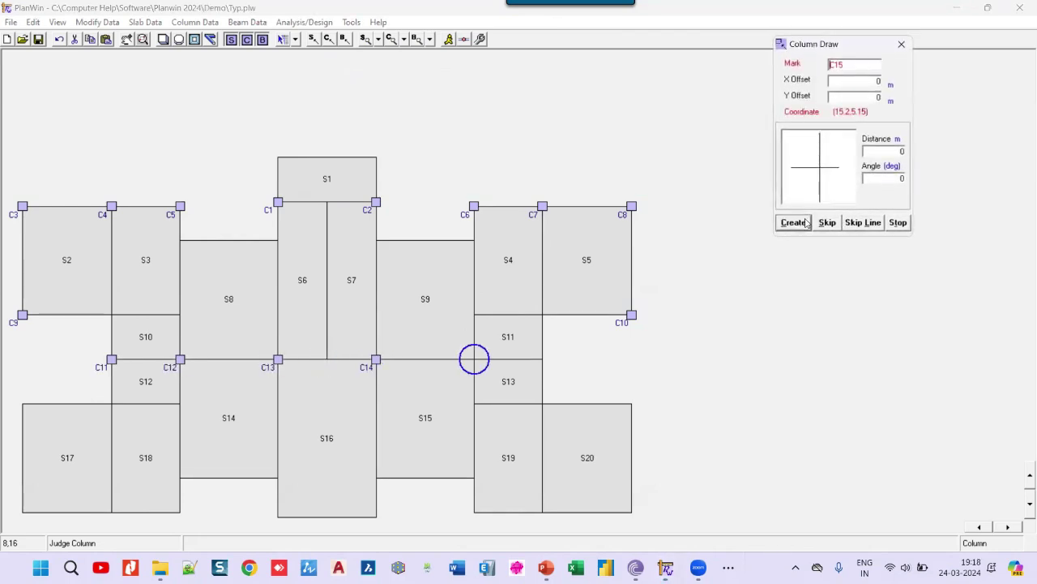
{"action": "left_click", "coordinate": [793, 222]}
{"action": "left_click", "coordinate": [793, 223]}
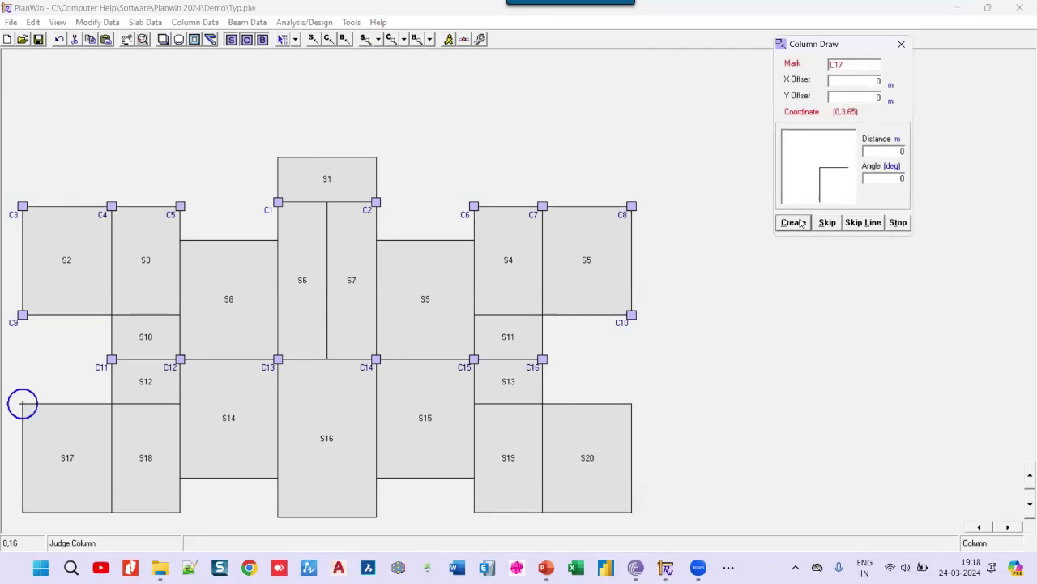
Step: Create columns only at the outer top corners of slabs S17 and S20, skipping the four junctions between them
{"action": "left_click", "coordinate": [795, 223]}
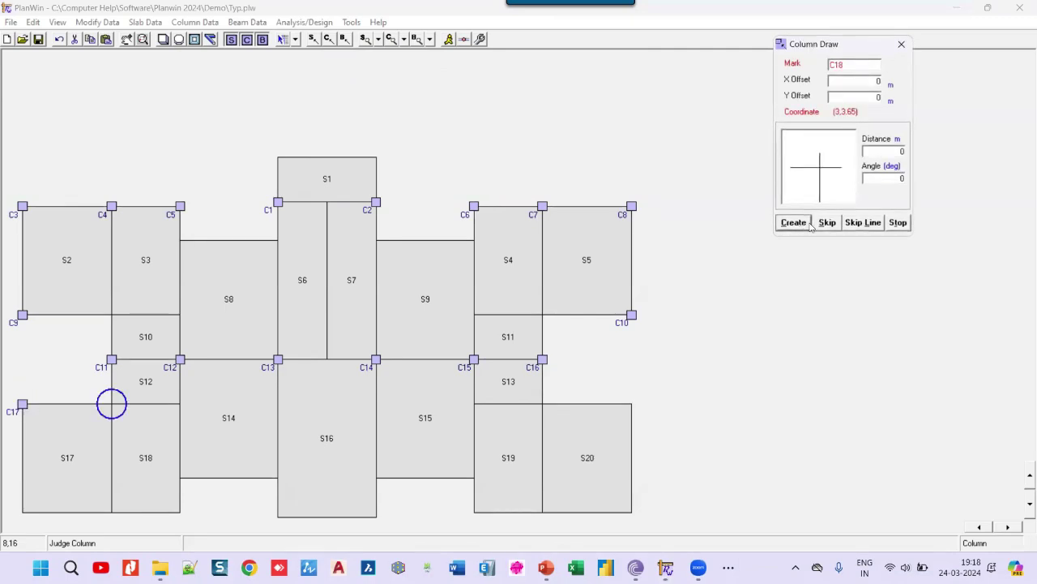
{"action": "left_click", "coordinate": [827, 223]}
{"action": "left_click", "coordinate": [827, 222]}
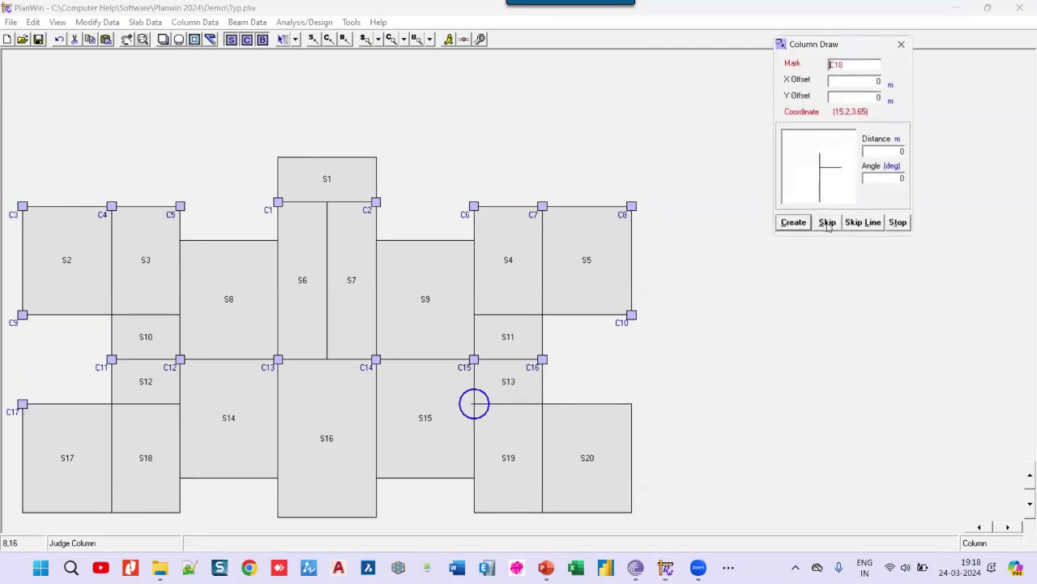
{"action": "left_click", "coordinate": [827, 223]}
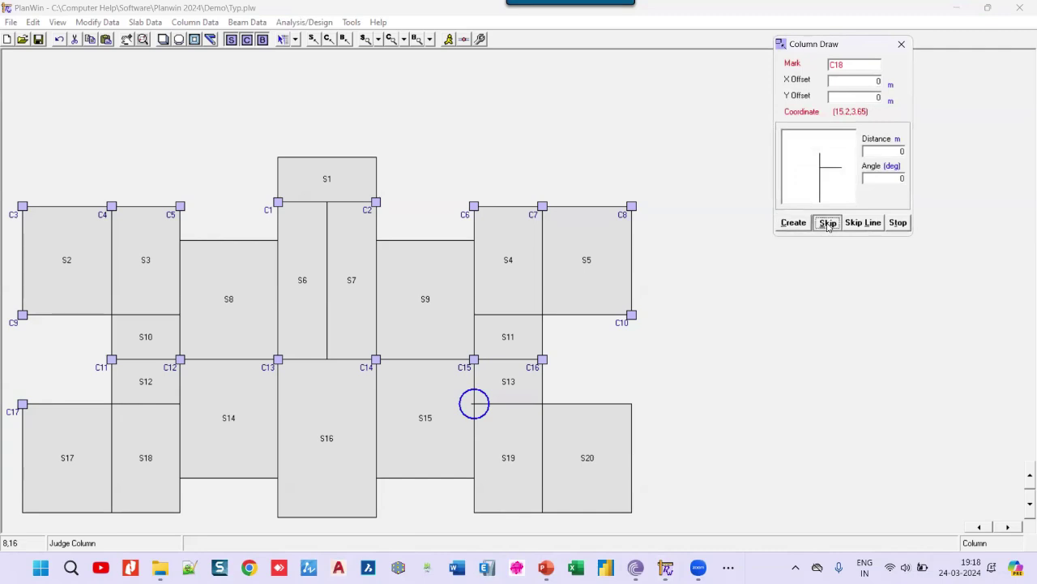
{"action": "left_click", "coordinate": [827, 223]}
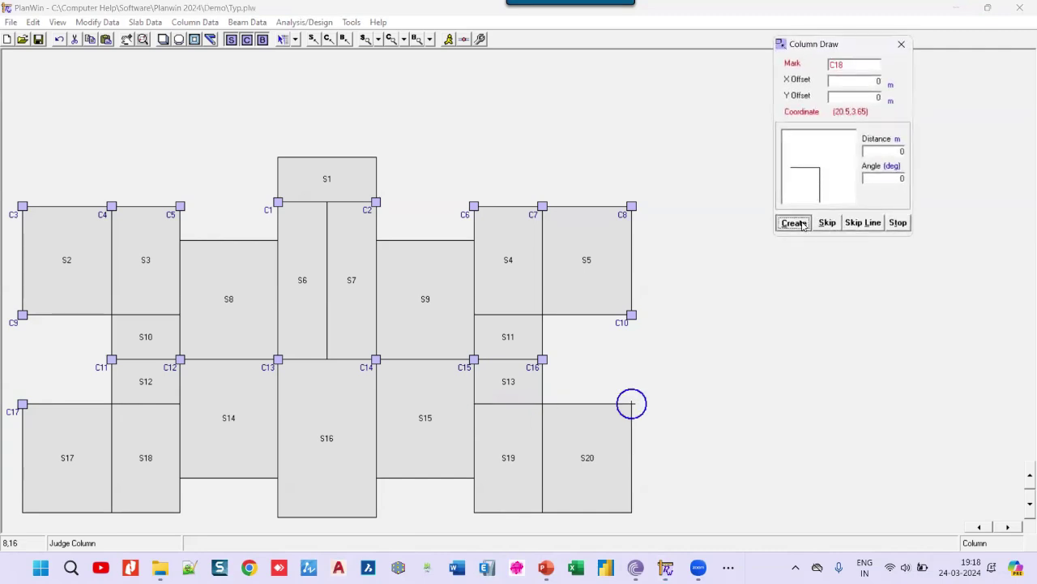
{"action": "left_click", "coordinate": [794, 223]}
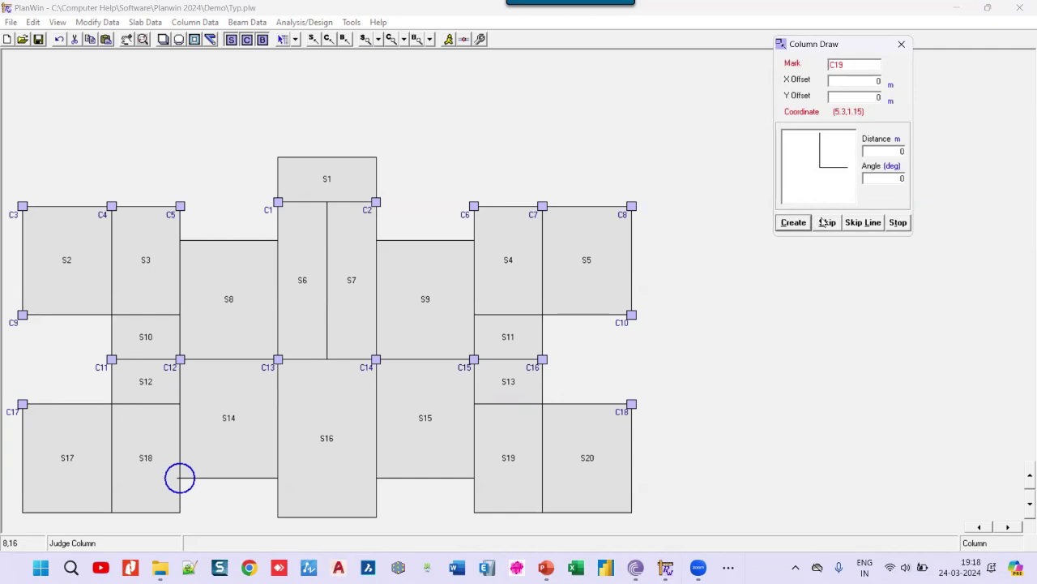
Step: Skip the bottom corners of S14 and S15, and create columns at the three points along the bottom edges of S17 and S18
{"action": "left_click", "coordinate": [827, 223]}
{"action": "left_click", "coordinate": [827, 222]}
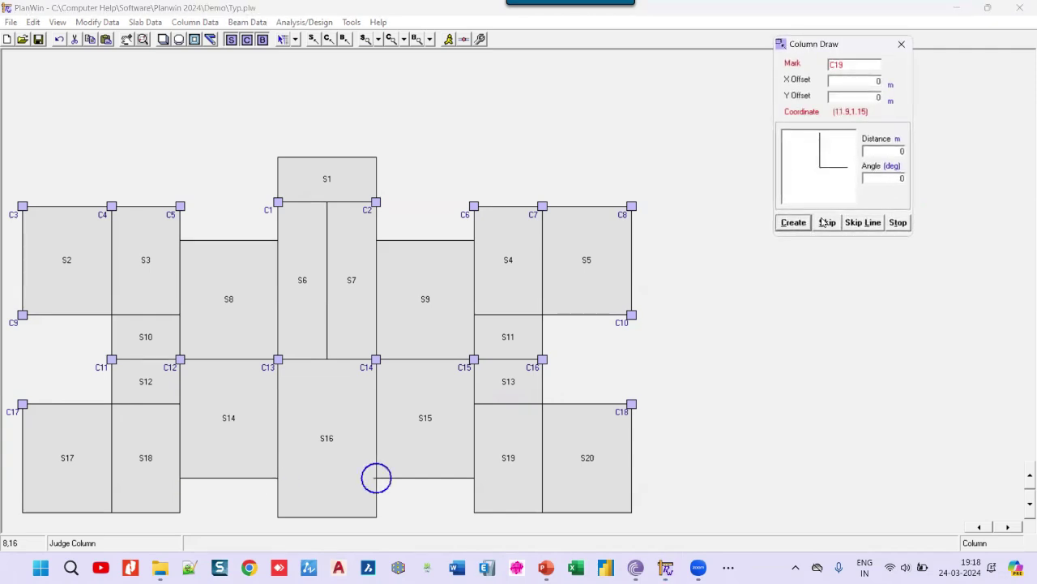
{"action": "left_click", "coordinate": [826, 223]}
{"action": "left_click", "coordinate": [827, 222]}
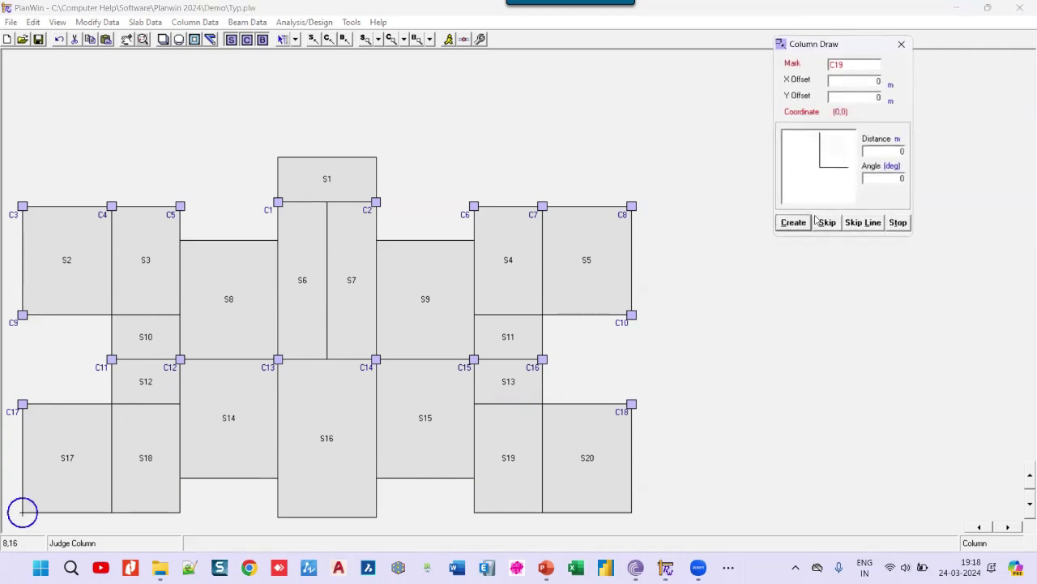
{"action": "left_click", "coordinate": [794, 222]}
{"action": "left_click", "coordinate": [794, 222]}
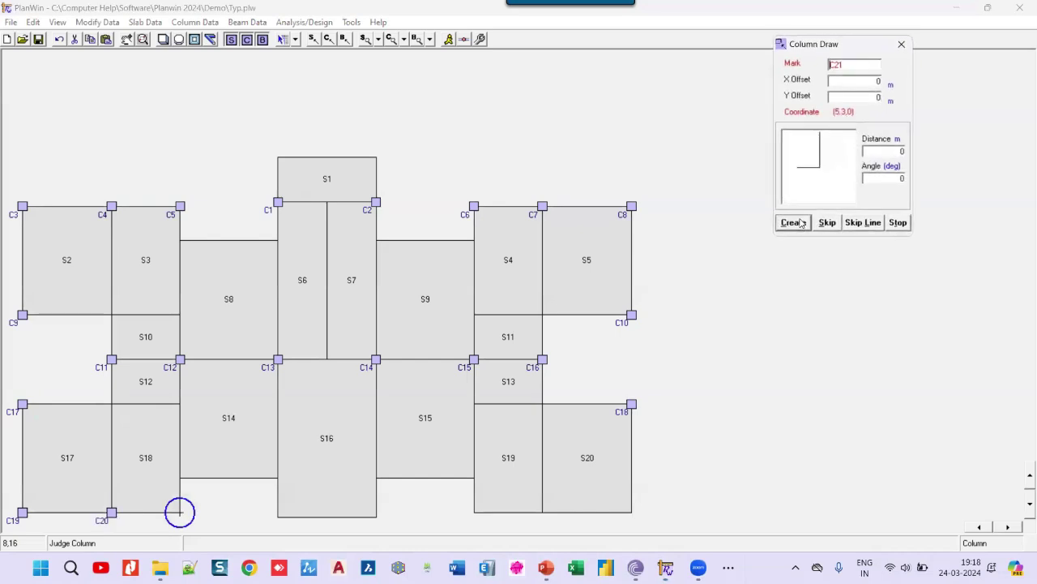
{"action": "left_click", "coordinate": [794, 222]}
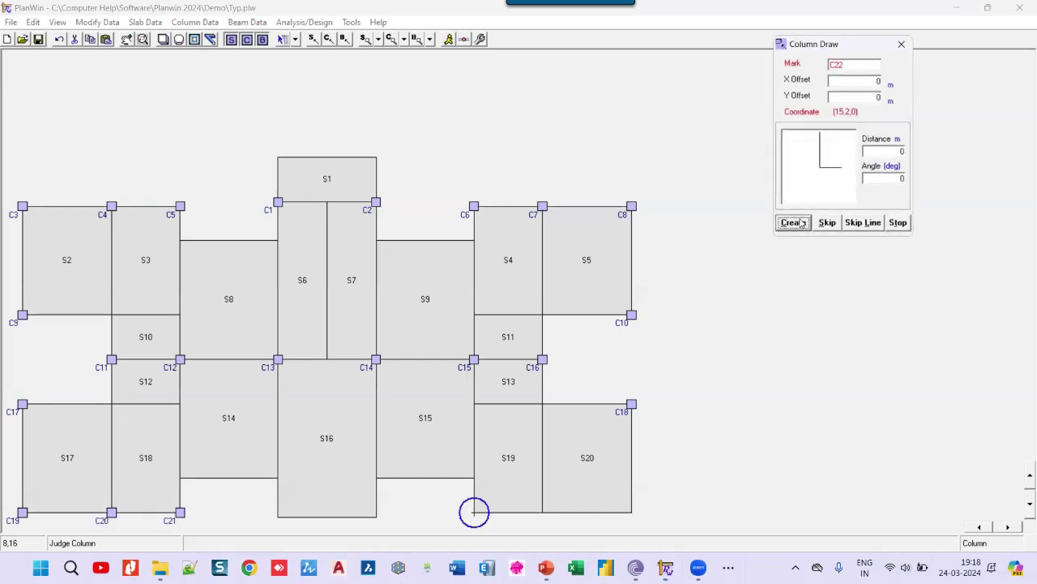
Step: Create columns at the three points along the bottom edges of S19 and S20 and at both bottom corners of S16
{"action": "left_click", "coordinate": [795, 222]}
{"action": "left_click", "coordinate": [794, 222]}
{"action": "left_click", "coordinate": [794, 222]}
{"action": "left_click", "coordinate": [801, 222]}
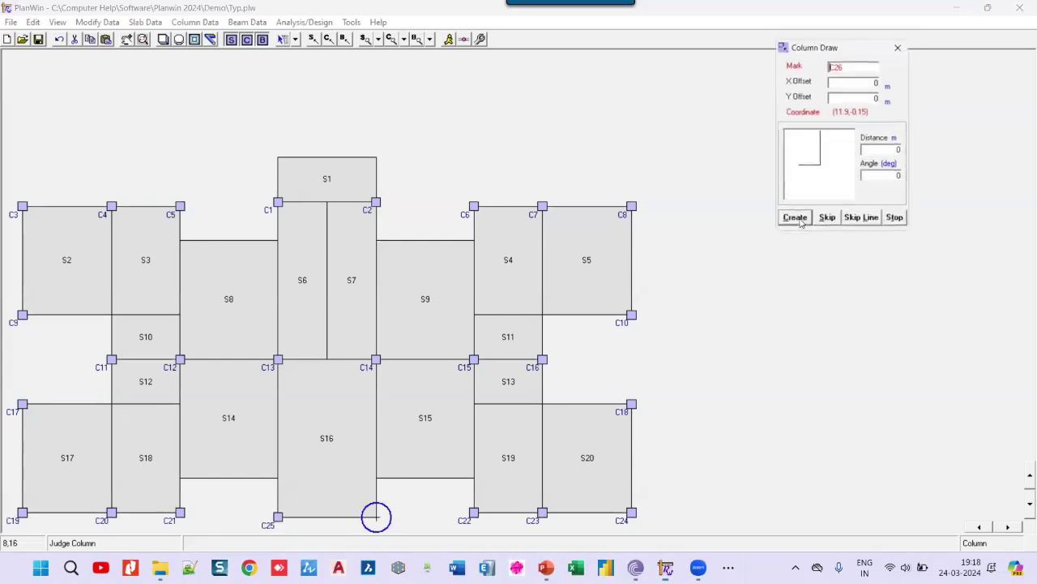
{"action": "left_click", "coordinate": [801, 222]}
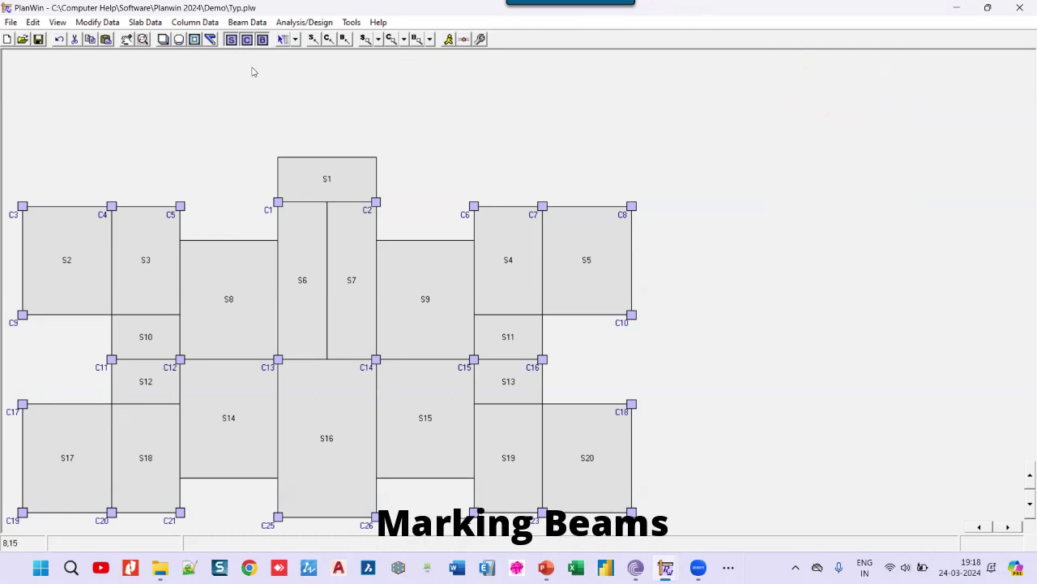
Step: Start the Auto Beam command and set the internal beam depth to 0.5 m
{"action": "left_click", "coordinate": [256, 23]}
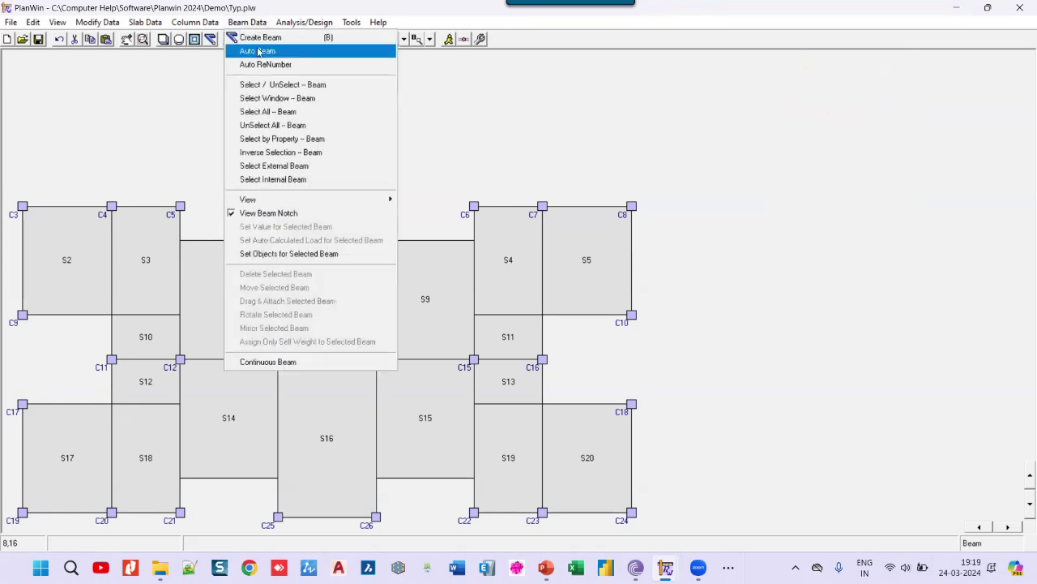
{"action": "left_click", "coordinate": [258, 51]}
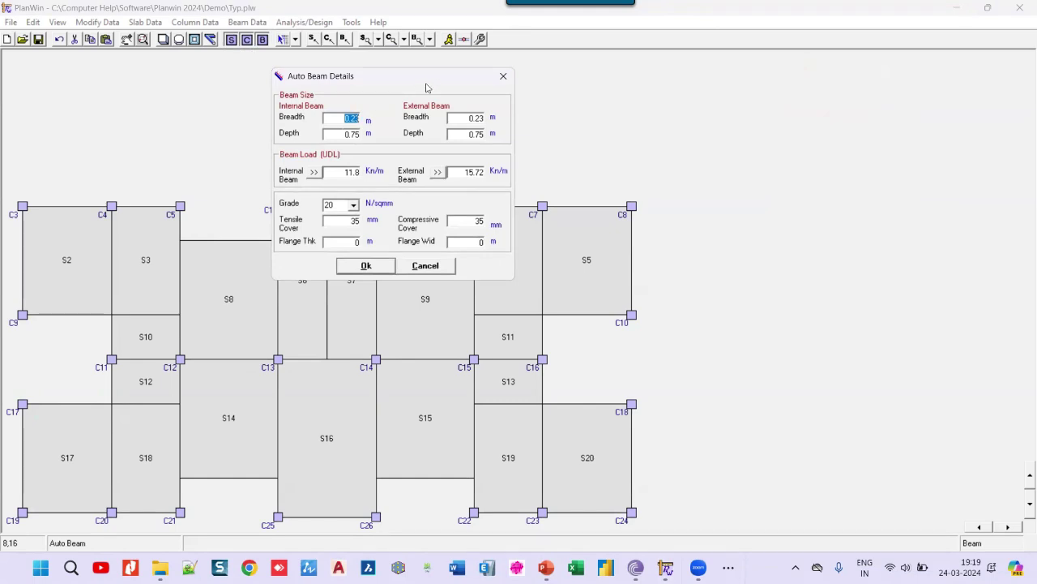
{"action": "left_click_drag", "start_coordinate": [427, 88], "coordinate": [560, 84]}
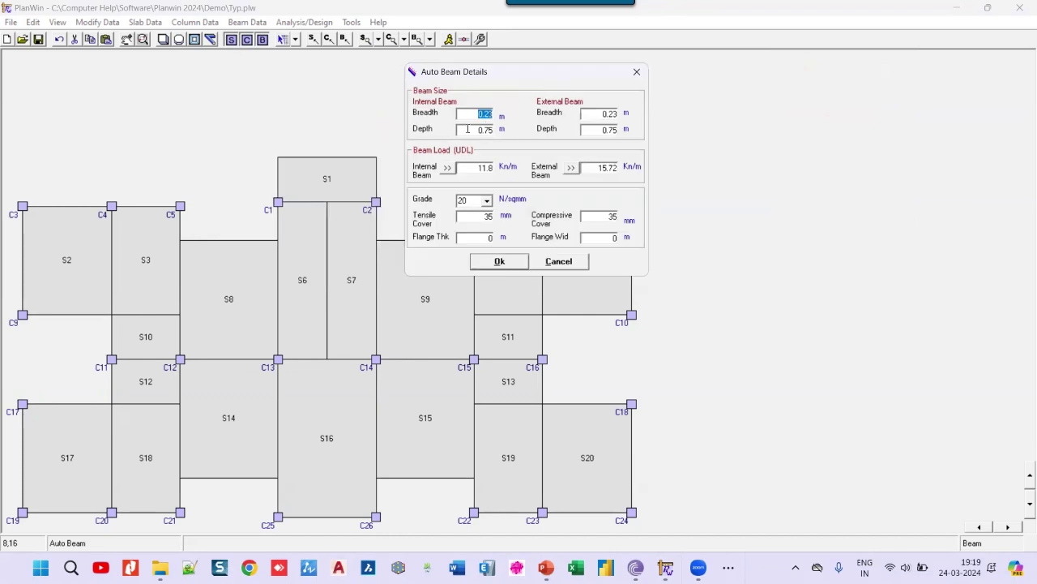
{"action": "double_click", "coordinate": [483, 130]}
{"action": "type", "text": "."}
Step: Set the wall thickness in the internal beam load calculation to 0.2 m and apply the calculated load
{"action": "left_click", "coordinate": [448, 168]}
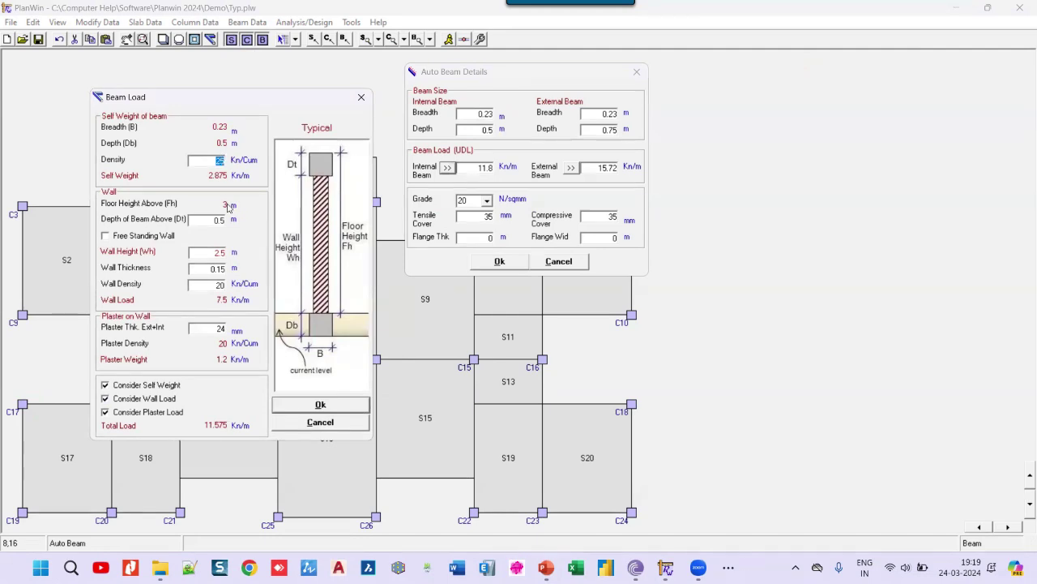
{"action": "left_click", "coordinate": [214, 269]}
{"action": "key", "text": "BackSpace"}
{"action": "left_click", "coordinate": [320, 407]}
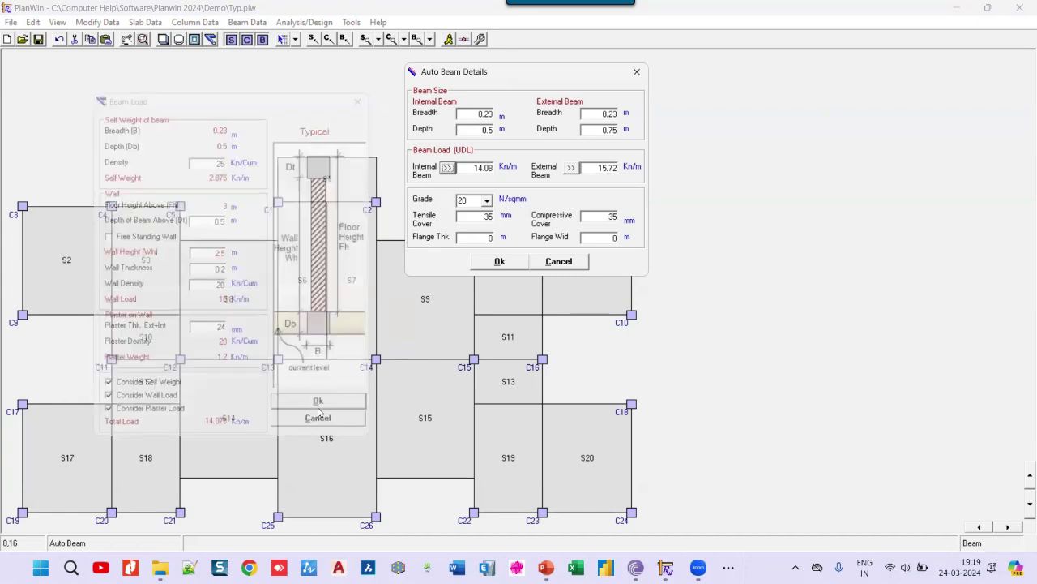
Step: Set the external beam load's wall thickness to 0.2 m and plaster thickness to 24 mm, and apply the calculated load
{"action": "left_click", "coordinate": [570, 167]}
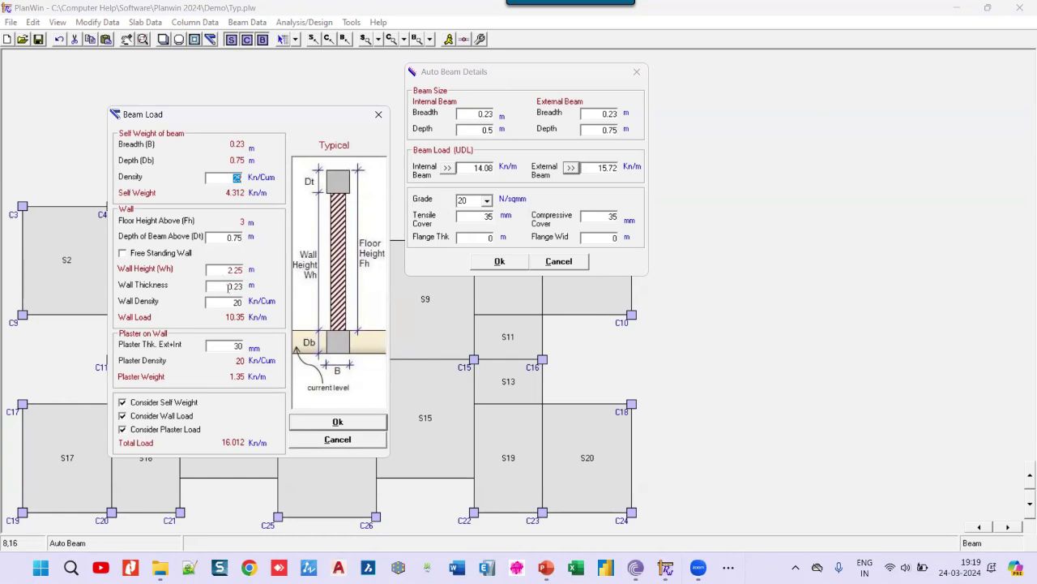
{"action": "double_click", "coordinate": [234, 286]}
{"action": "key", "text": "BackSpace"}
{"action": "type", "text": "2"}
{"action": "double_click", "coordinate": [229, 343]}
{"action": "type", "text": "24"}
{"action": "left_click", "coordinate": [338, 422]}
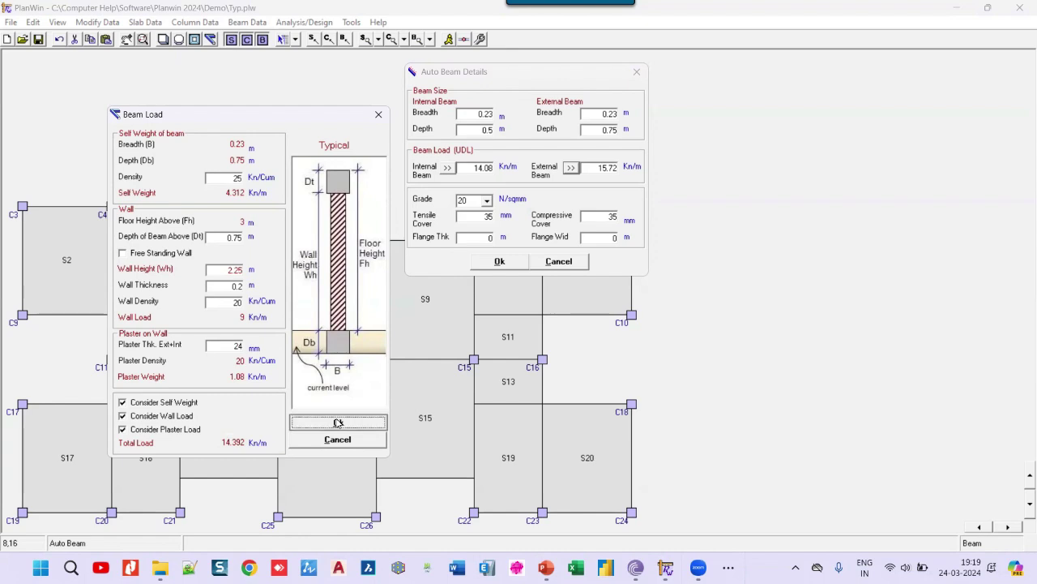
Step: Generate the automatic beams, breaking the red horizontal beam at each of the four beam crossings
{"action": "left_click", "coordinate": [515, 265]}
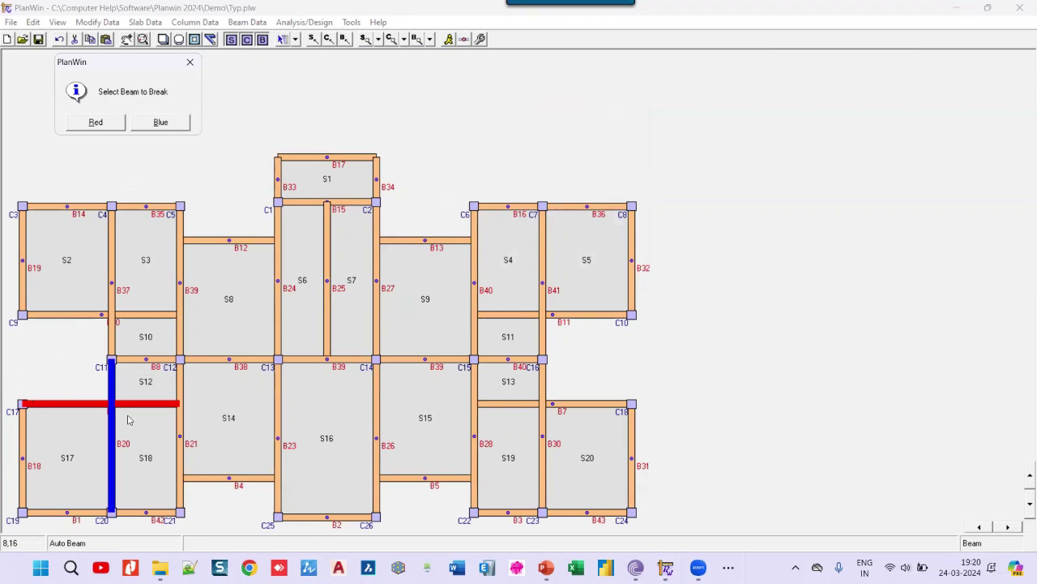
{"action": "left_click", "coordinate": [95, 122]}
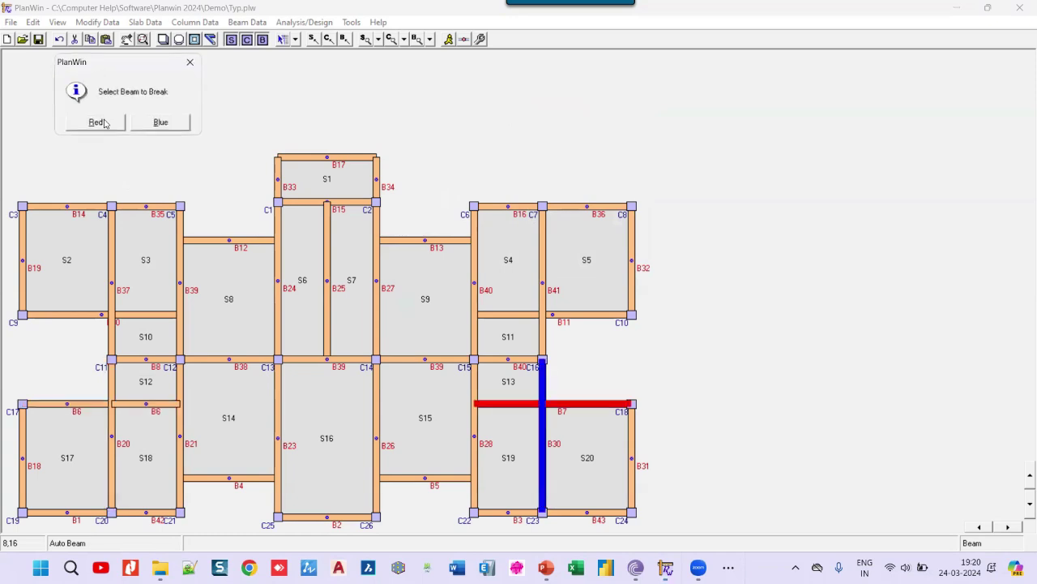
{"action": "left_click", "coordinate": [95, 122]}
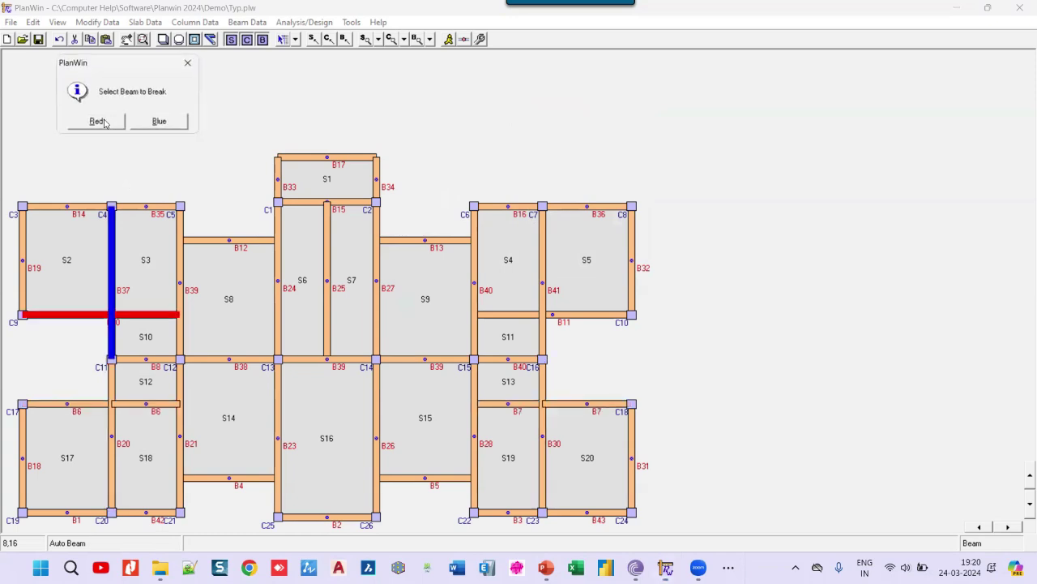
{"action": "left_click", "coordinate": [95, 123]}
{"action": "left_click", "coordinate": [95, 123]}
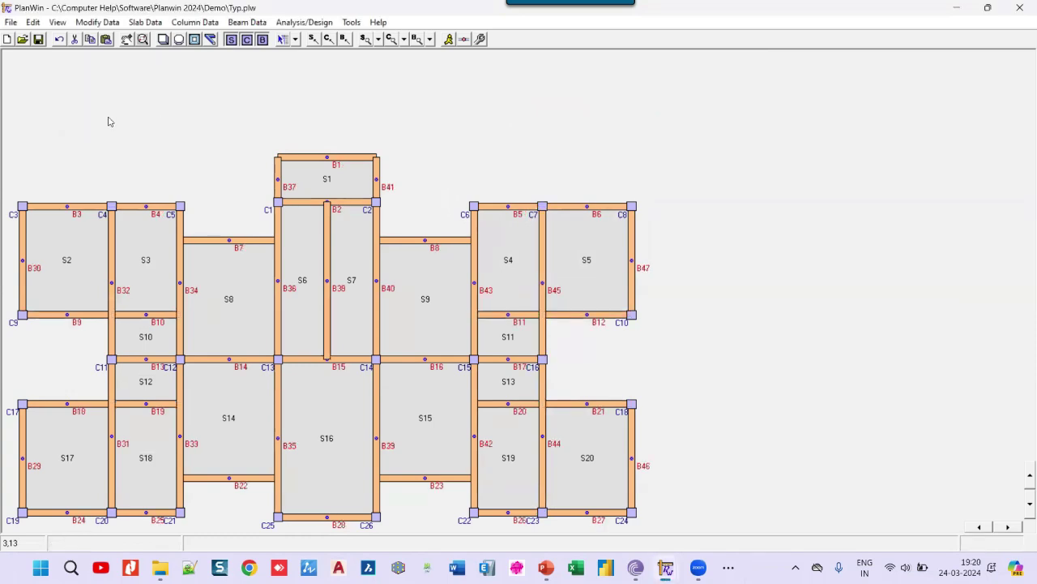
Step: Run the load analysis and set beams B37 and B41 beside slab S1 to Bottom (Cantilever)
{"action": "left_click", "coordinate": [448, 39]}
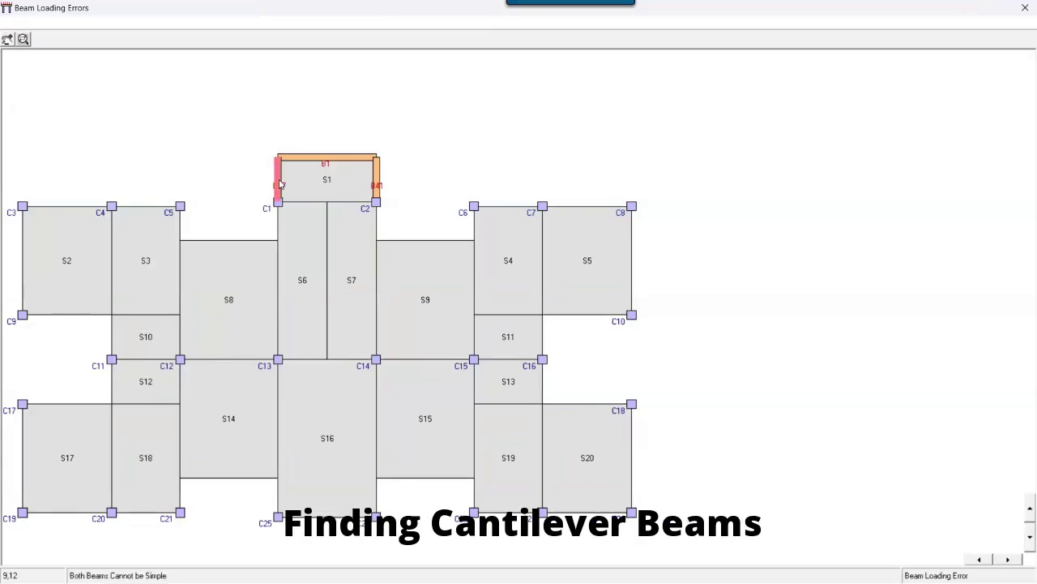
{"action": "right_click", "coordinate": [281, 183]}
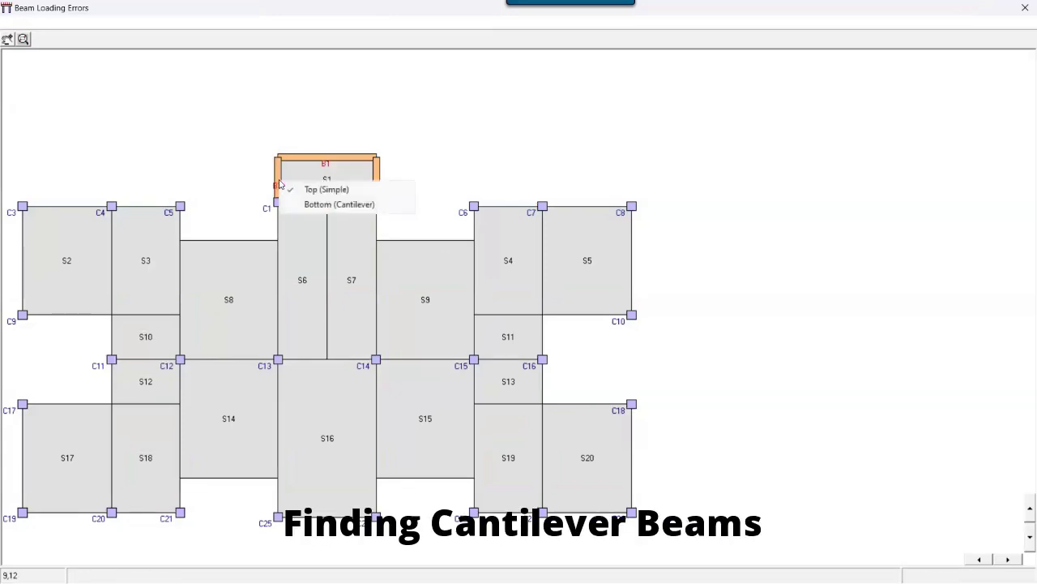
{"action": "left_click", "coordinate": [333, 204]}
{"action": "right_click", "coordinate": [377, 185]}
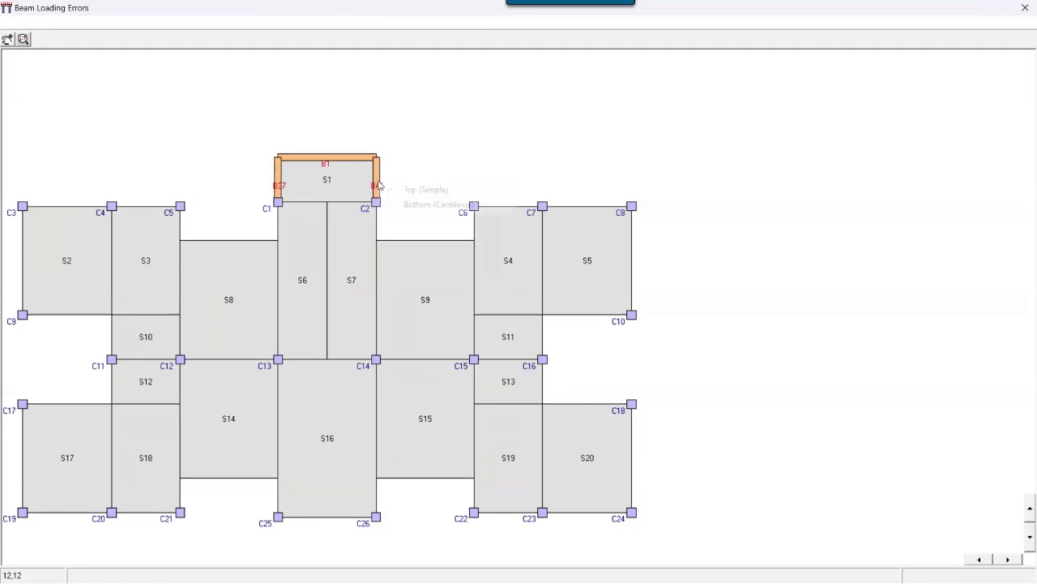
{"action": "left_click", "coordinate": [421, 204]}
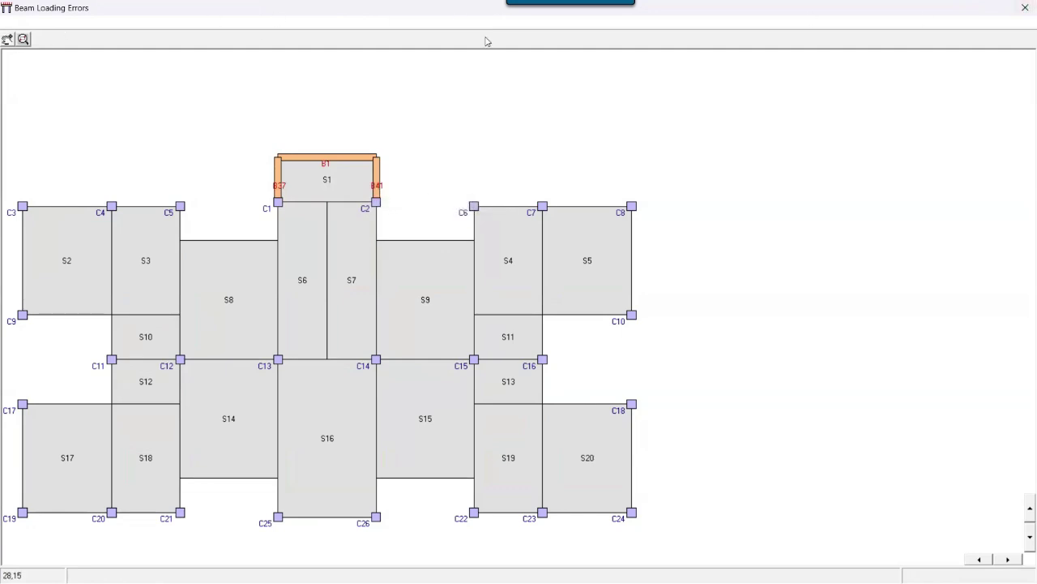
{"action": "left_click", "coordinate": [1025, 7]}
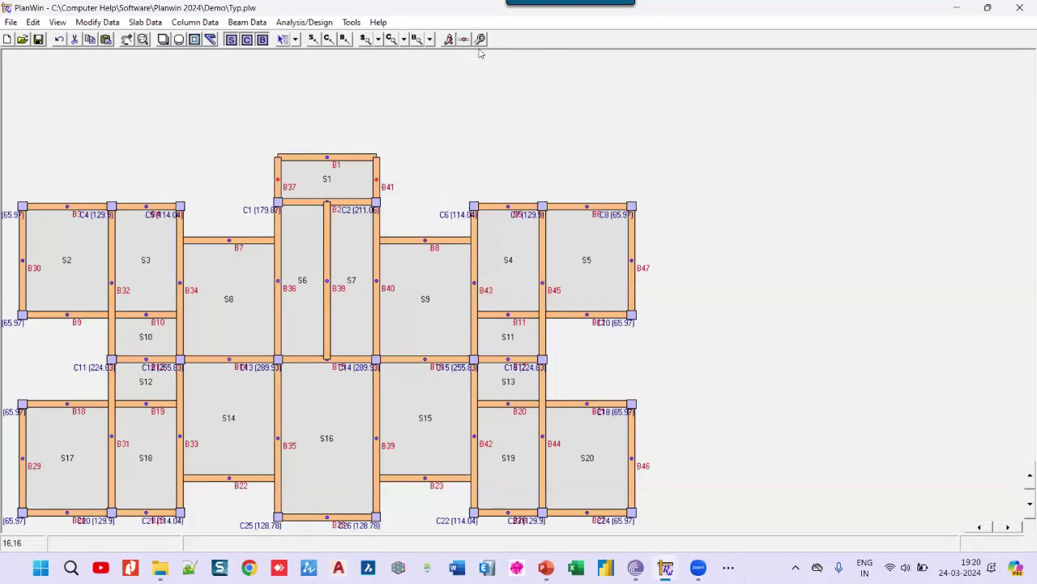
Step: Rerun the load analysis and review the analysis summary
{"action": "left_click", "coordinate": [450, 39]}
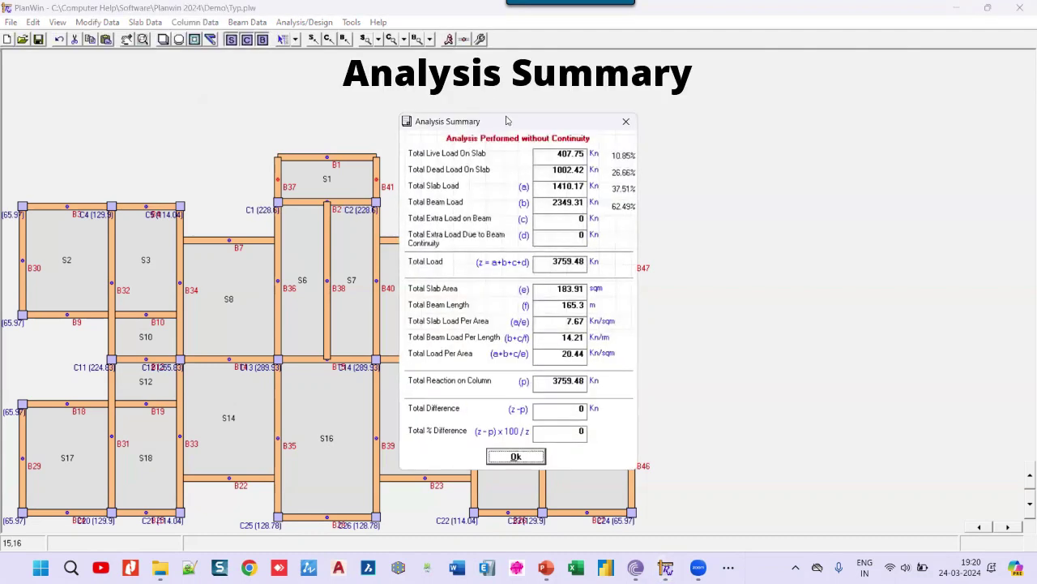
{"action": "left_click_drag", "start_coordinate": [507, 120], "coordinate": [483, 72]}
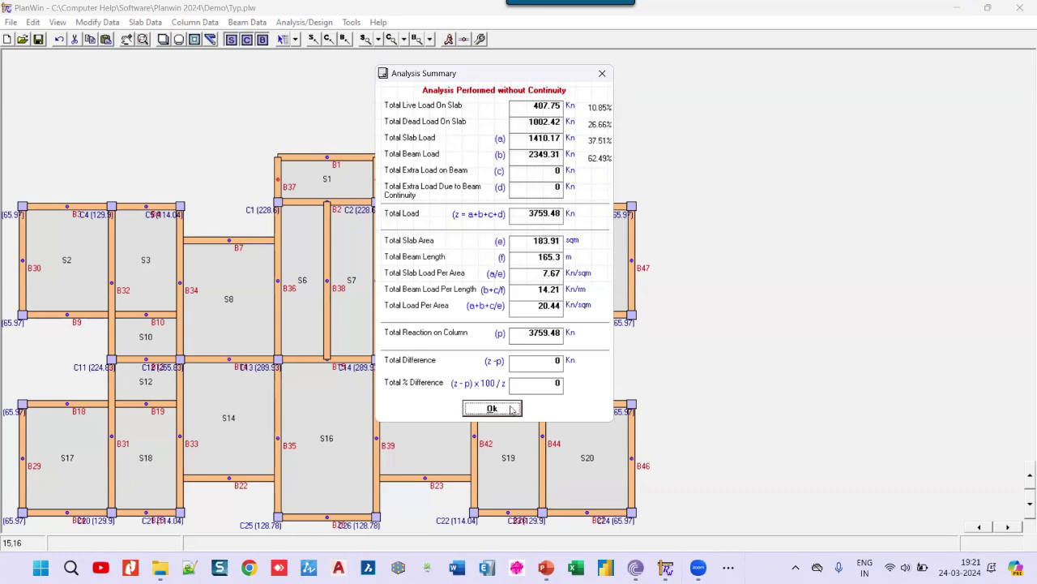
{"action": "left_click", "coordinate": [511, 410]}
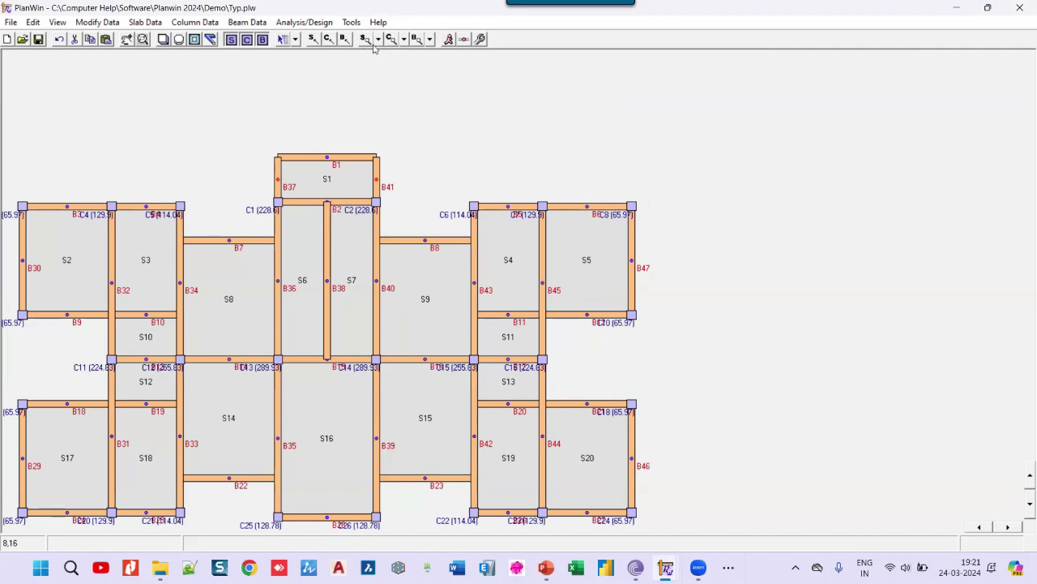
Step: Set the displayed beam values and slab values to None so only the column labels are shown
{"action": "left_click", "coordinate": [431, 39]}
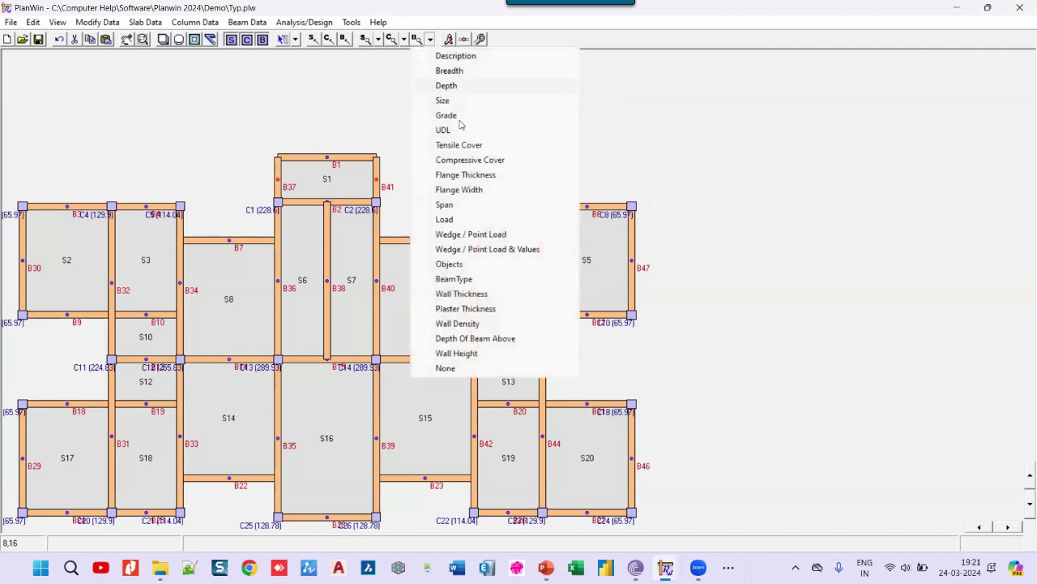
{"action": "left_click", "coordinate": [446, 369]}
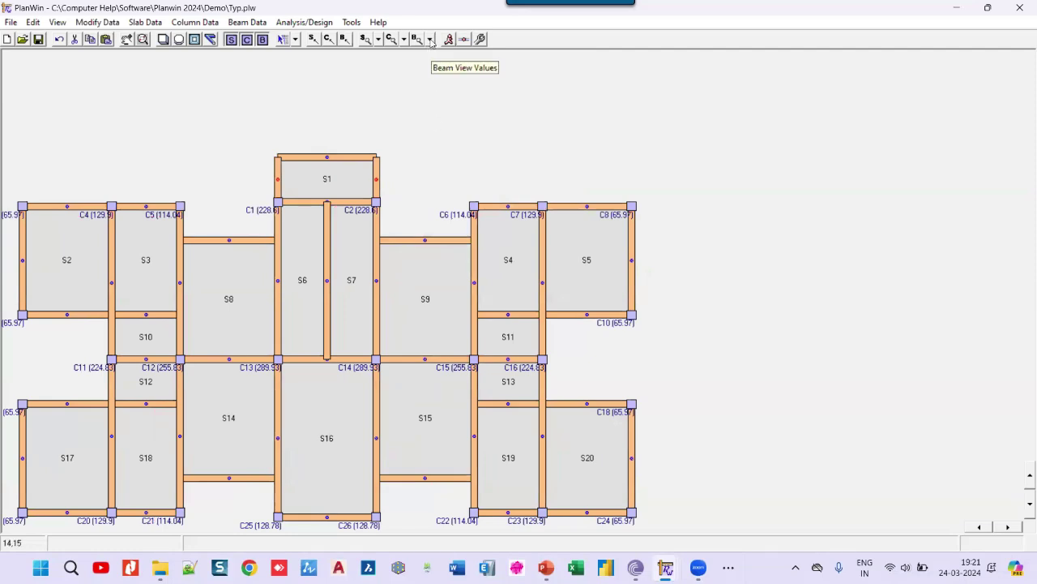
{"action": "left_click", "coordinate": [378, 39]}
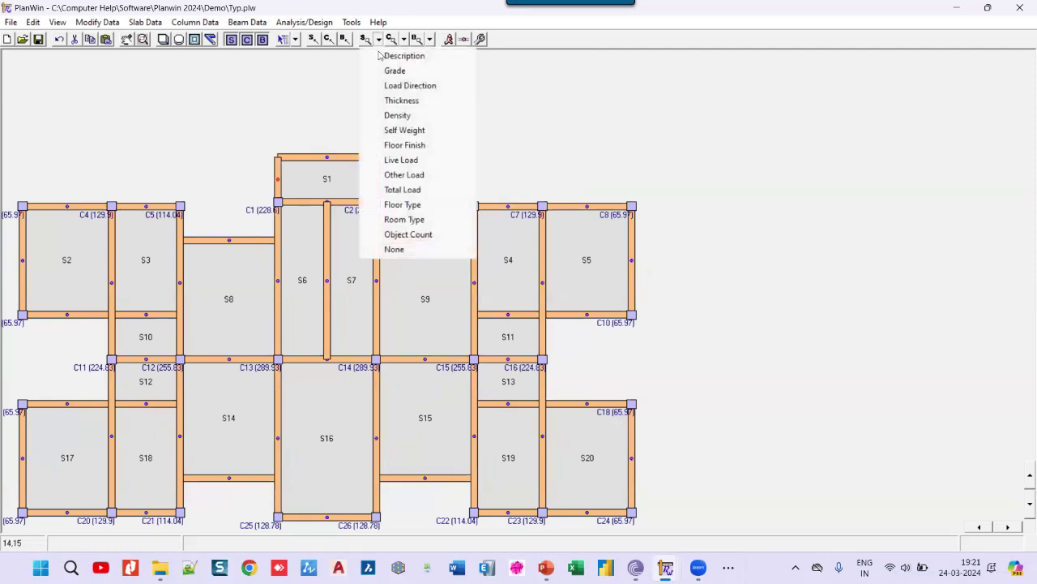
{"action": "left_click", "coordinate": [397, 249]}
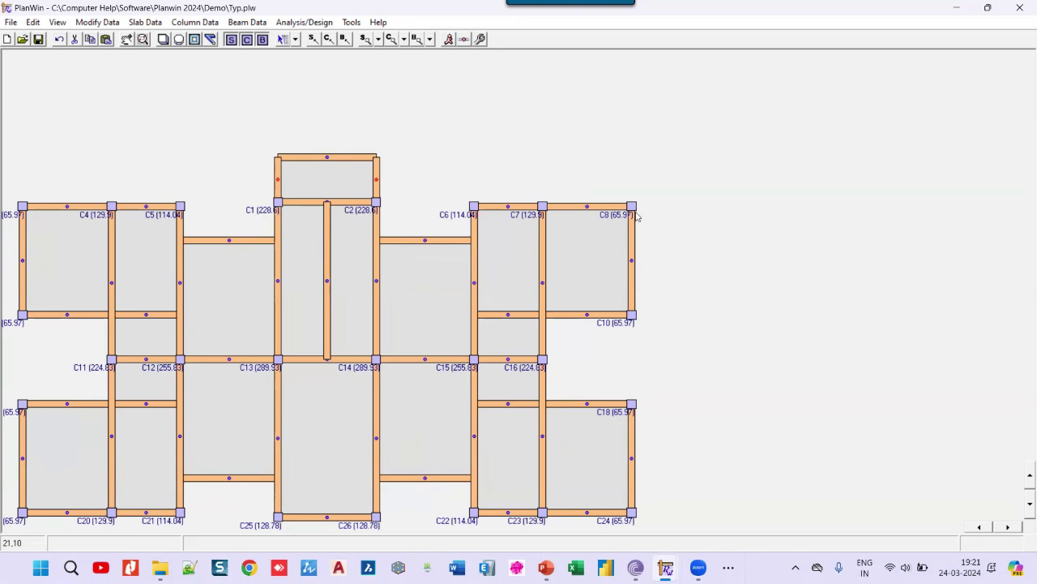
Step: Set the floor finish load of the lower-left slab S17 to 15 Kn/sqm and rerun the load analysis
{"action": "right_click", "coordinate": [73, 445]}
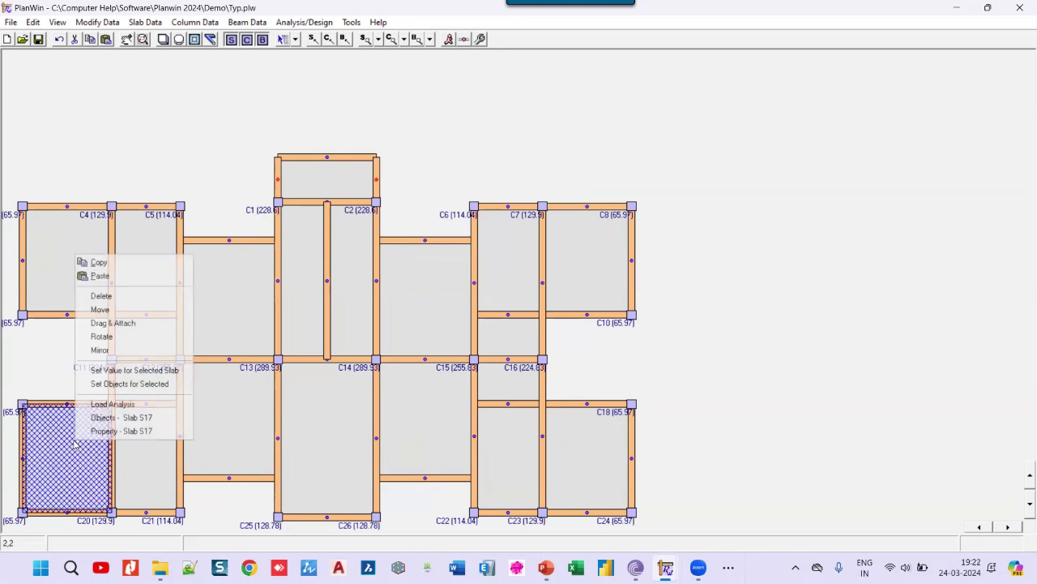
{"action": "left_click", "coordinate": [144, 431]}
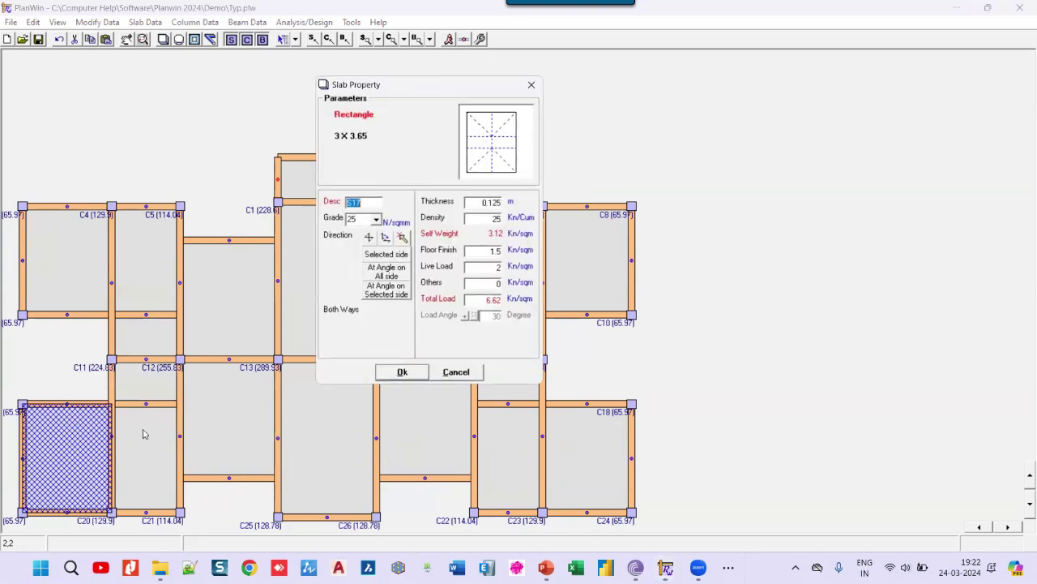
{"action": "left_click", "coordinate": [483, 250]}
{"action": "type", "text": "1"}
{"action": "left_click", "coordinate": [398, 371]}
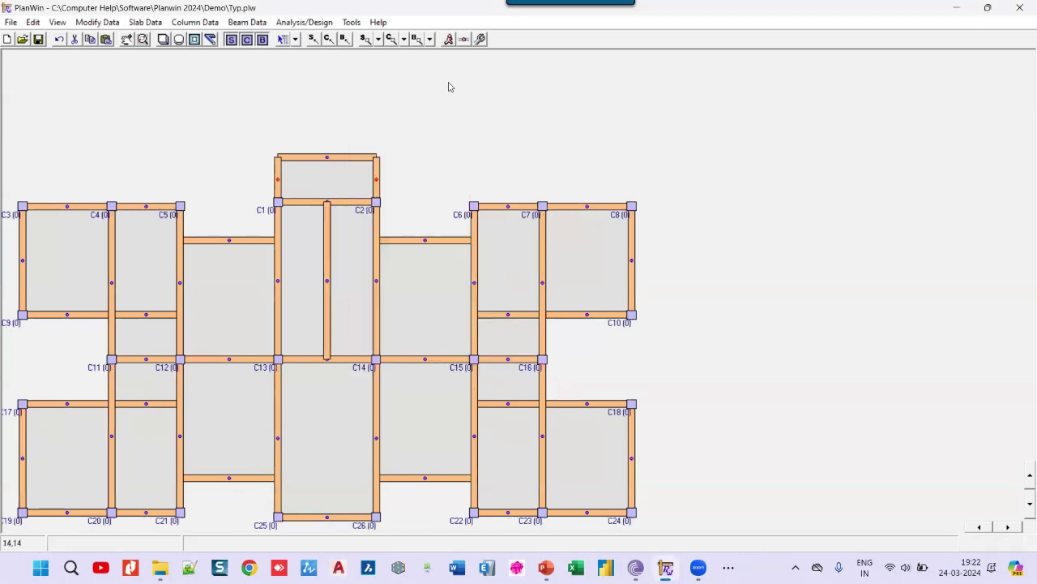
{"action": "left_click", "coordinate": [448, 39]}
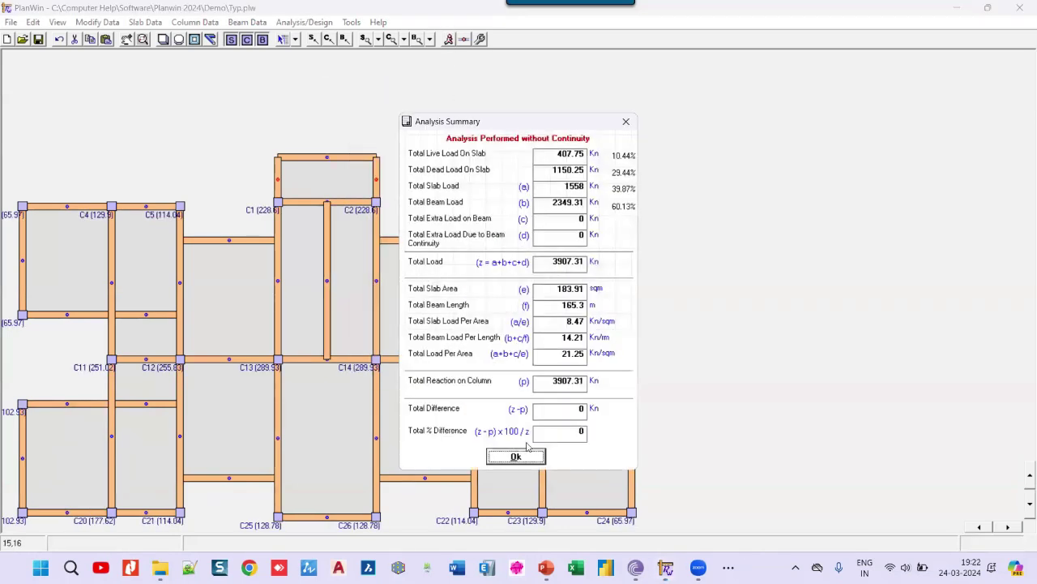
{"action": "left_click", "coordinate": [518, 456]}
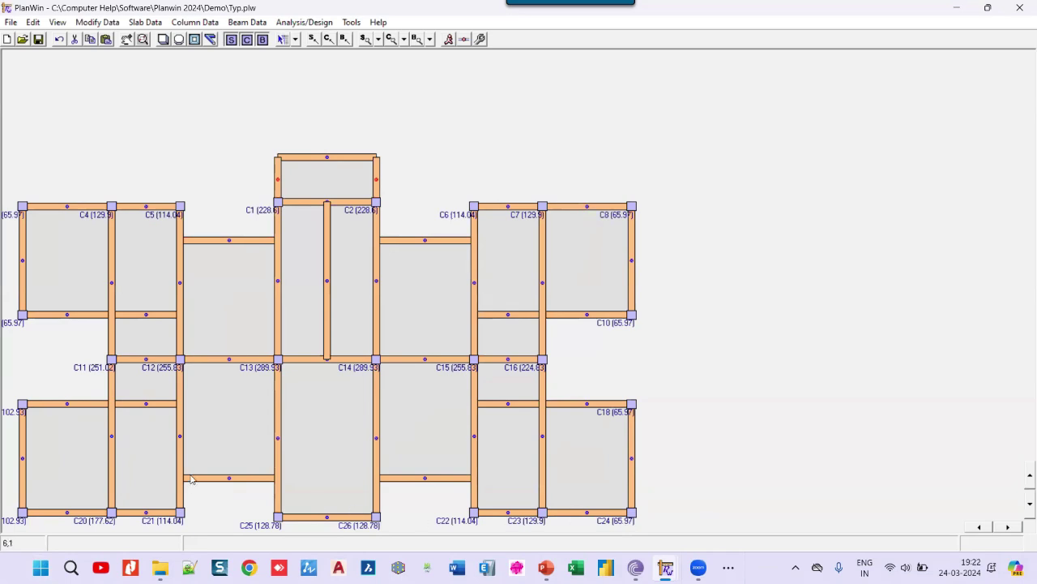
Step: Set the floor finish of slab S17 back to 1.5 Kn/sqm and rerun the load analysis
{"action": "left_click", "coordinate": [85, 447]}
{"action": "right_click", "coordinate": [84, 443]}
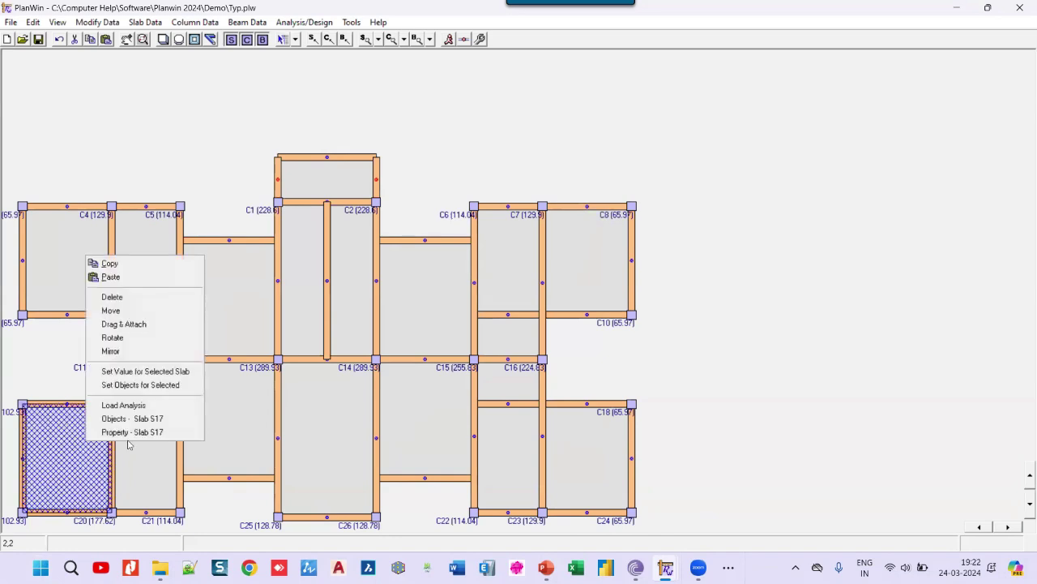
{"action": "left_click", "coordinate": [134, 432]}
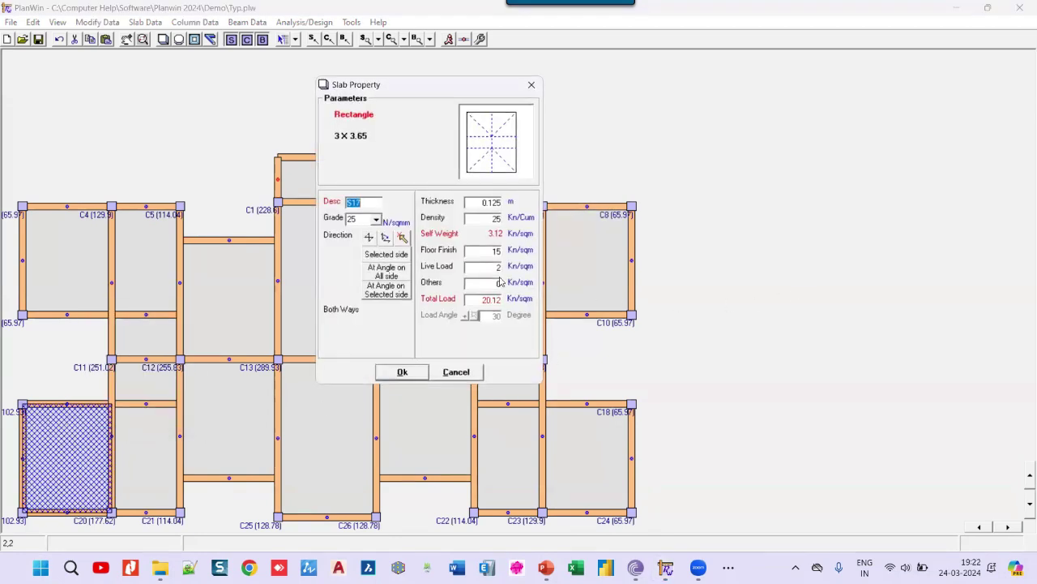
{"action": "double_click", "coordinate": [487, 250]}
{"action": "type", "text": "1"}
{"action": "left_click", "coordinate": [402, 372]}
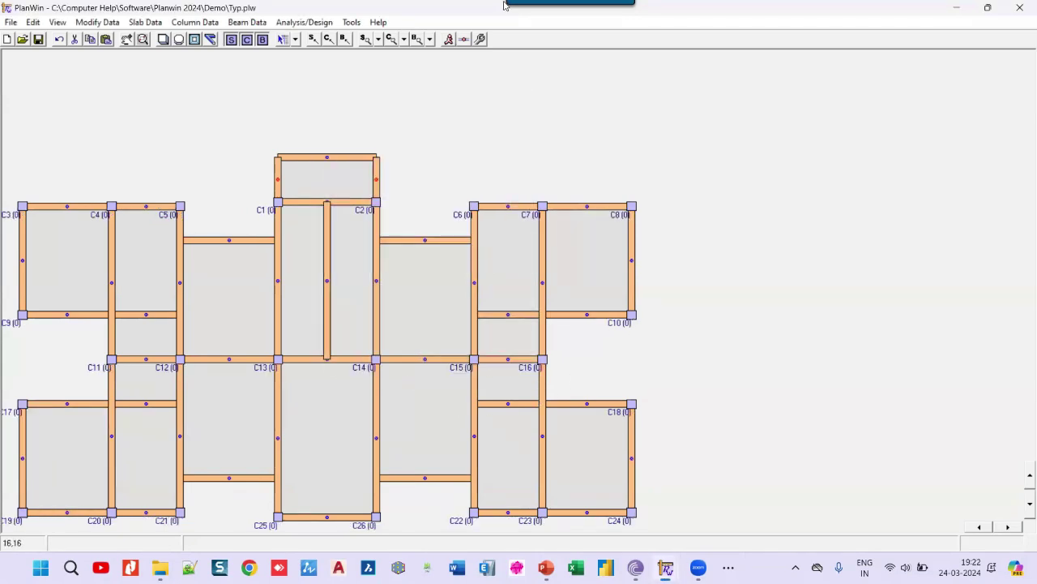
{"action": "left_click", "coordinate": [449, 40]}
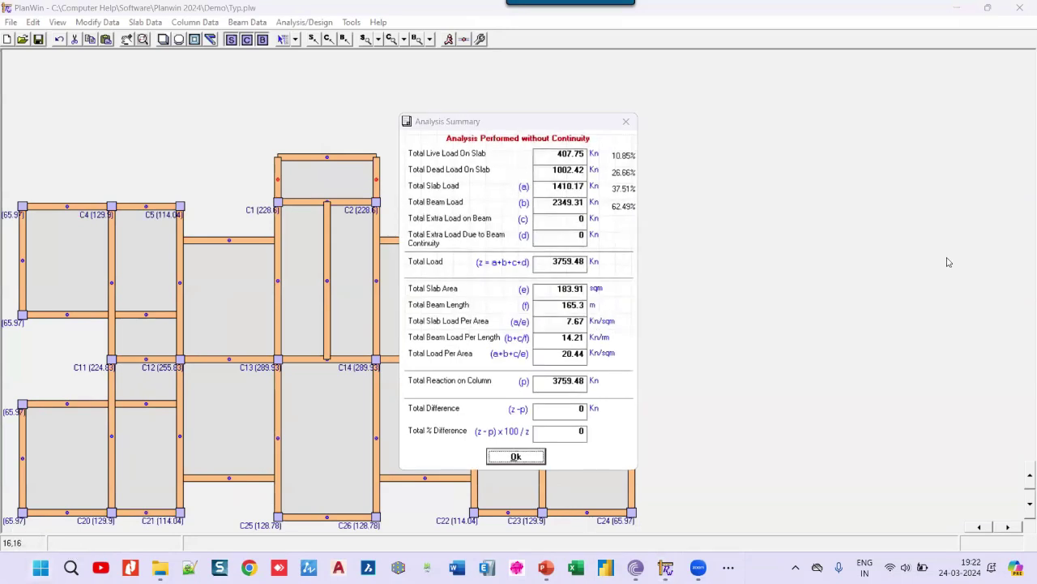
{"action": "left_click", "coordinate": [516, 455]}
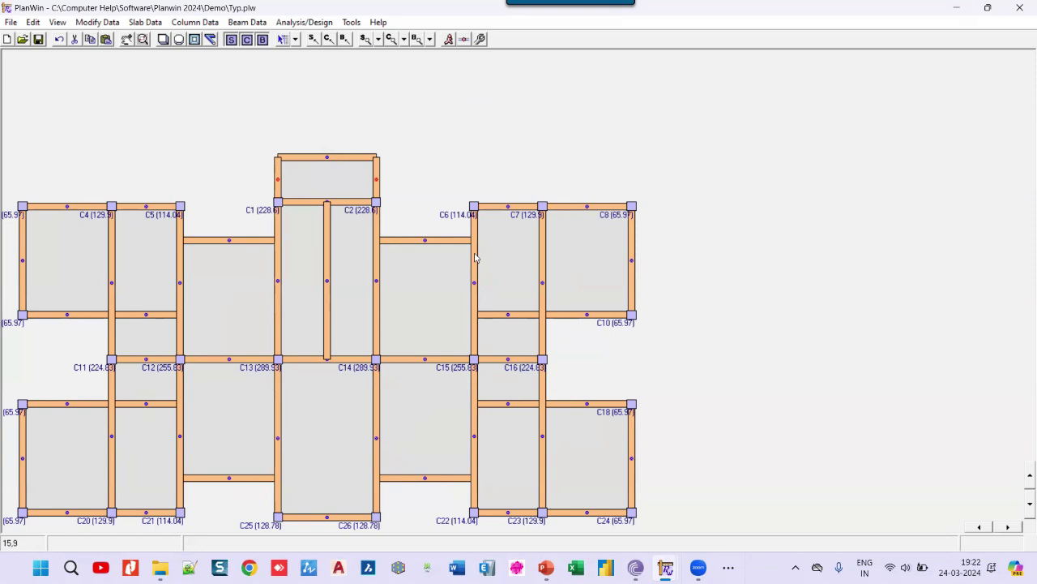
Step: Review the load analysis of beam B4 between columns C4 and C5, including its slab loads and end reactions
{"action": "right_click", "coordinate": [159, 210]}
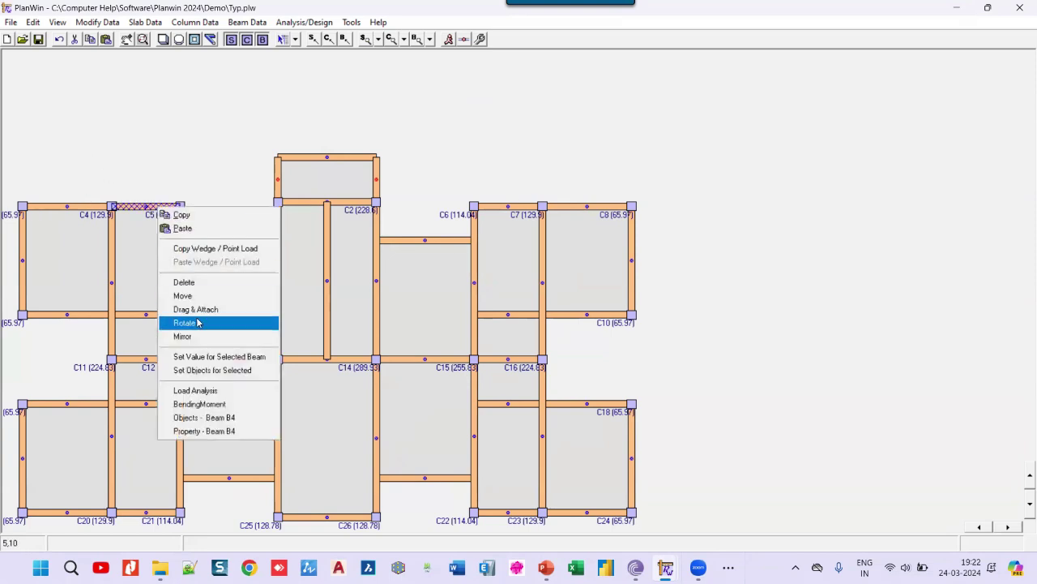
{"action": "left_click", "coordinate": [208, 391]}
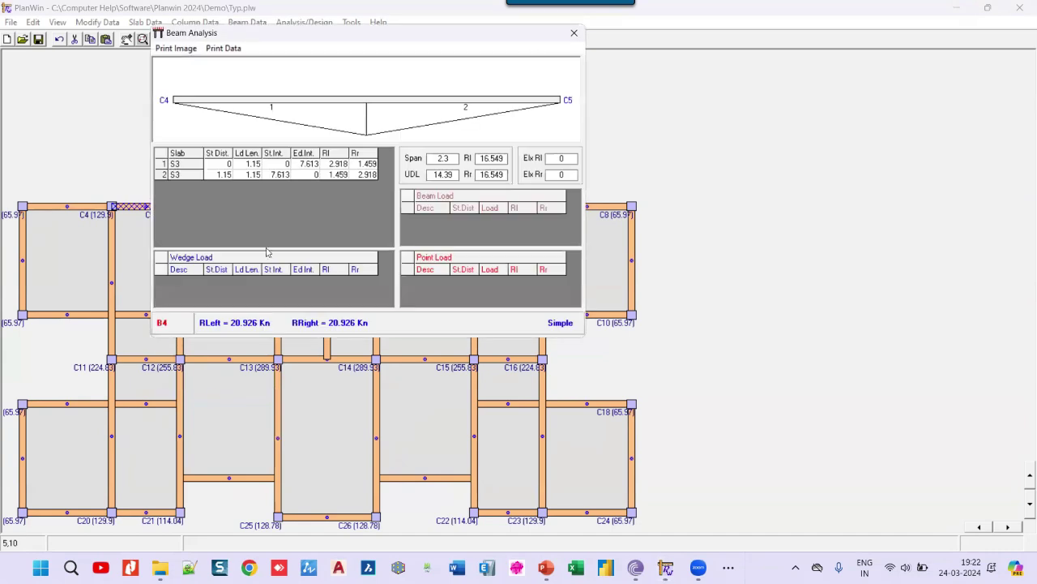
{"action": "left_click_drag", "start_coordinate": [400, 35], "coordinate": [748, 83]}
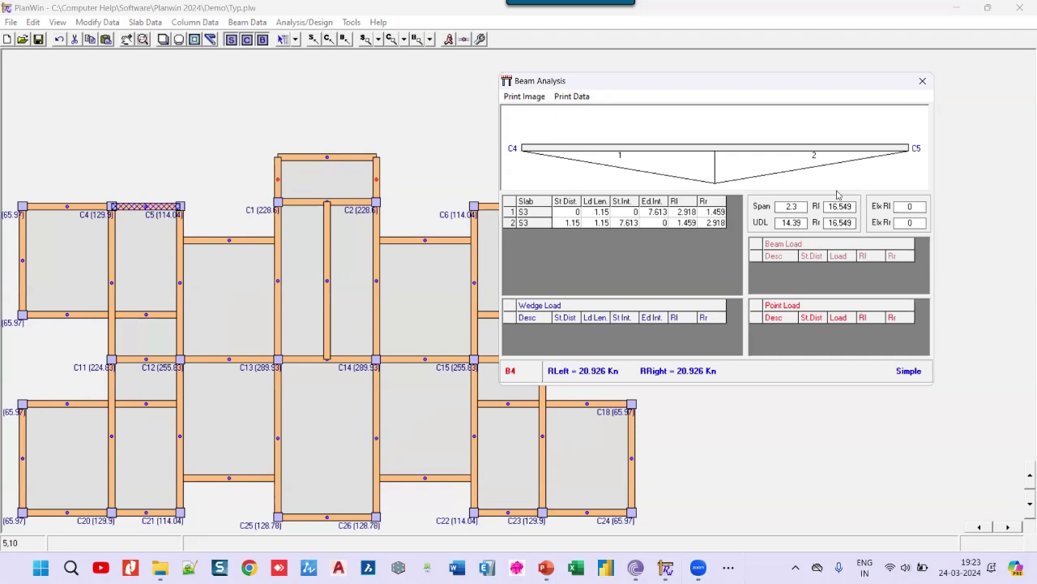
{"action": "left_click", "coordinate": [924, 81]}
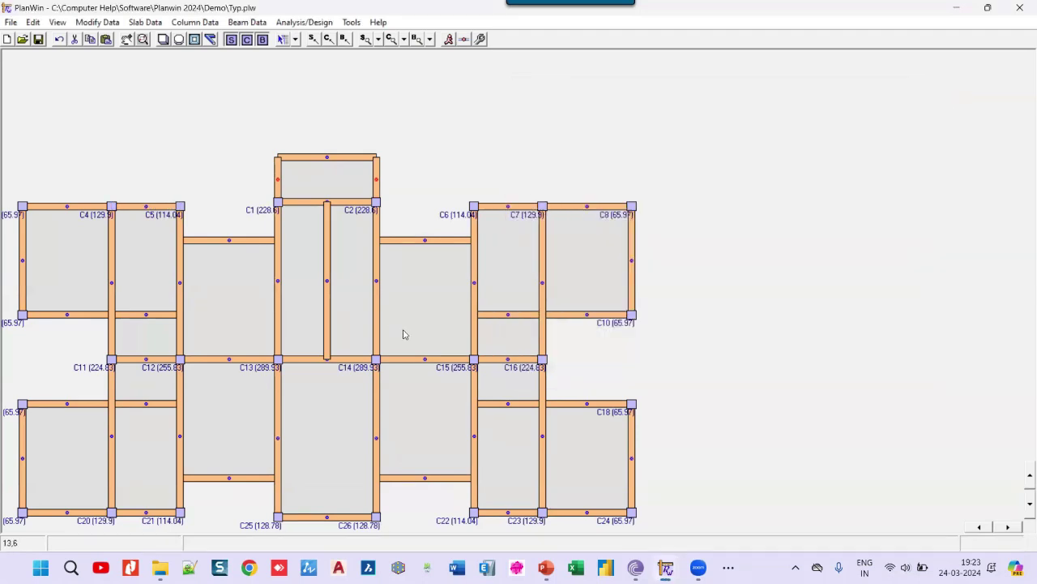
Step: Examine the load analysis of beam B43 between columns C6 and C15, including its slab loads and incoming beam loads
{"action": "right_click", "coordinate": [476, 274]}
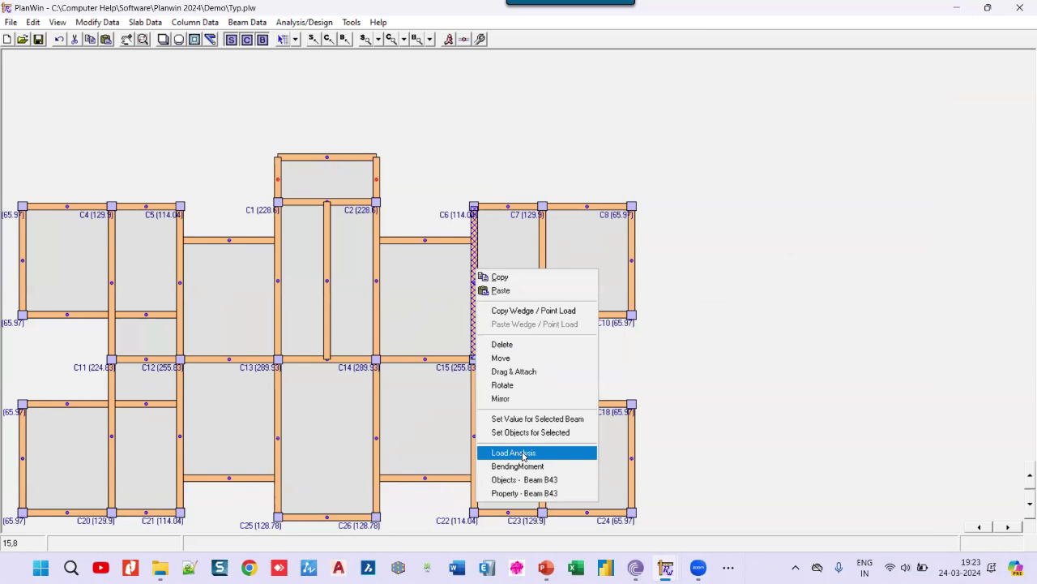
{"action": "left_click", "coordinate": [522, 453]}
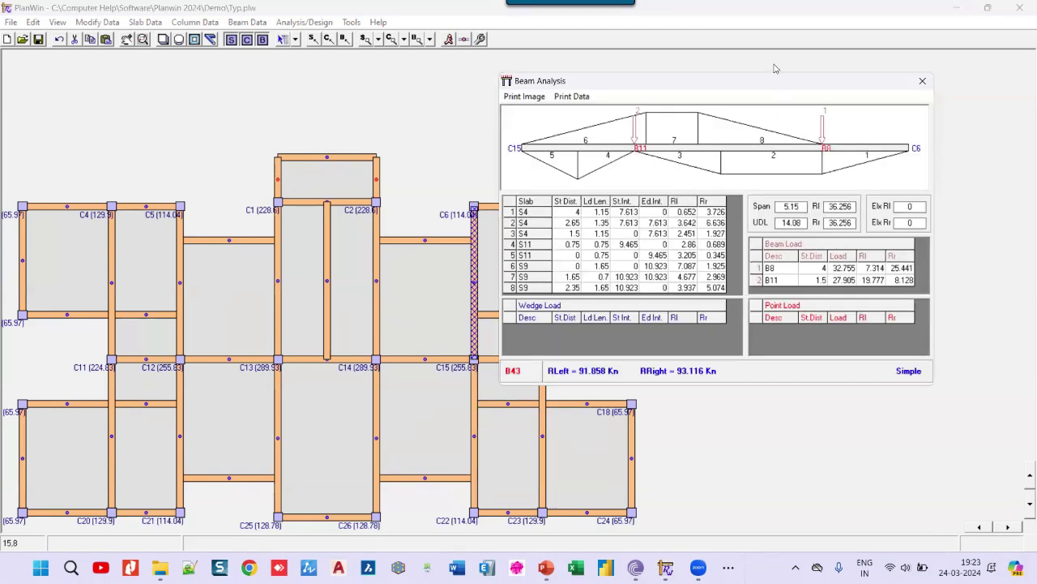
{"action": "left_click_drag", "start_coordinate": [752, 86], "coordinate": [870, 109]}
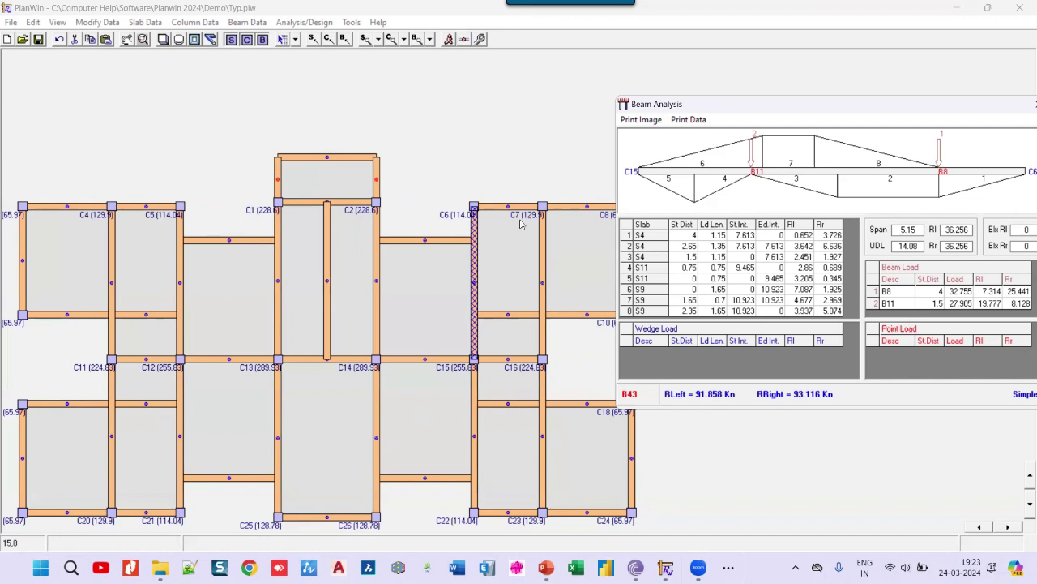
{"action": "left_click_drag", "start_coordinate": [908, 115], "coordinate": [809, 80]}
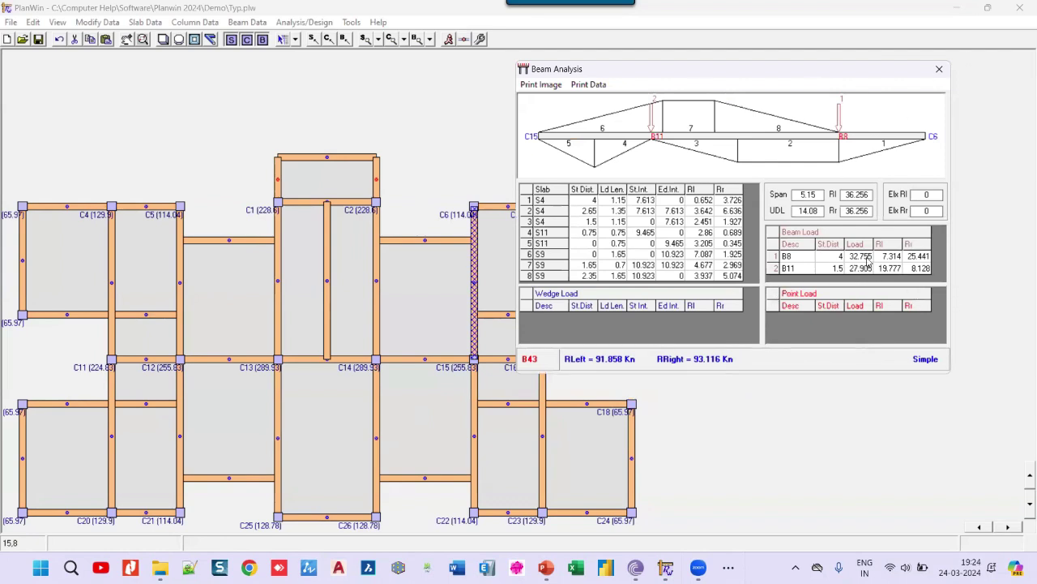
{"action": "left_click", "coordinate": [940, 69]}
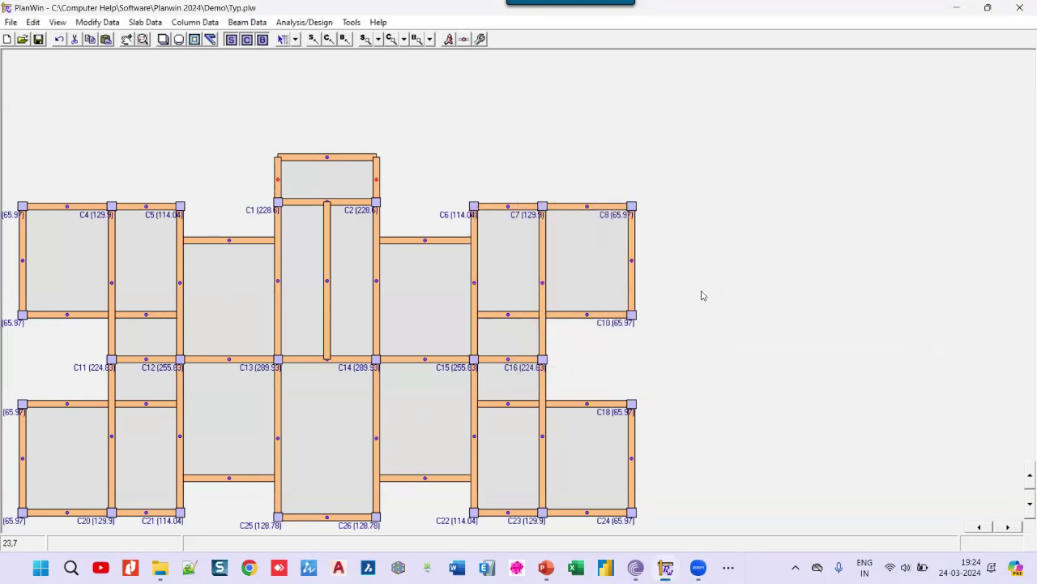
Step: Check the end reactions of beam B11 and compare them with the B11 load listed in the analysis of beam B43
{"action": "right_click", "coordinate": [521, 318]}
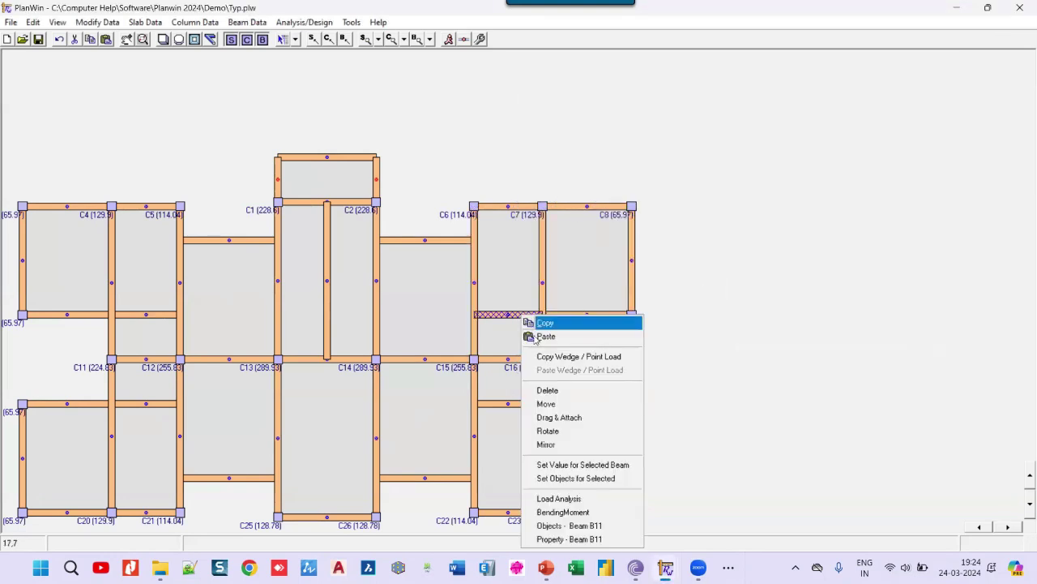
{"action": "left_click", "coordinate": [568, 498]}
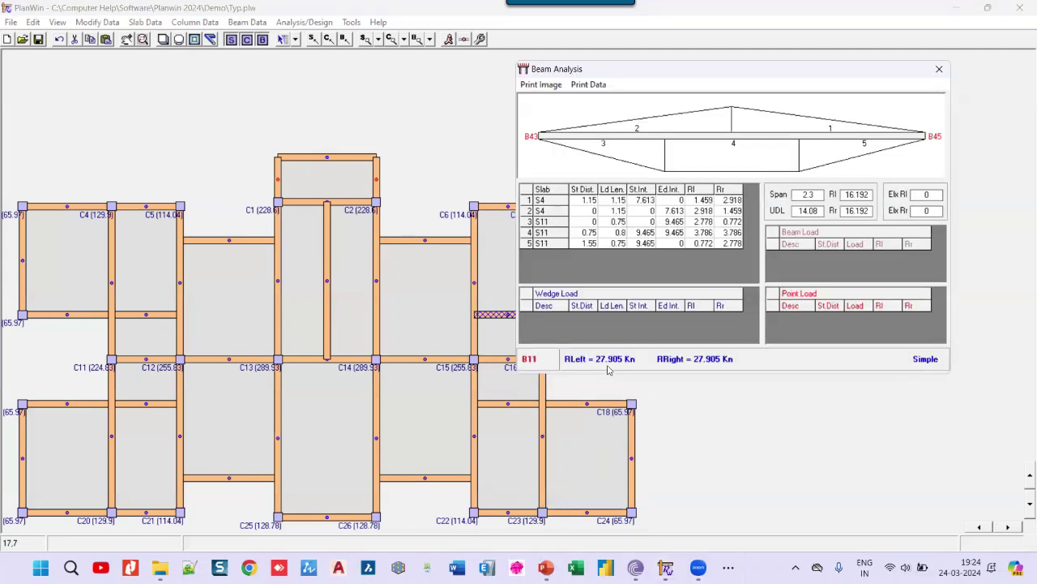
{"action": "left_click", "coordinate": [939, 69]}
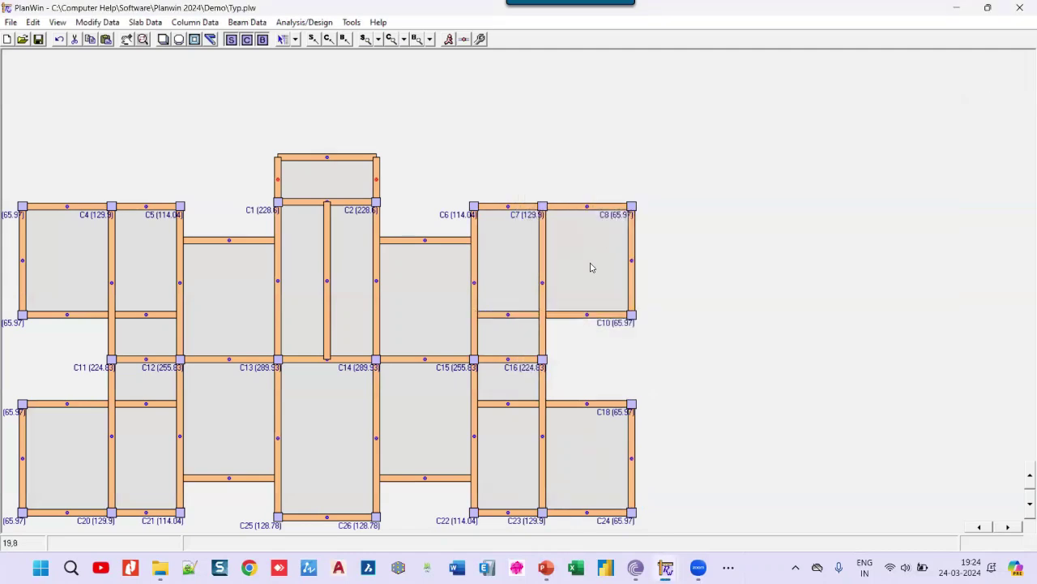
{"action": "right_click", "coordinate": [477, 281]}
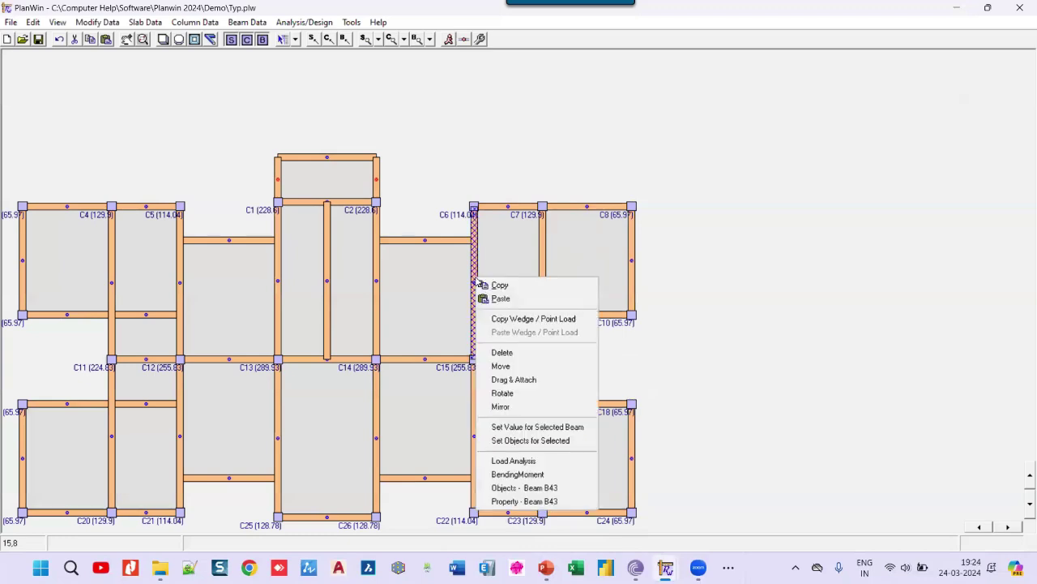
{"action": "left_click", "coordinate": [546, 460]}
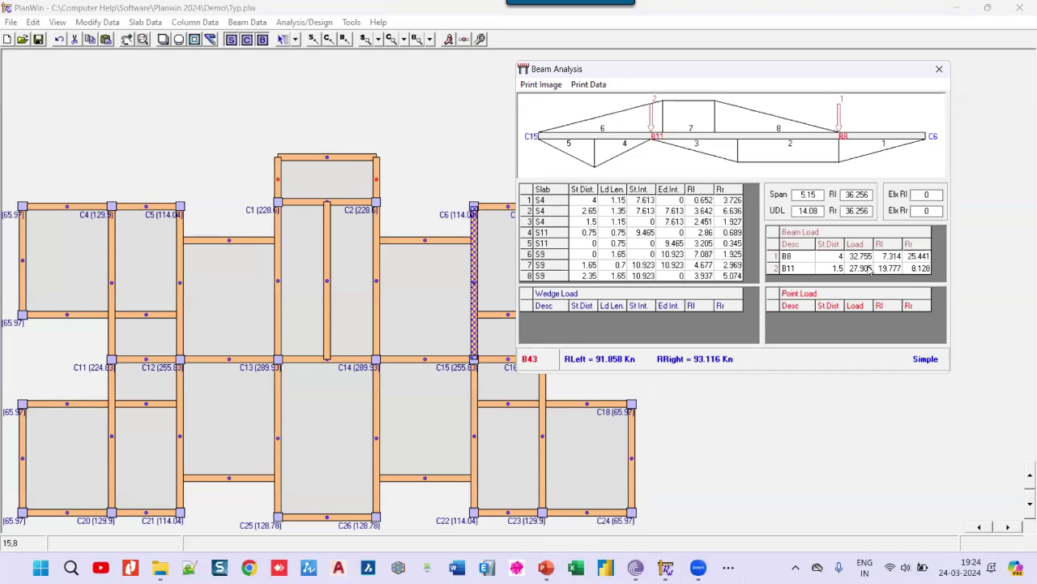
{"action": "left_click", "coordinate": [939, 70]}
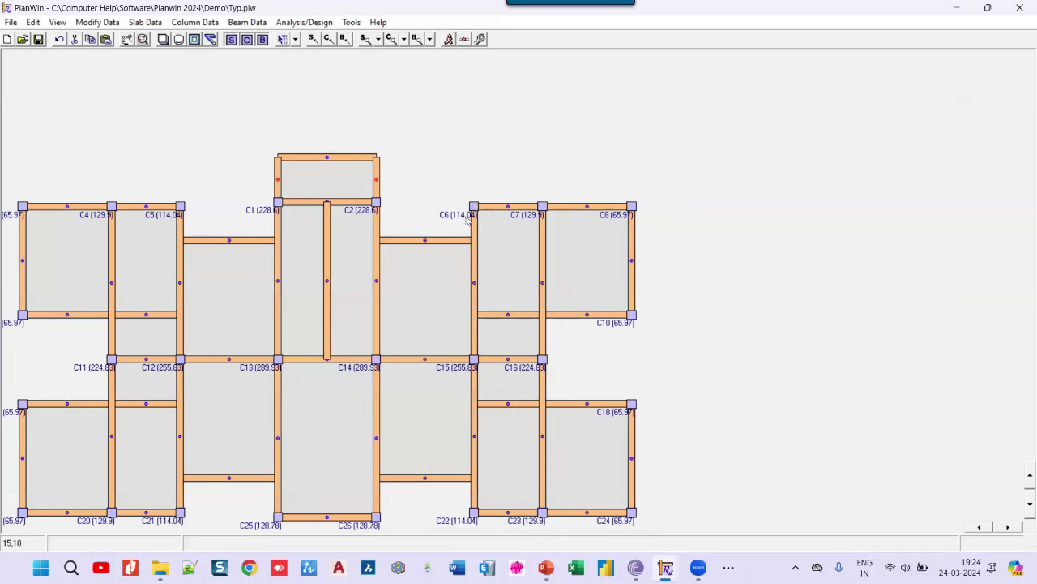
Step: Review the end reactions of beams B43 and B5, which meet at column C6, in their load analyses
{"action": "right_click", "coordinate": [476, 261]}
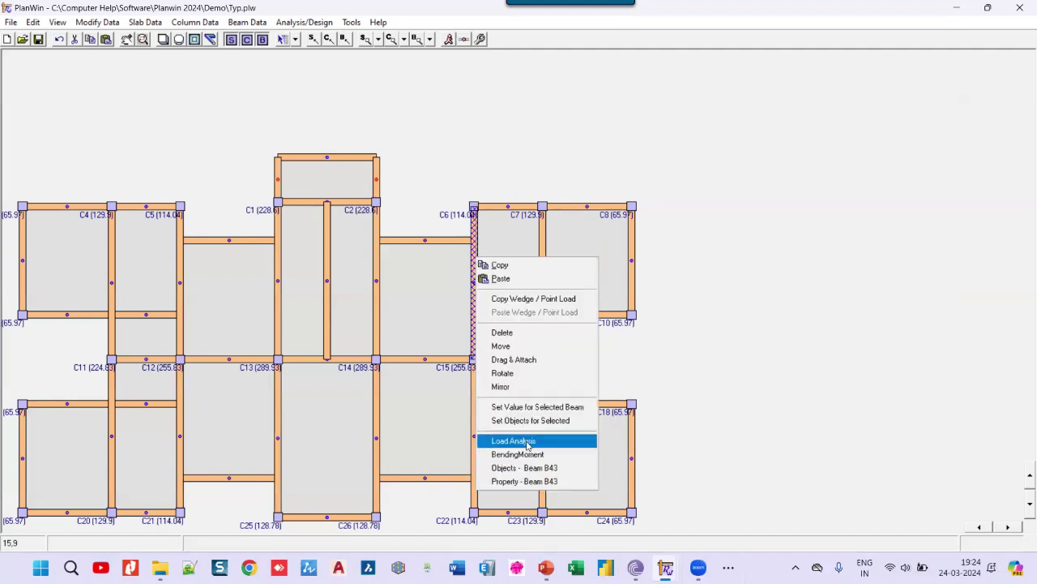
{"action": "left_click", "coordinate": [527, 443]}
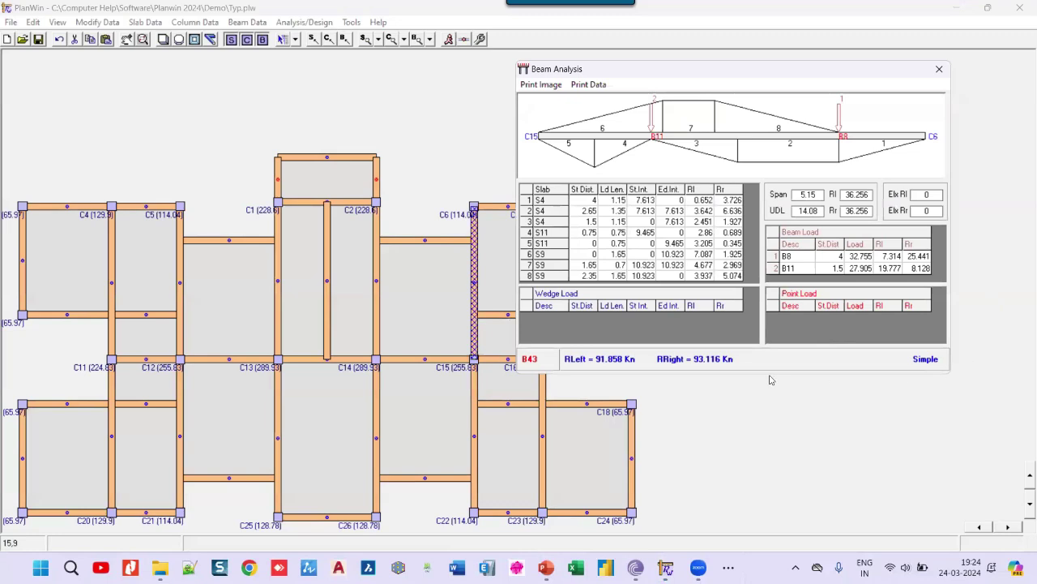
{"action": "left_click", "coordinate": [939, 69]}
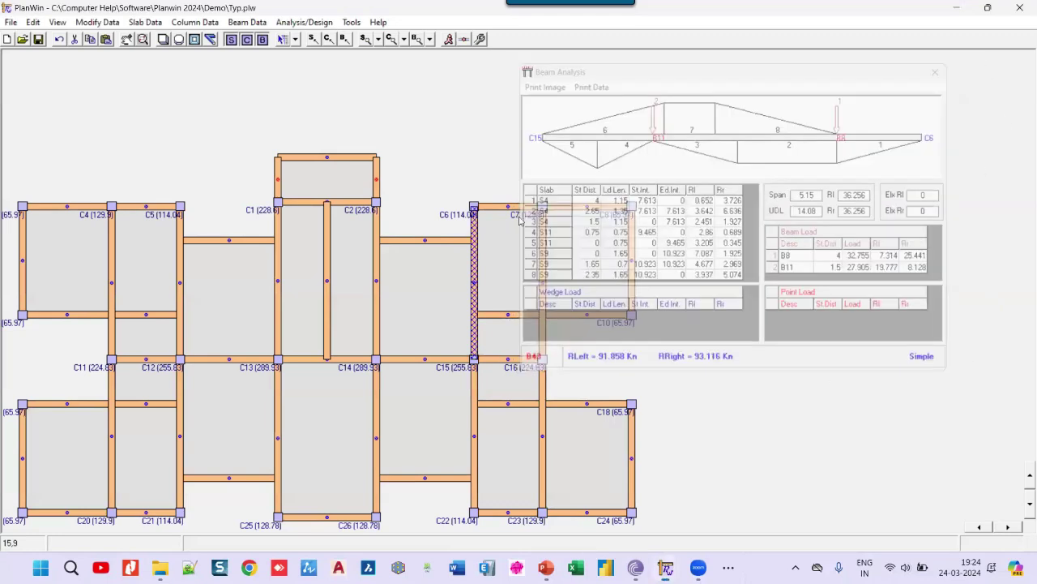
{"action": "right_click", "coordinate": [503, 208]}
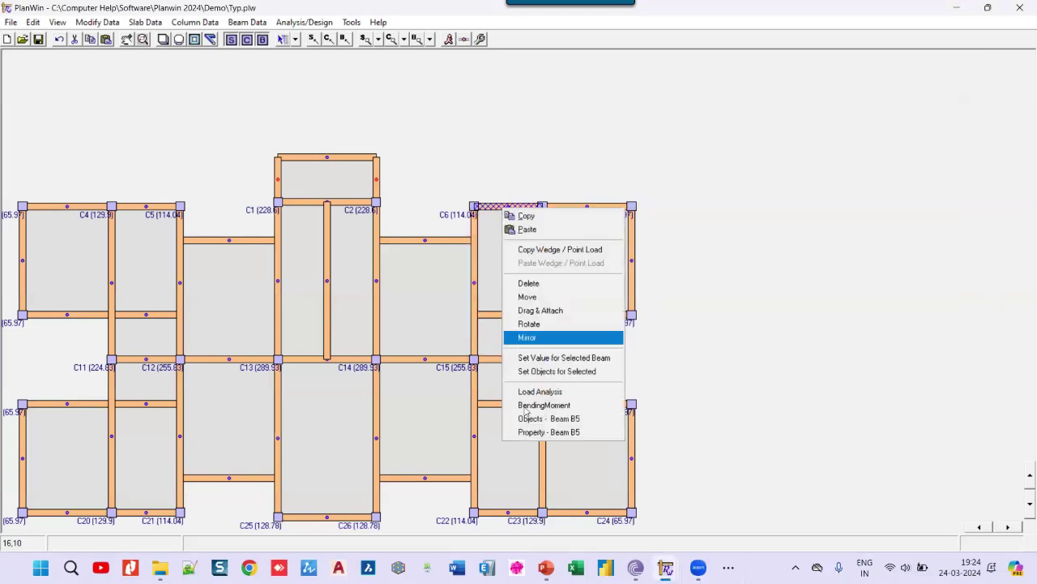
{"action": "left_click", "coordinate": [539, 392]}
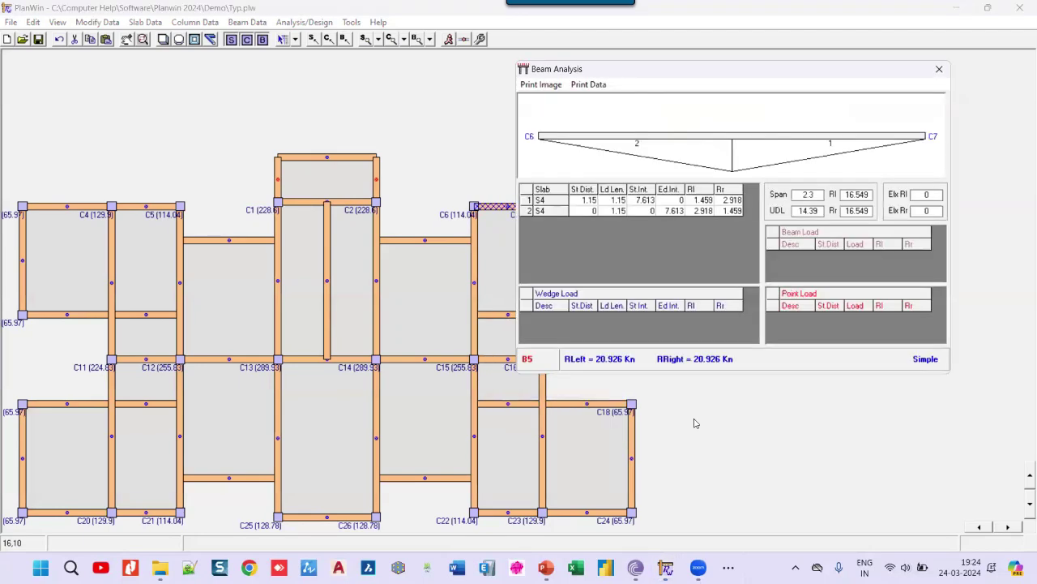
{"action": "left_click", "coordinate": [939, 69]}
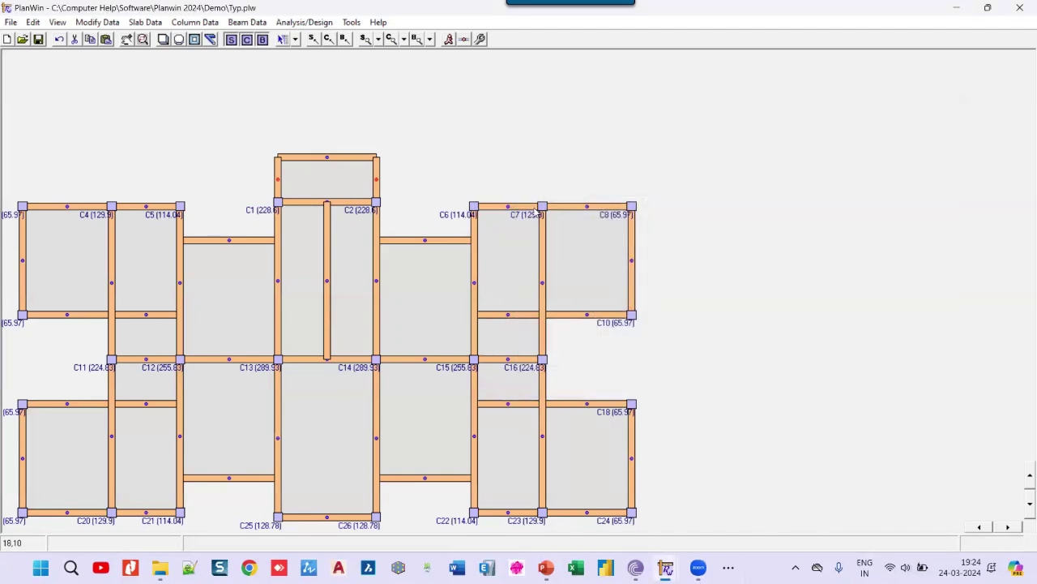
Step: Review the beam reactions and total reaction in the load analysis of column C6, and save the plan
{"action": "right_click", "coordinate": [474, 207]}
{"action": "left_click", "coordinate": [502, 345]}
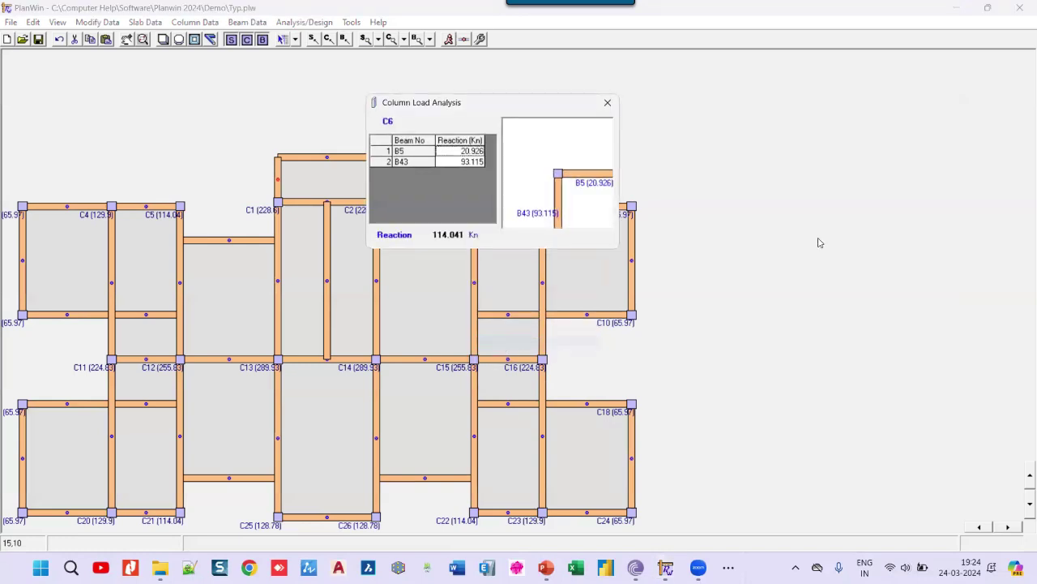
{"action": "left_click", "coordinate": [609, 102]}
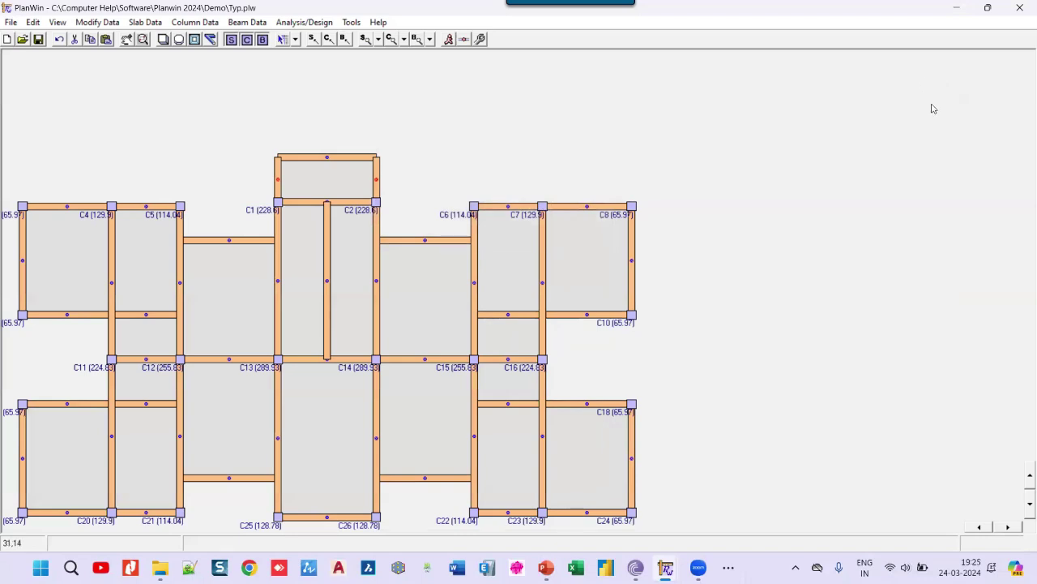
{"action": "left_click", "coordinate": [38, 39]}
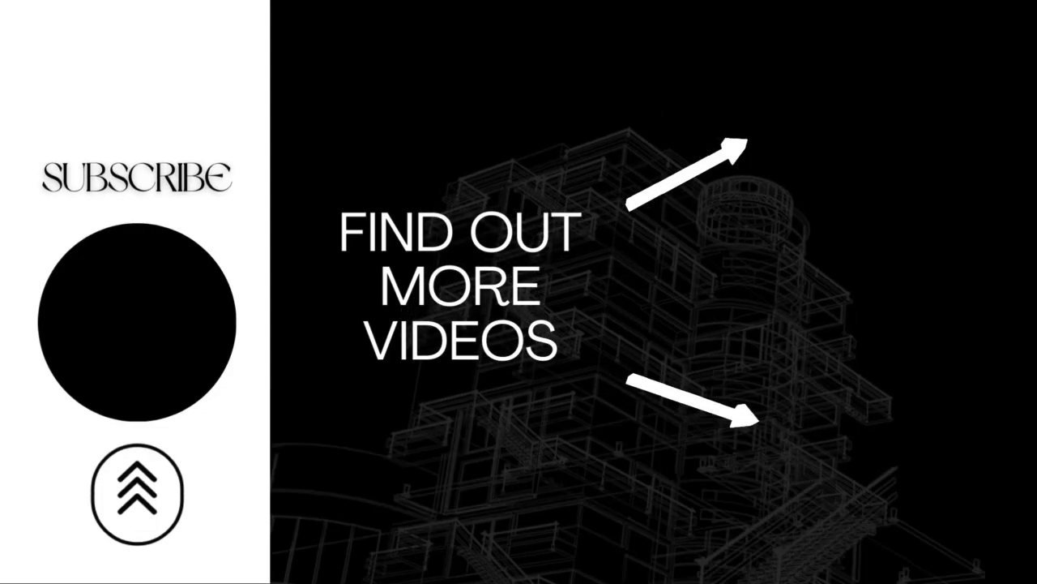